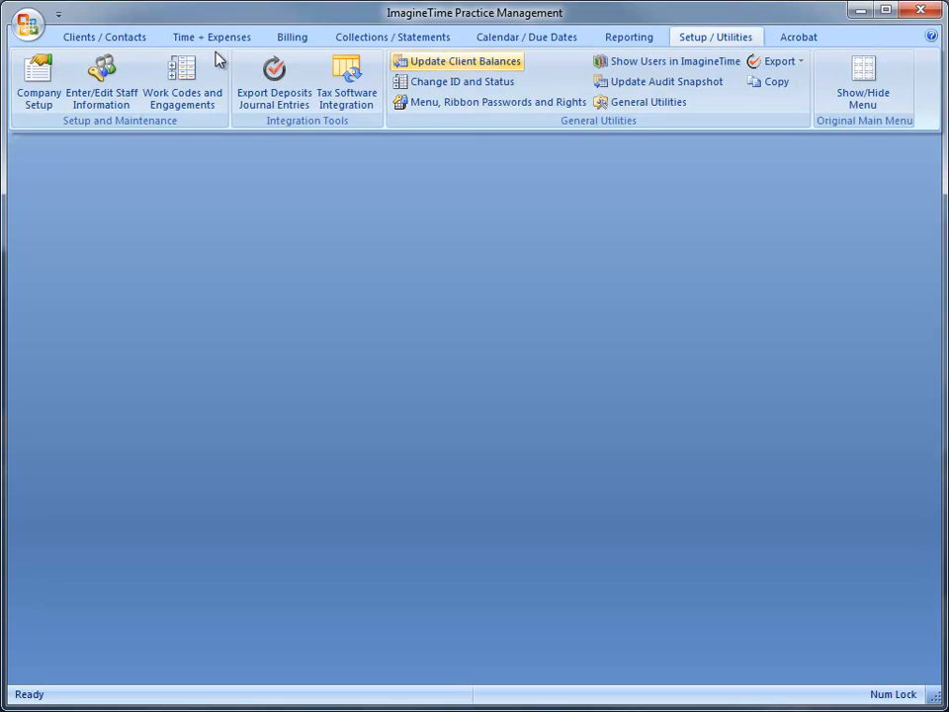
# Review the program options in the company setup and close the company information screen.
pyautogui.click(38, 79)
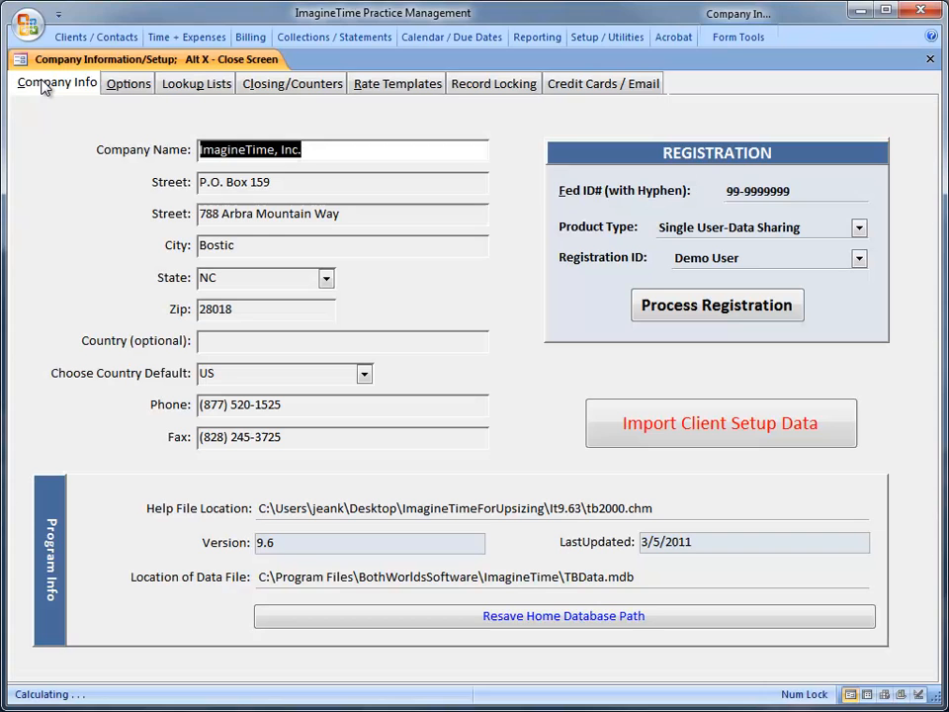
pyautogui.click(126, 85)
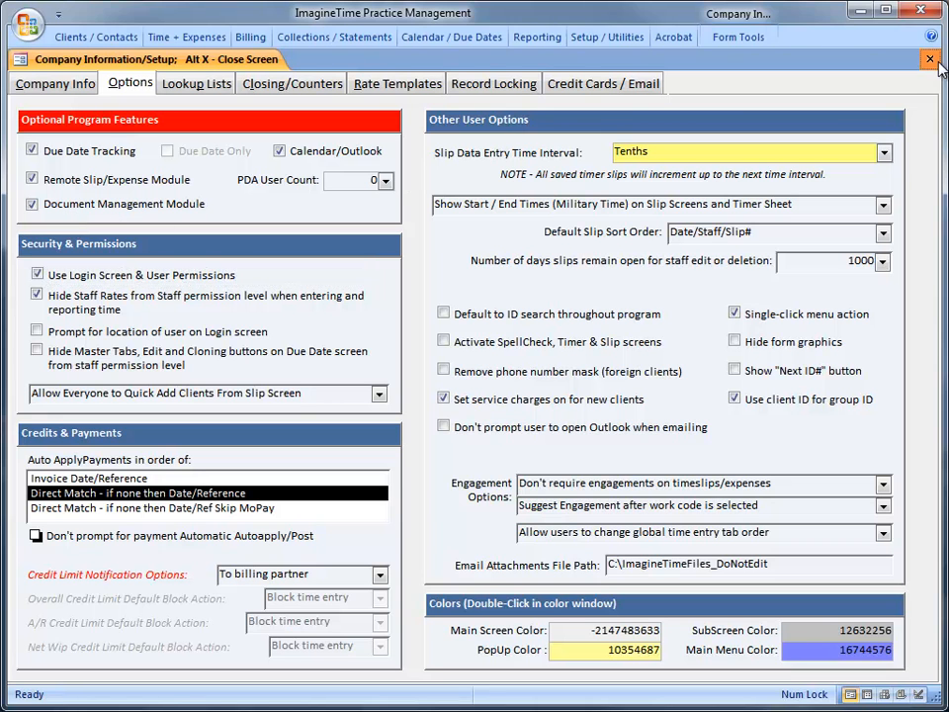
pyautogui.hotkey('alt', 'x')
# Open the Document Management Setup Wizard and continue to the folder options with C:\ImagineTimeFiles_DoNotEdit as the root location.
pyautogui.click(118, 42)
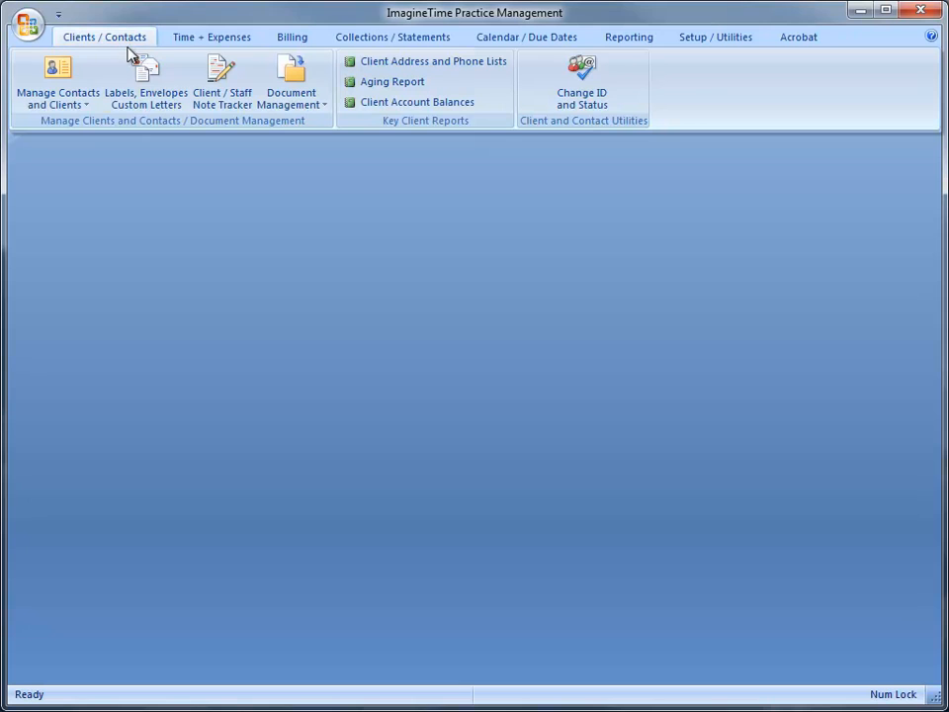
pyautogui.click(314, 112)
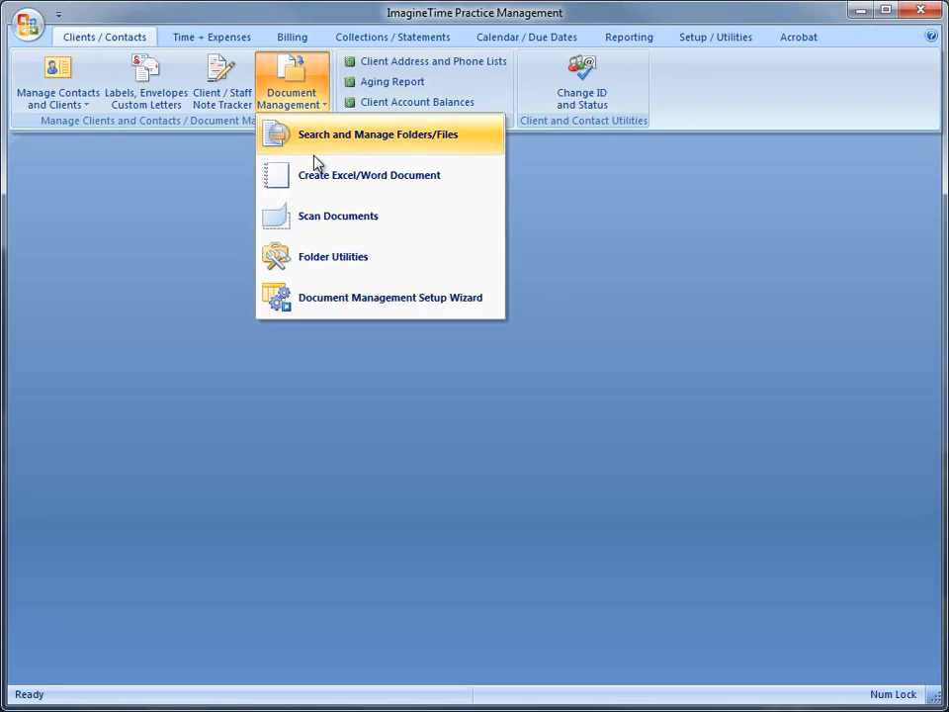
pyautogui.click(343, 297)
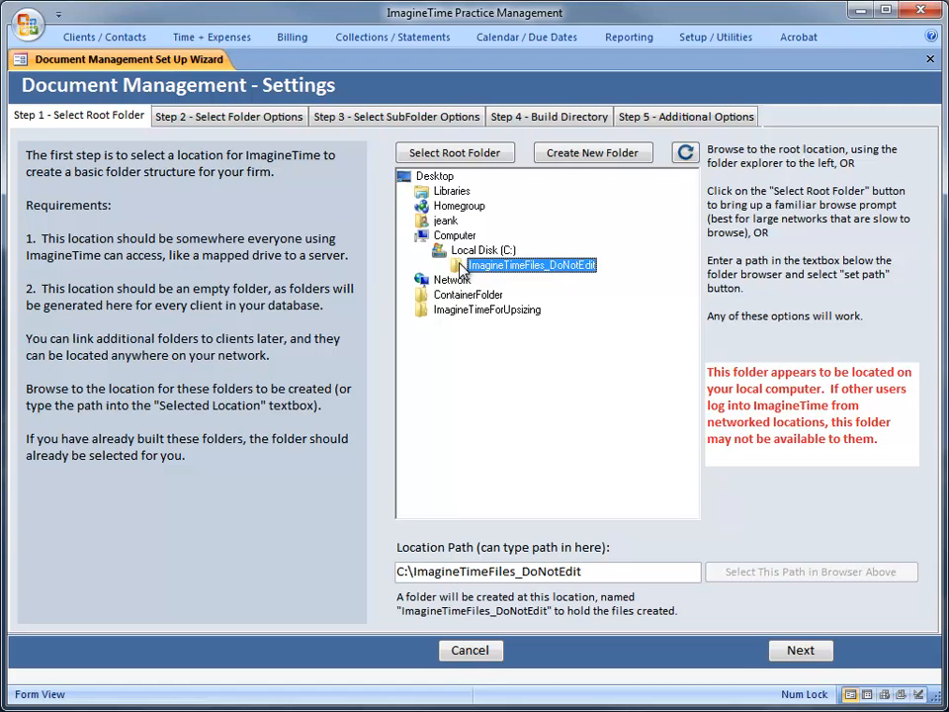
pyautogui.click(801, 650)
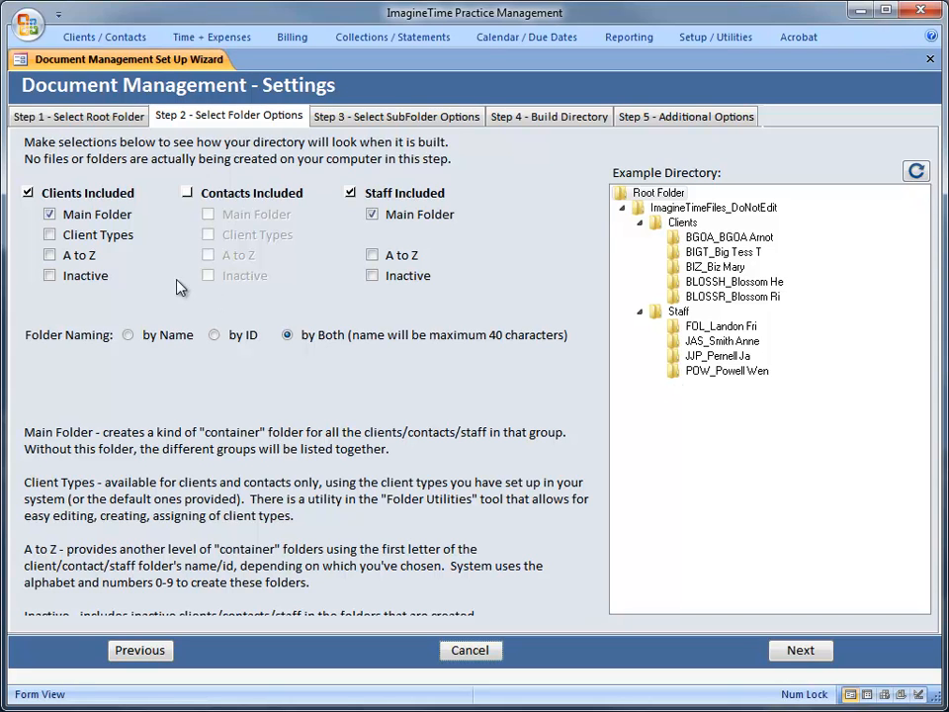
# Preview the example directory without the main folders for clients and staff, and re-enable both main folders.
pyautogui.click(50, 215)
pyautogui.click(50, 214)
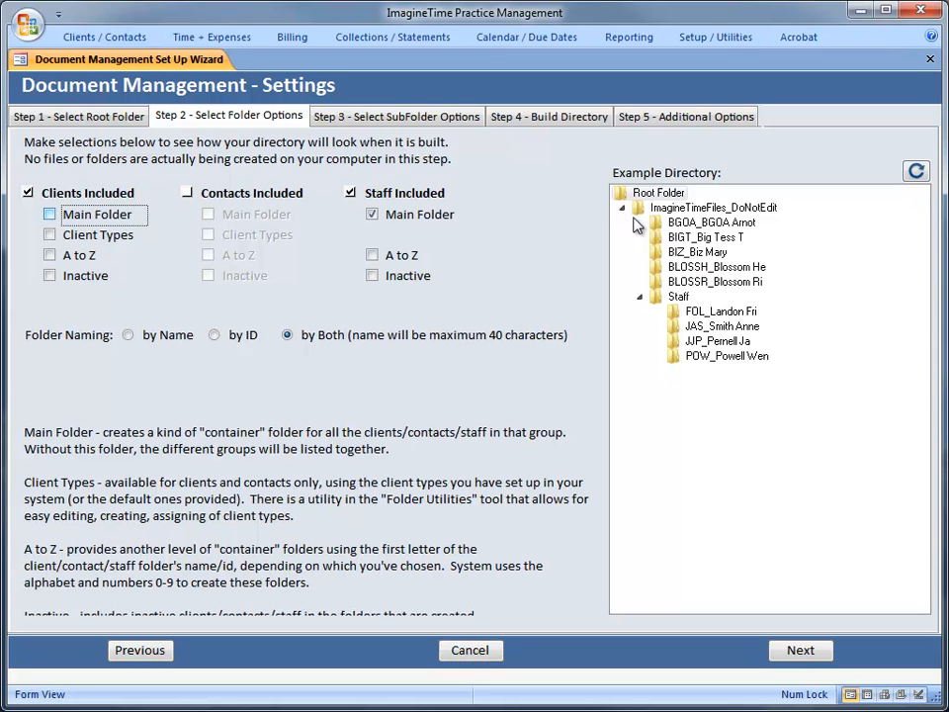
pyautogui.click(371, 214)
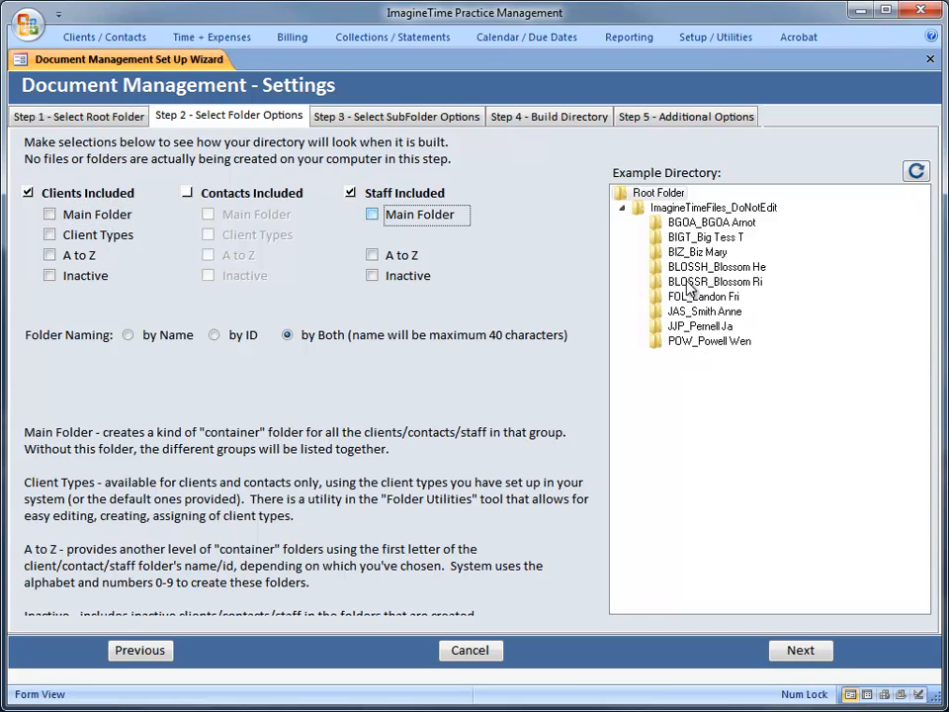
pyautogui.click(371, 214)
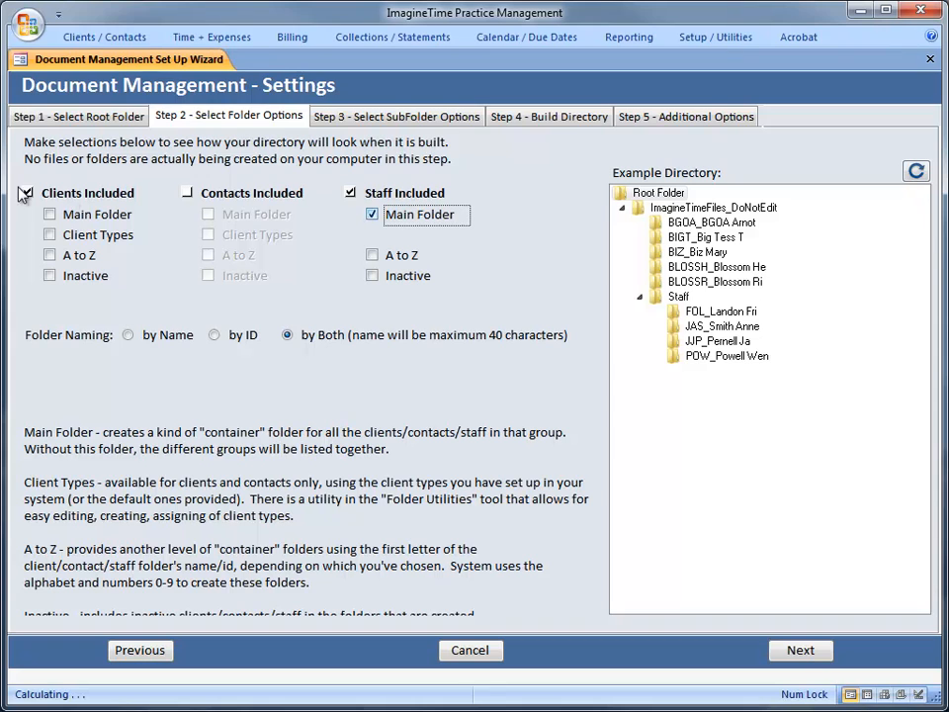
pyautogui.click(50, 215)
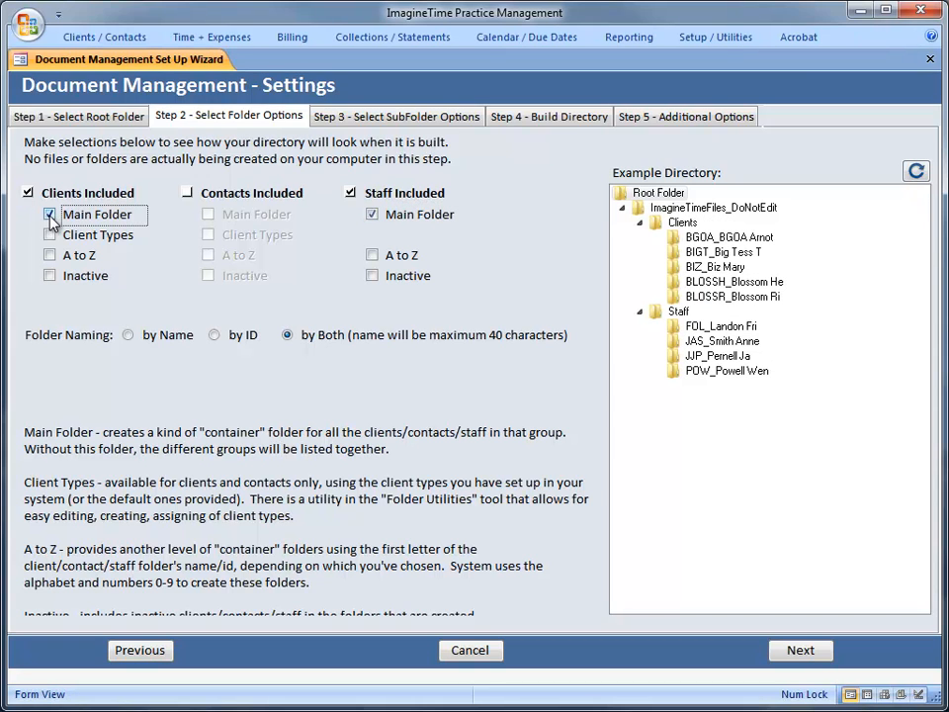
# Preview the client folders grouped by Client Types and A to Z, and disable both groupings again.
pyautogui.click(49, 235)
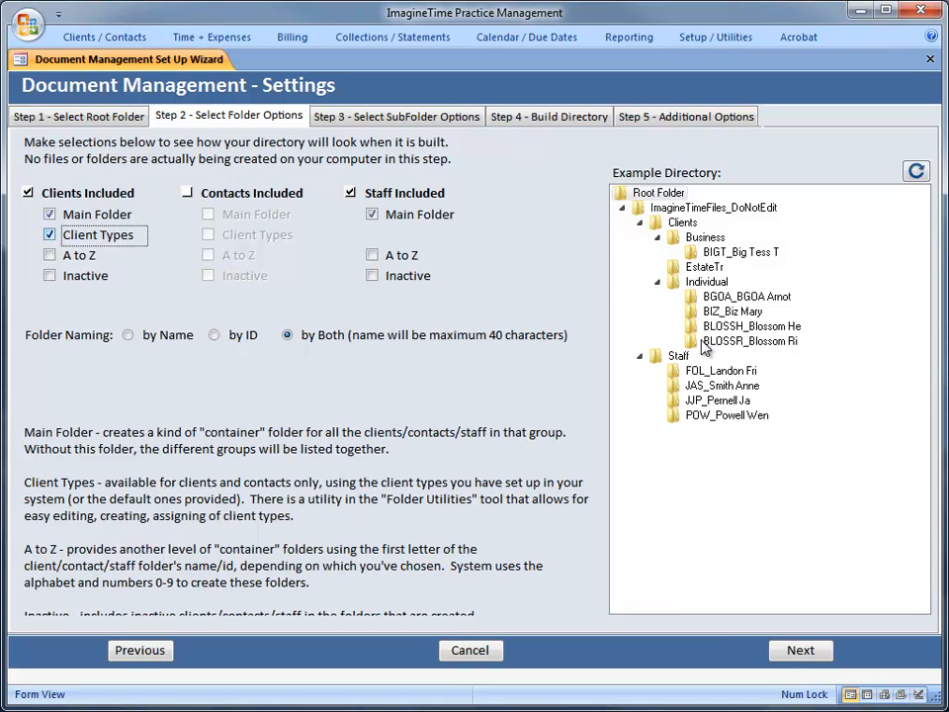
pyautogui.click(49, 255)
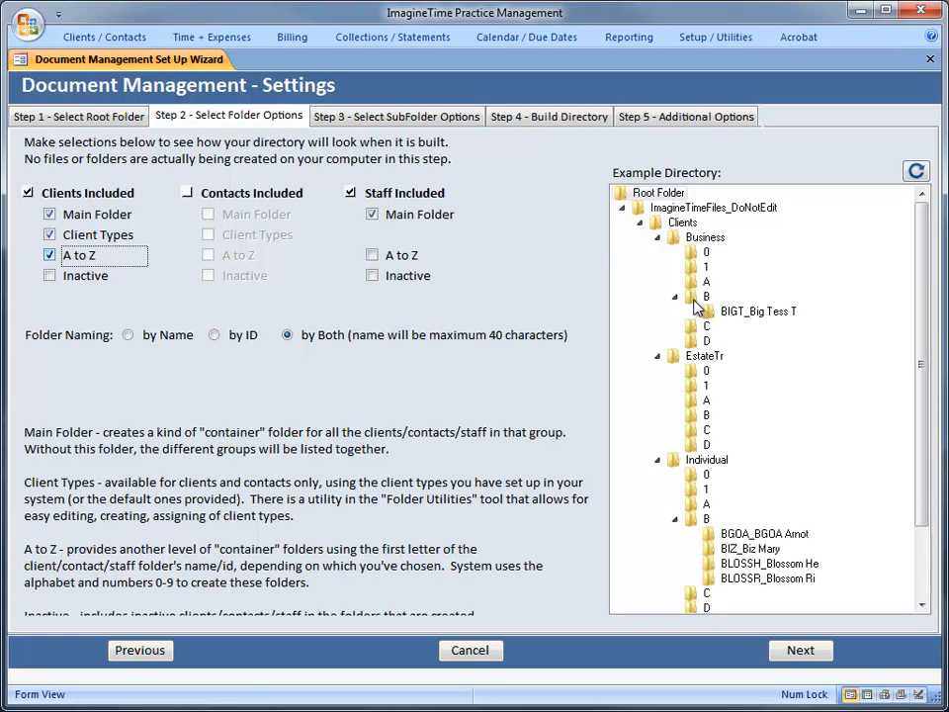
pyautogui.click(664, 225)
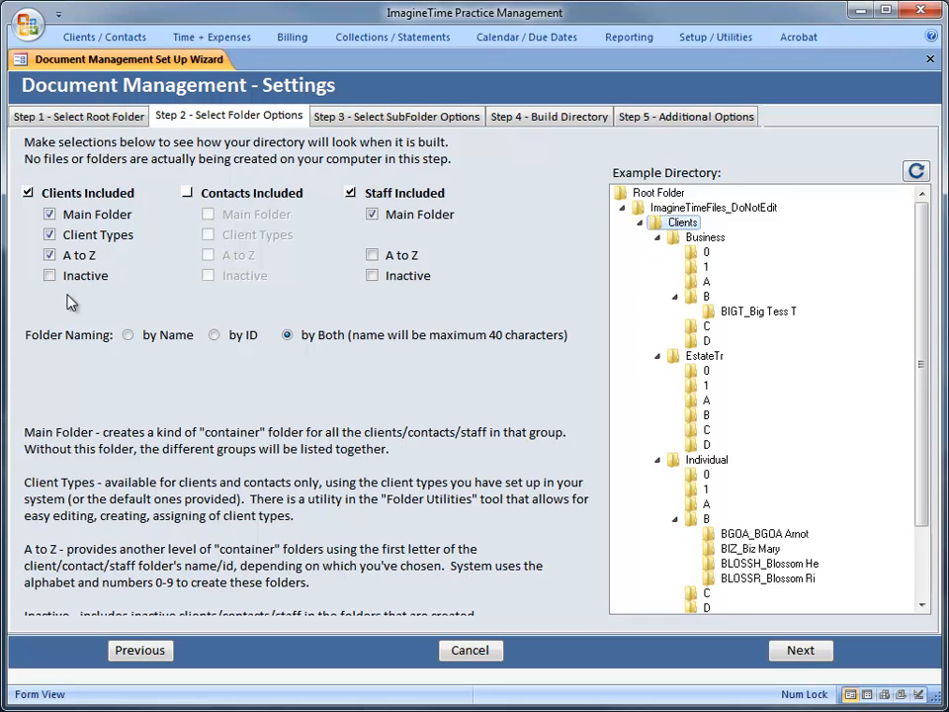
pyautogui.click(50, 255)
pyautogui.click(49, 234)
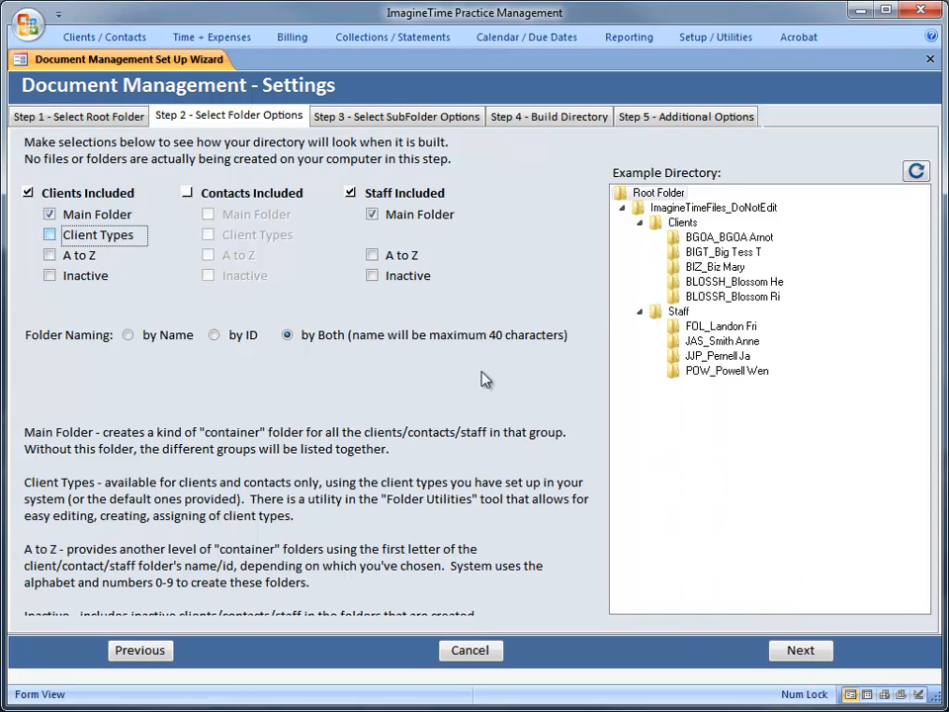
# Preview folder naming by Name and by ID, and set the naming back to by Both.
pyautogui.click(128, 336)
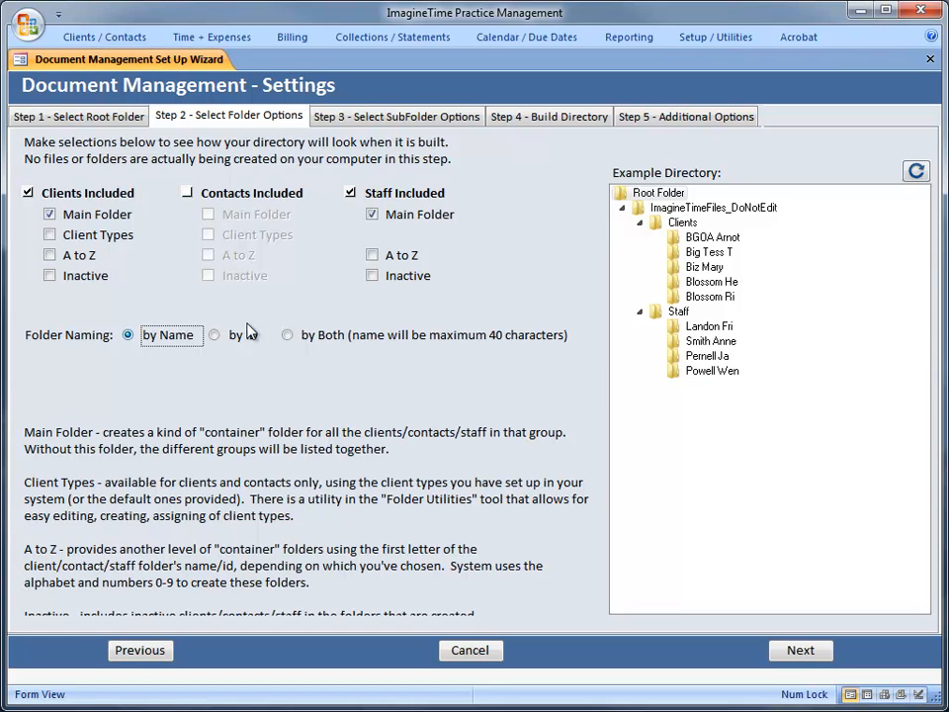
pyautogui.click(217, 336)
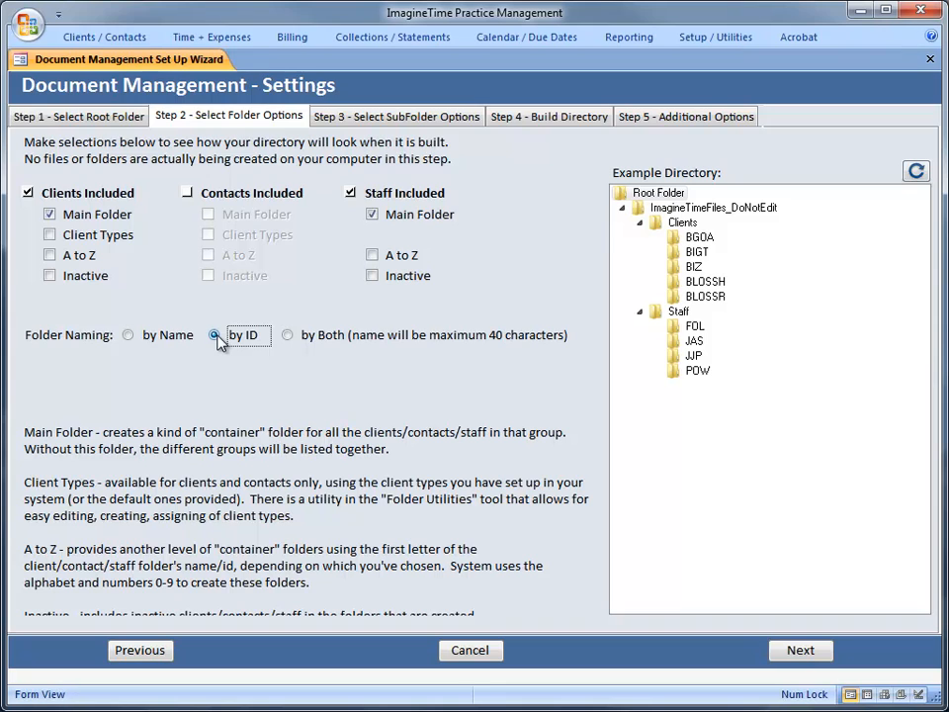
pyautogui.click(287, 336)
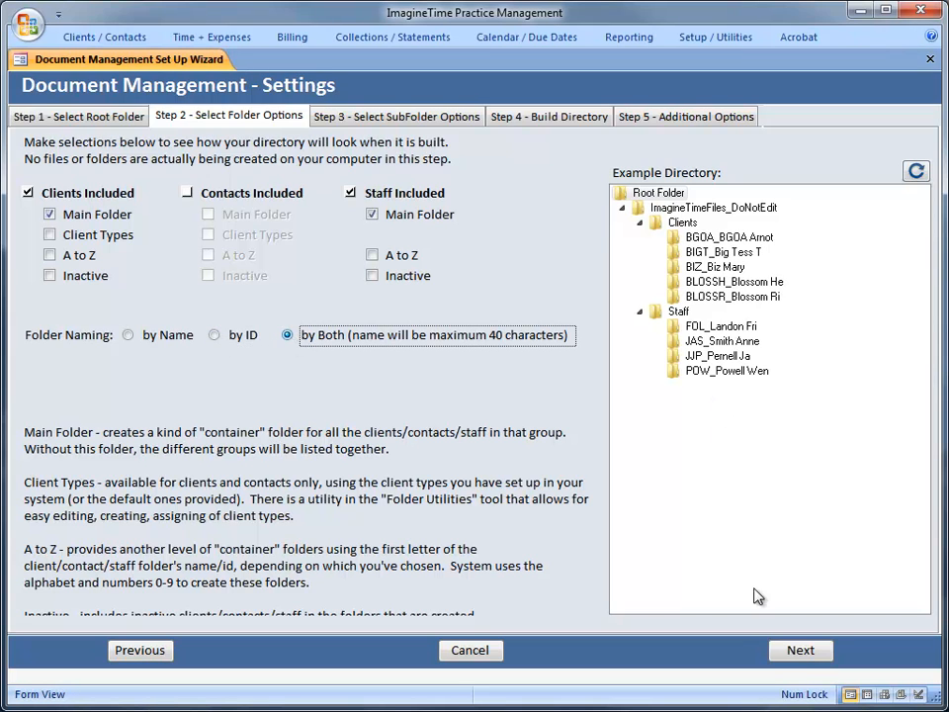
# Continue to the subfolder options and look at the actions available for the Contact's Folder.
pyautogui.click(802, 653)
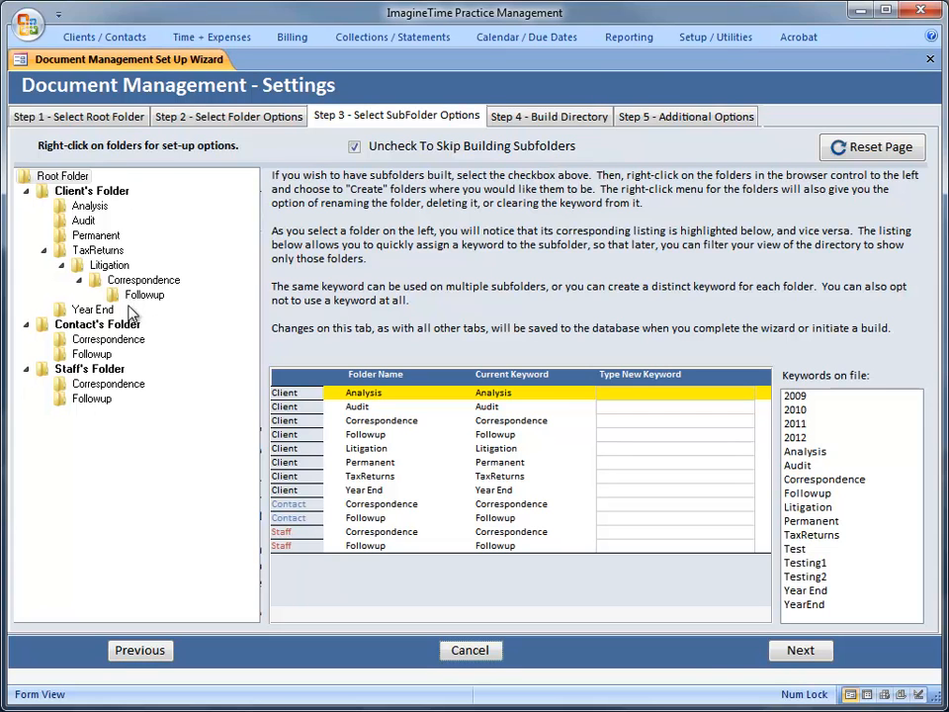
pyautogui.rightClick(47, 323)
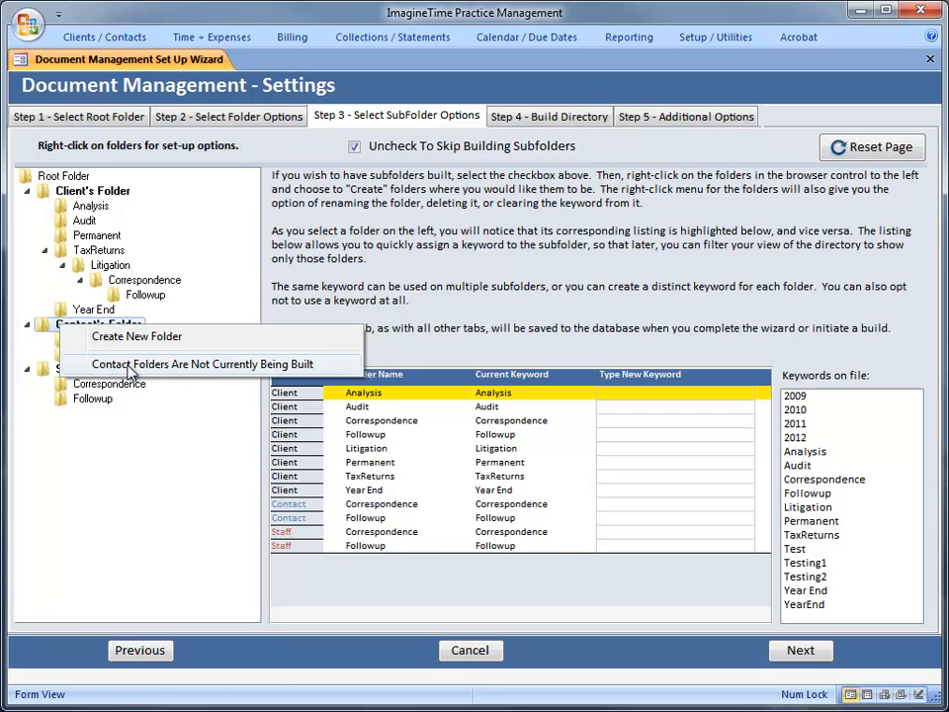
pyautogui.click(134, 464)
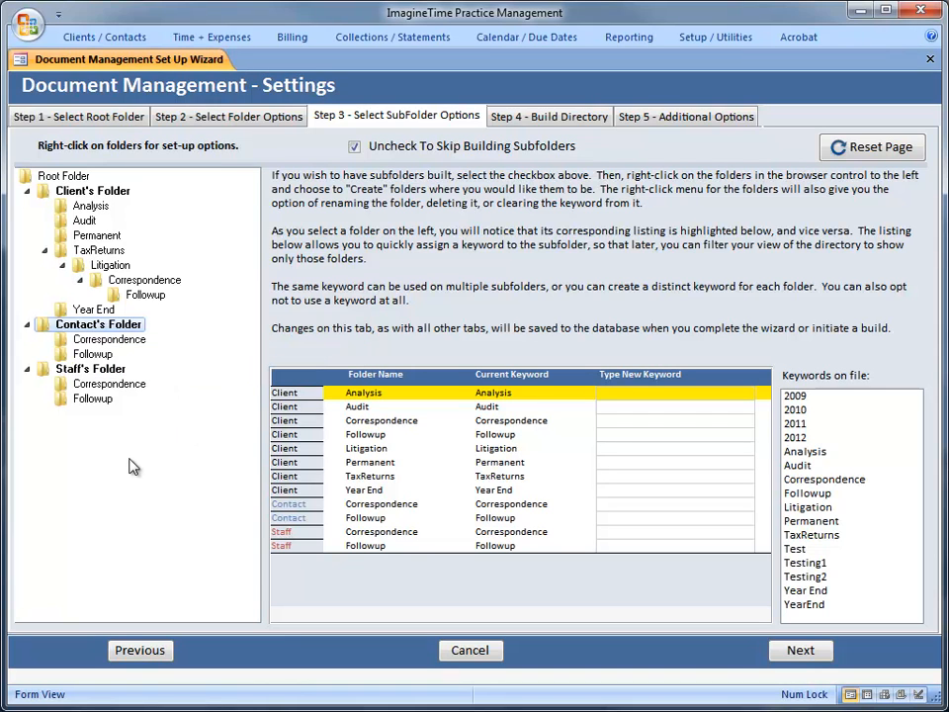
# Create subfolders named 2009 and 2010 inside the Correspondence folder of the Staff's Folder.
pyautogui.click(85, 371)
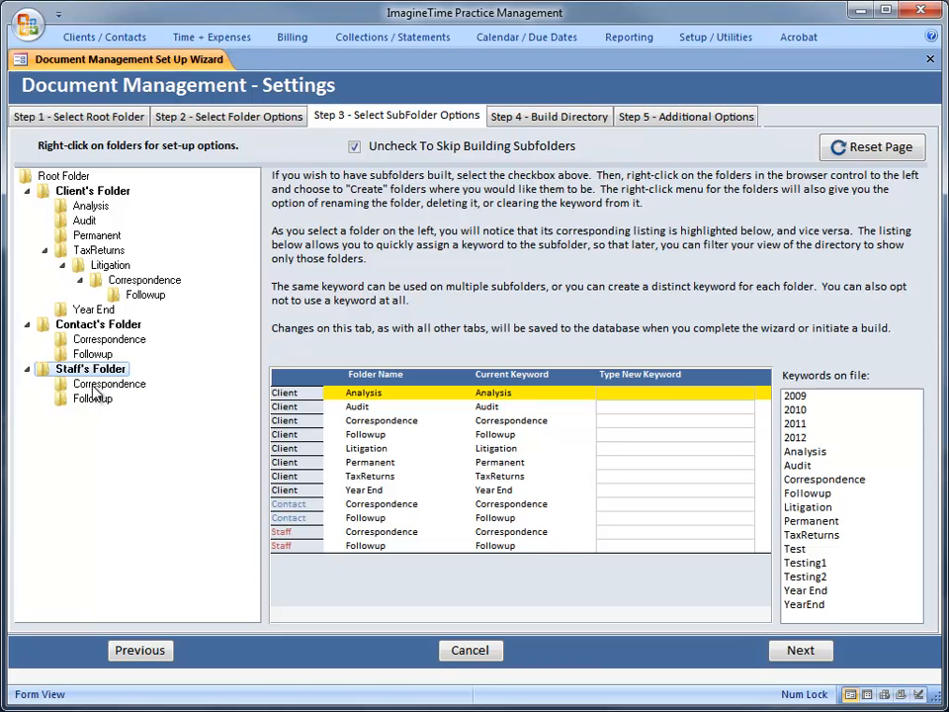
pyautogui.rightClick(95, 385)
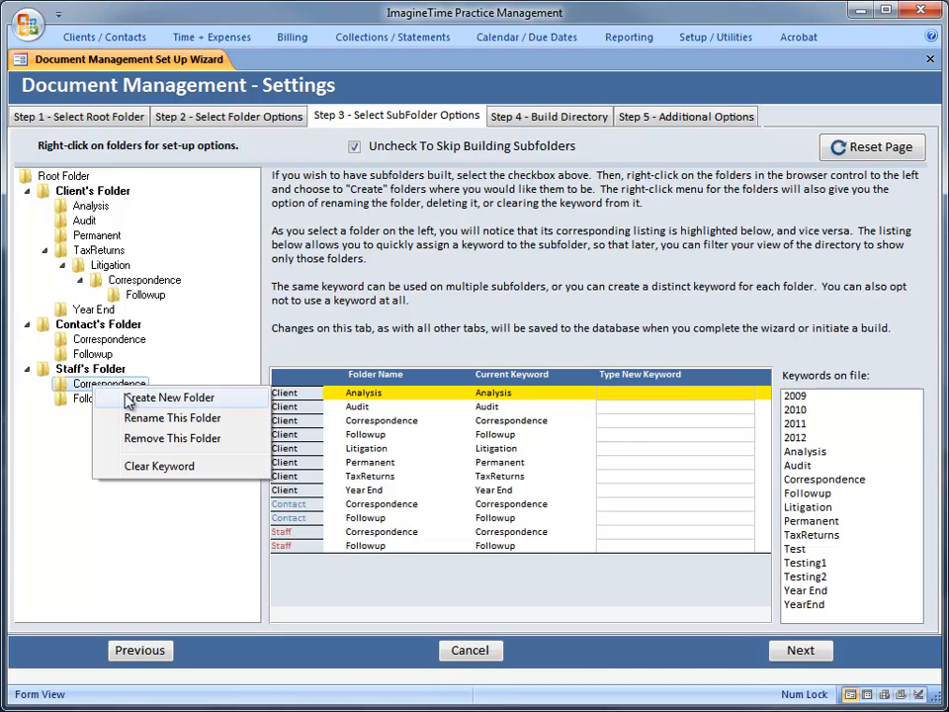
pyautogui.click(129, 396)
pyautogui.write('2009')
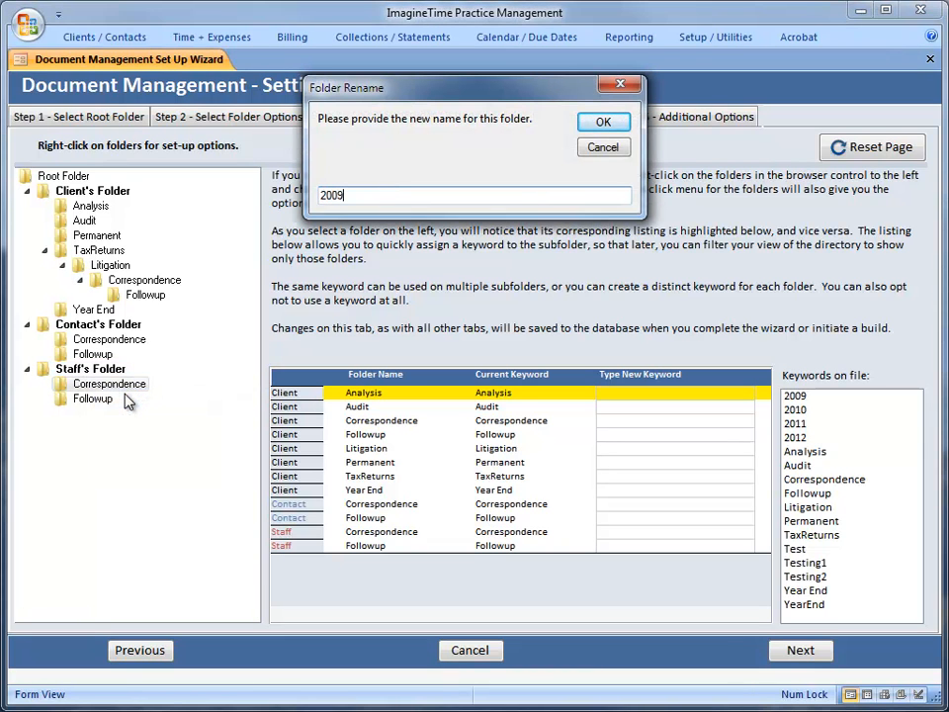
pyautogui.press('Return')
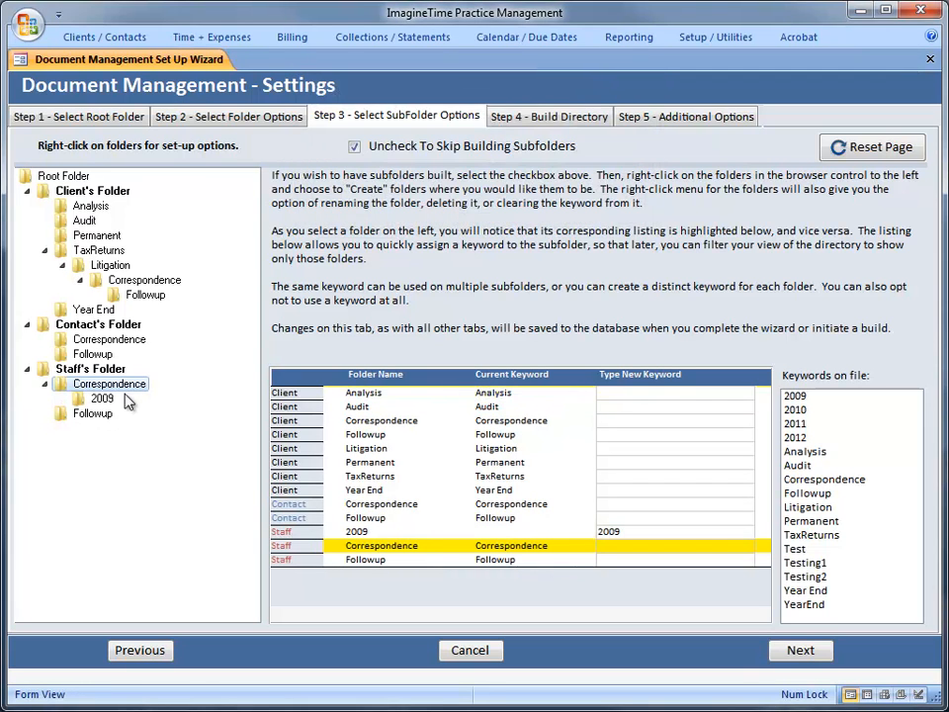
pyautogui.rightClick(132, 388)
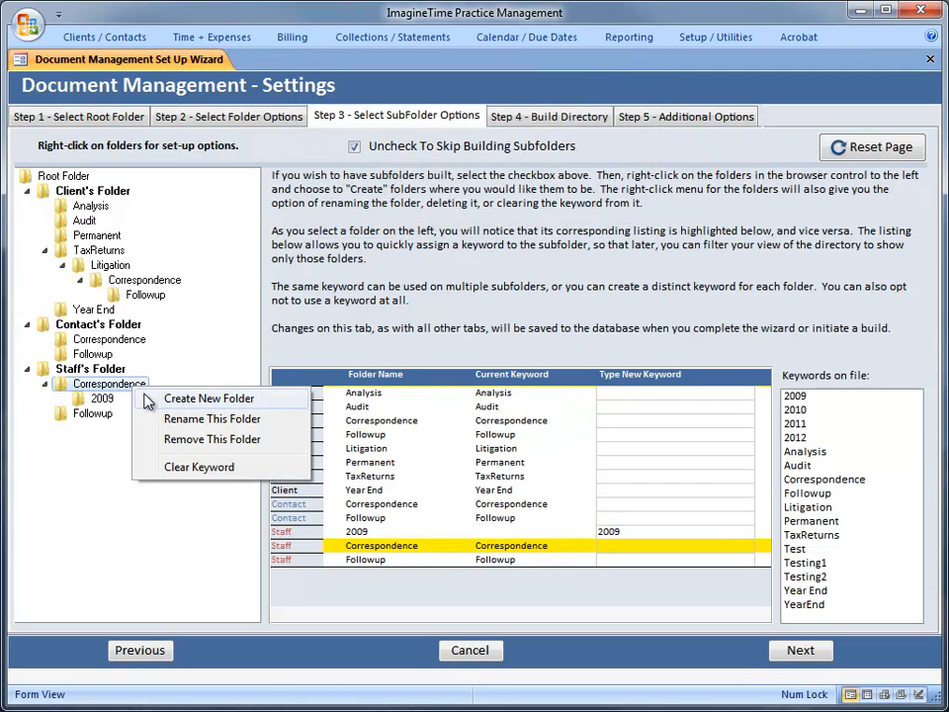
pyautogui.click(147, 399)
pyautogui.write('2010')
pyautogui.press('Return')
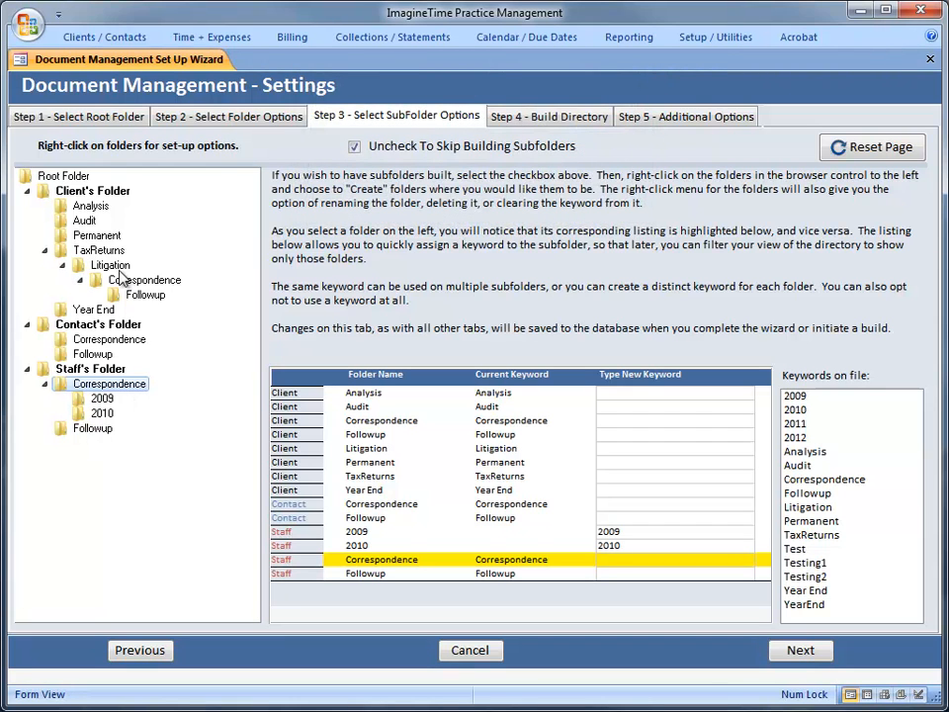
# Create subfolders named 2009 and 2010 in the Correspondence folder under Litigation in the Client's Folder.
pyautogui.click(117, 302)
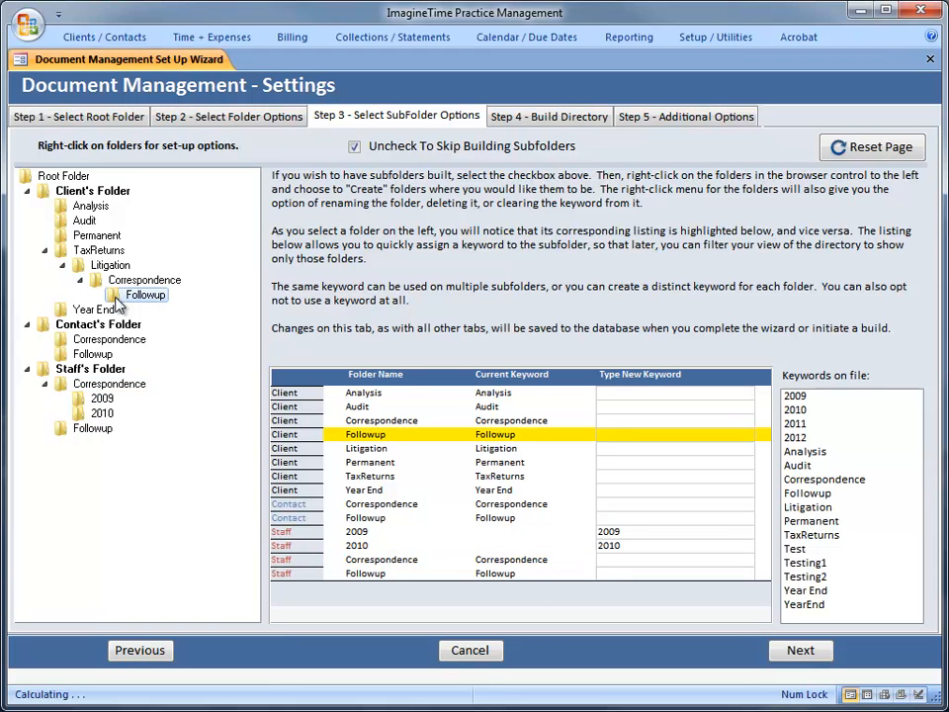
pyautogui.click(129, 282)
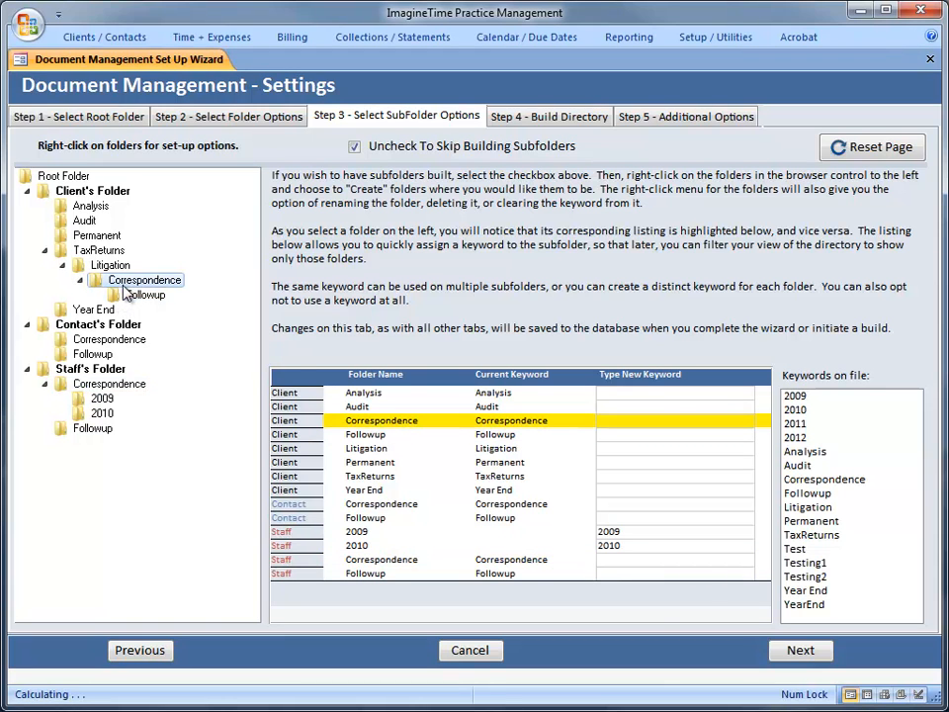
pyautogui.rightClick(146, 285)
pyautogui.click(145, 296)
pyautogui.write('2009')
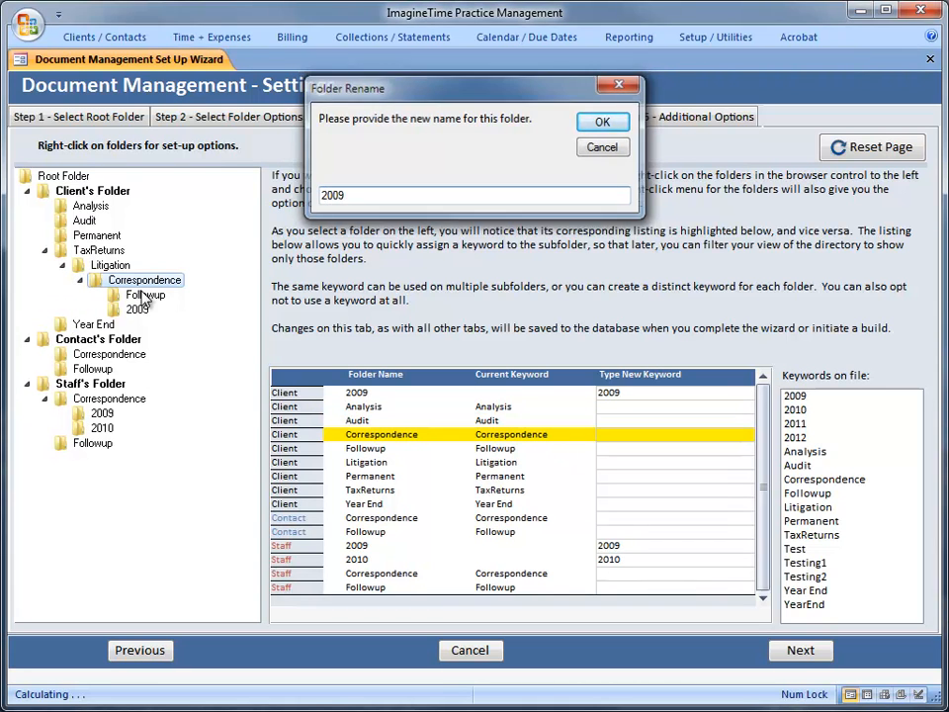
pyautogui.press('Return')
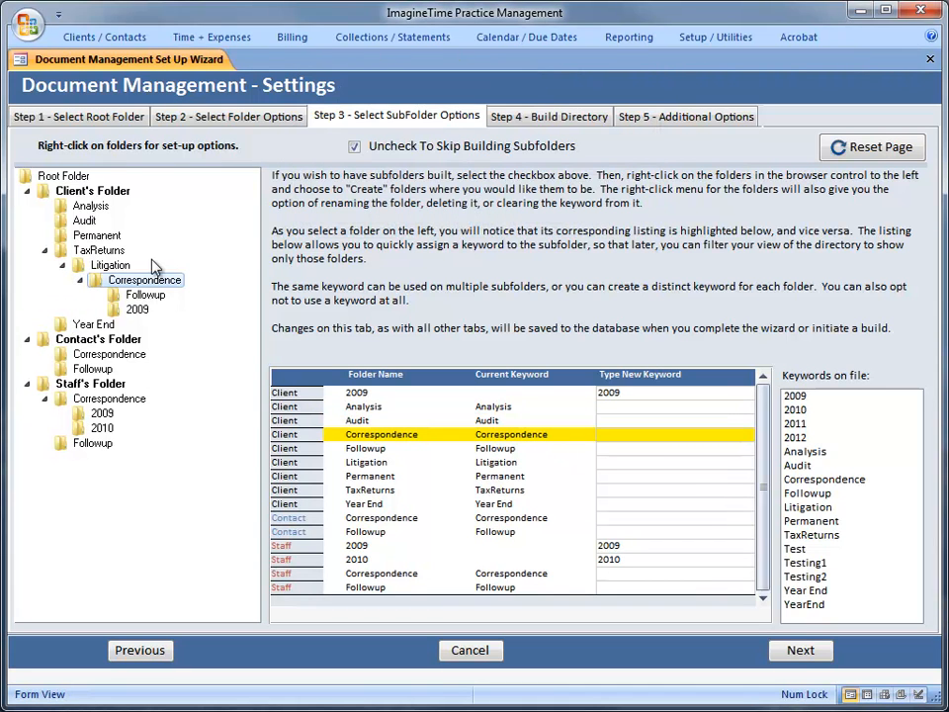
pyautogui.rightClick(152, 281)
pyautogui.click(158, 288)
pyautogui.write('2010')
pyautogui.press('Return')
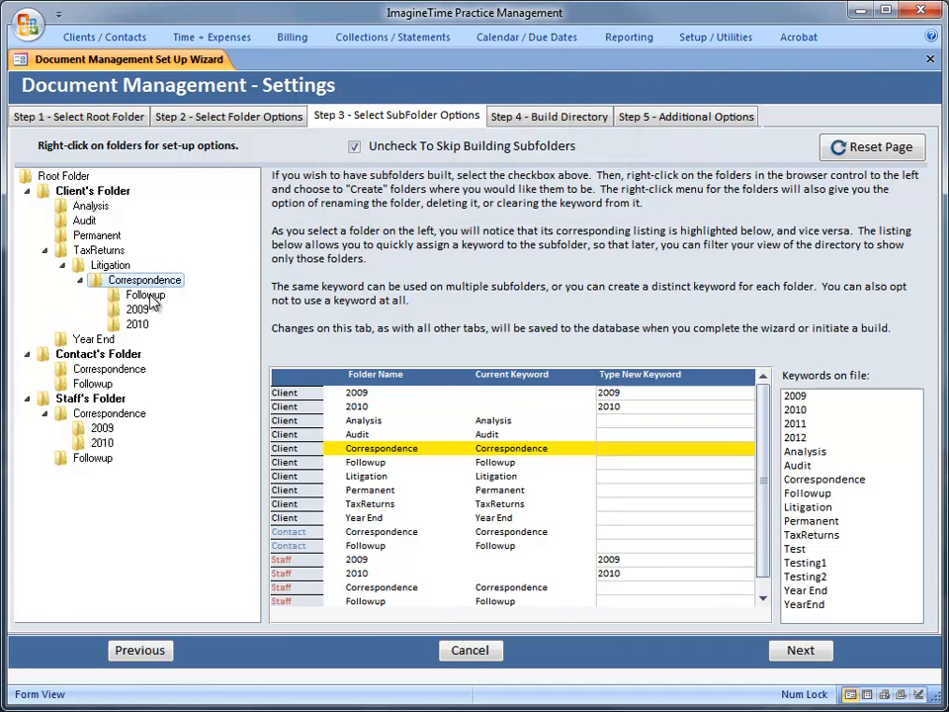
# Remove the Followup folder under the client's Correspondence folder and the Litigation folder under TaxReturns.
pyautogui.rightClick(152, 295)
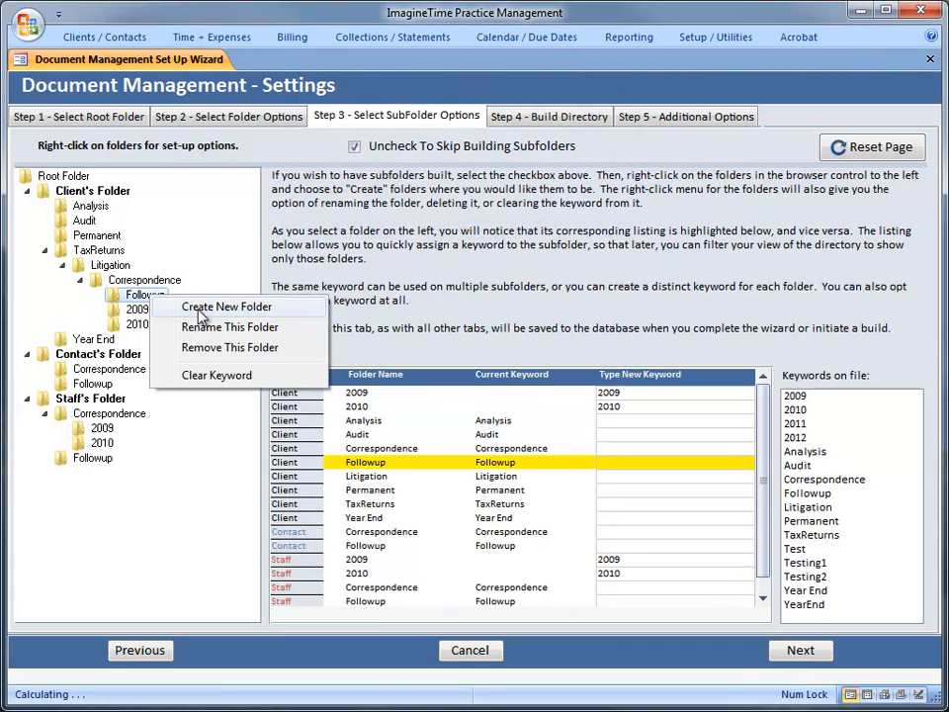
pyautogui.click(210, 348)
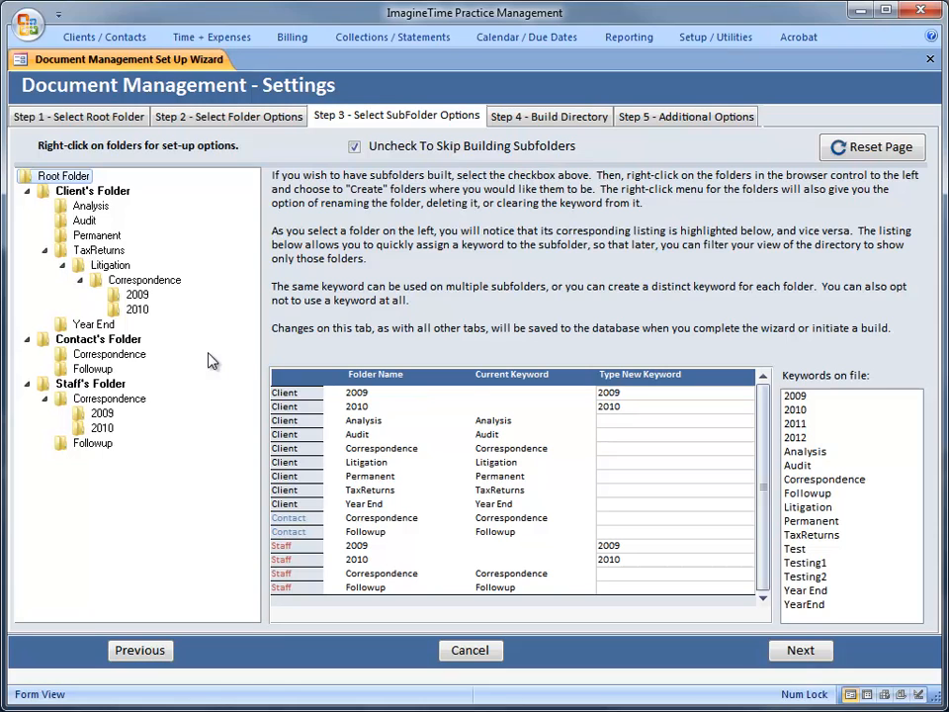
pyautogui.rightClick(110, 267)
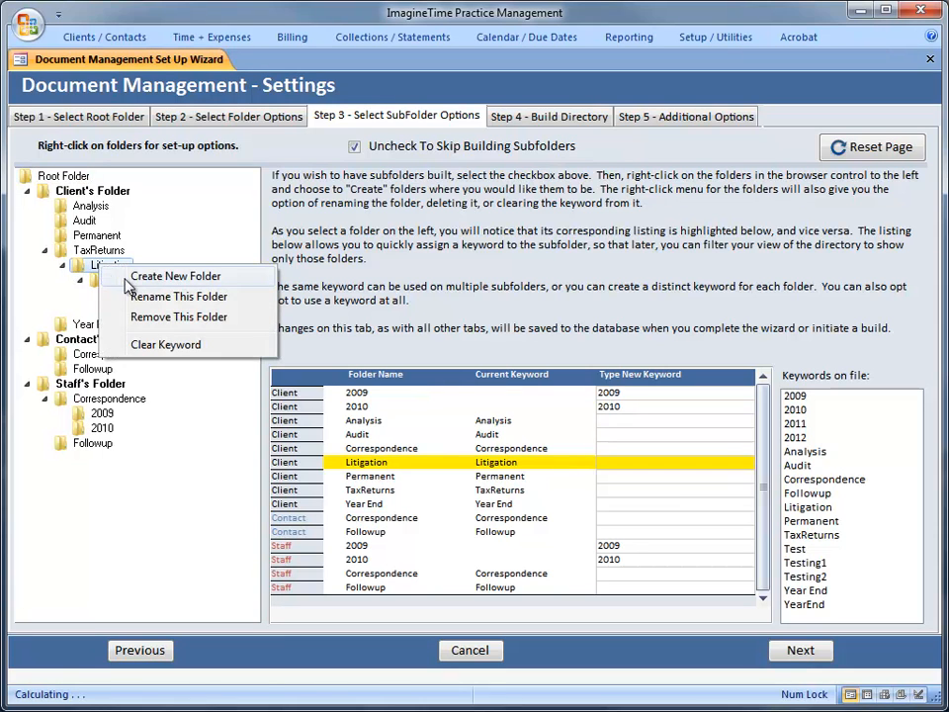
pyautogui.click(139, 318)
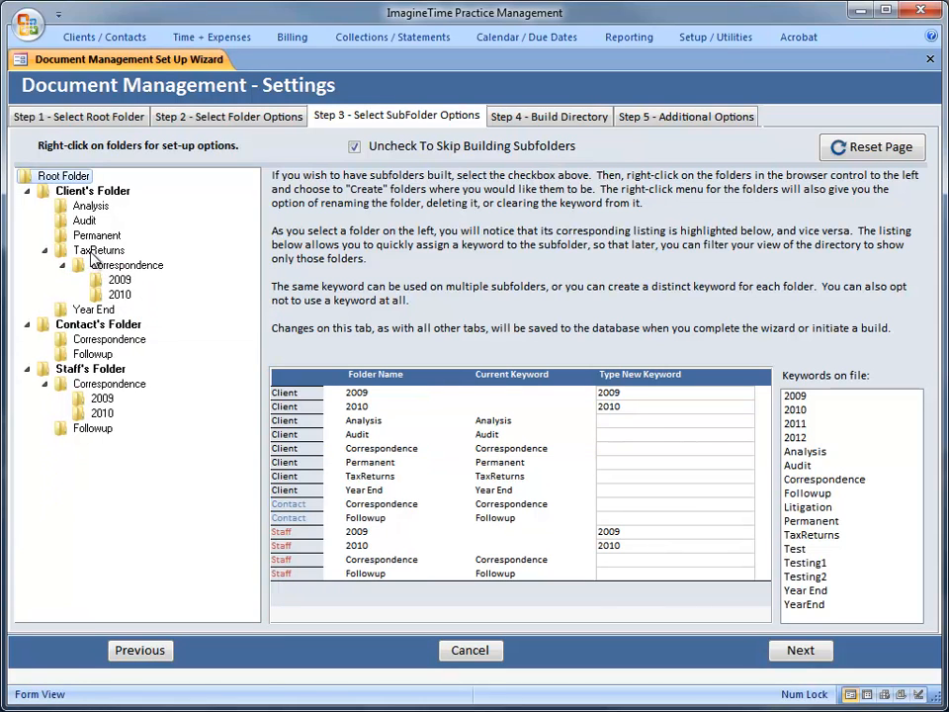
# Remove the TaxReturns folder from the Client's Folder.
pyautogui.click(95, 253)
pyautogui.rightClick(96, 254)
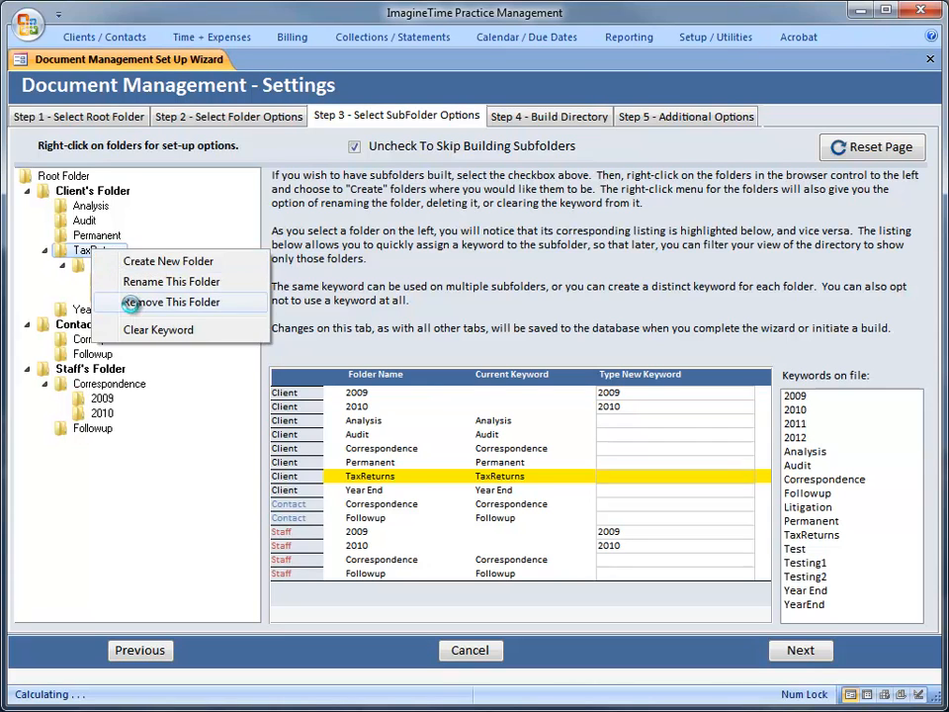
pyautogui.click(136, 301)
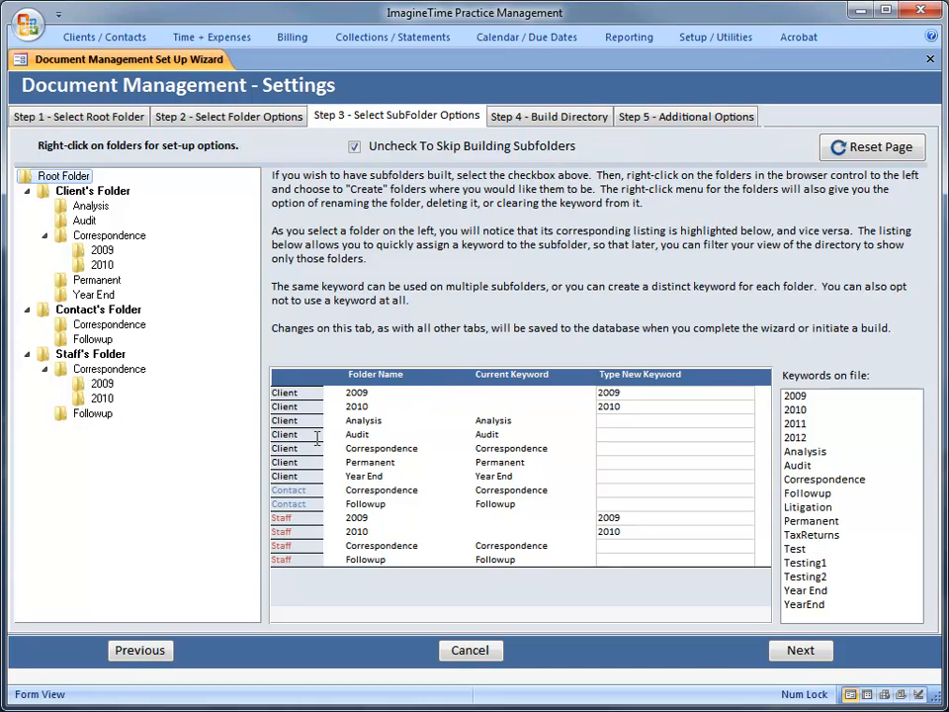
# Try NewWord as the new keyword for the client's Analysis folder and clear the entry again.
pyautogui.click(363, 420)
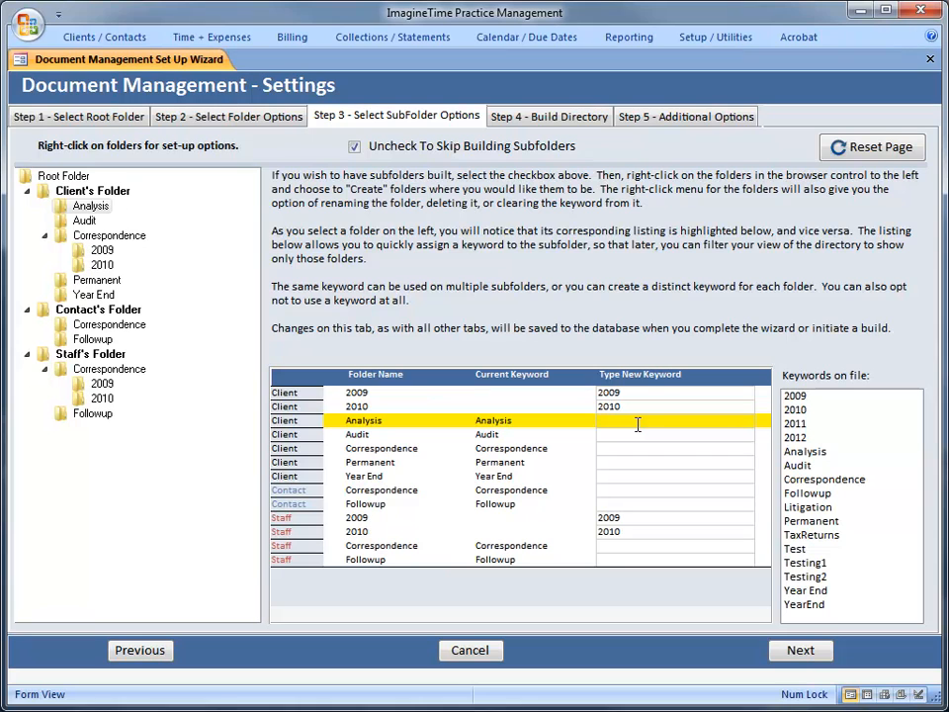
pyautogui.write('NewWord')
pyautogui.click(620, 434)
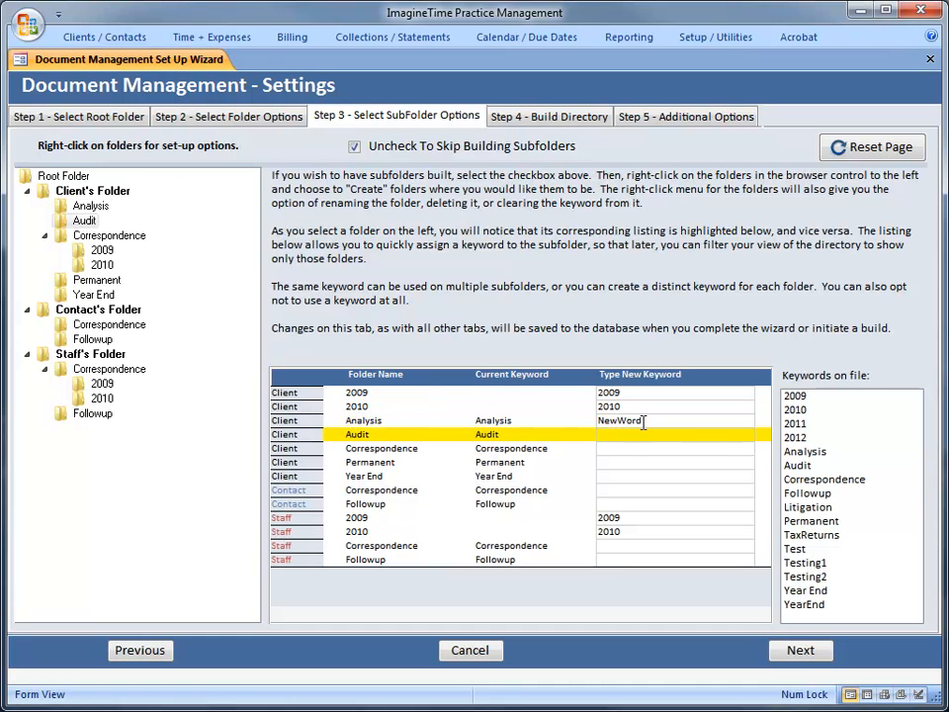
pyautogui.click(595, 422)
pyautogui.press('Delete')
pyautogui.click(550, 452)
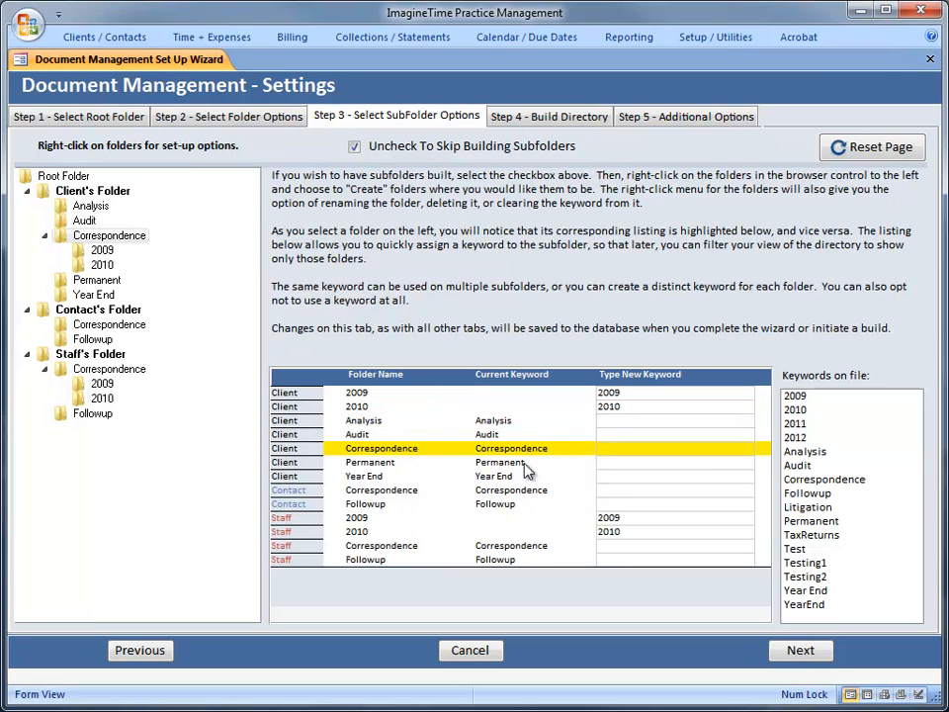
# Examine how the client, contact and staff subfolders in the folder tree correspond to their entries in the keyword listing.
pyautogui.click(396, 493)
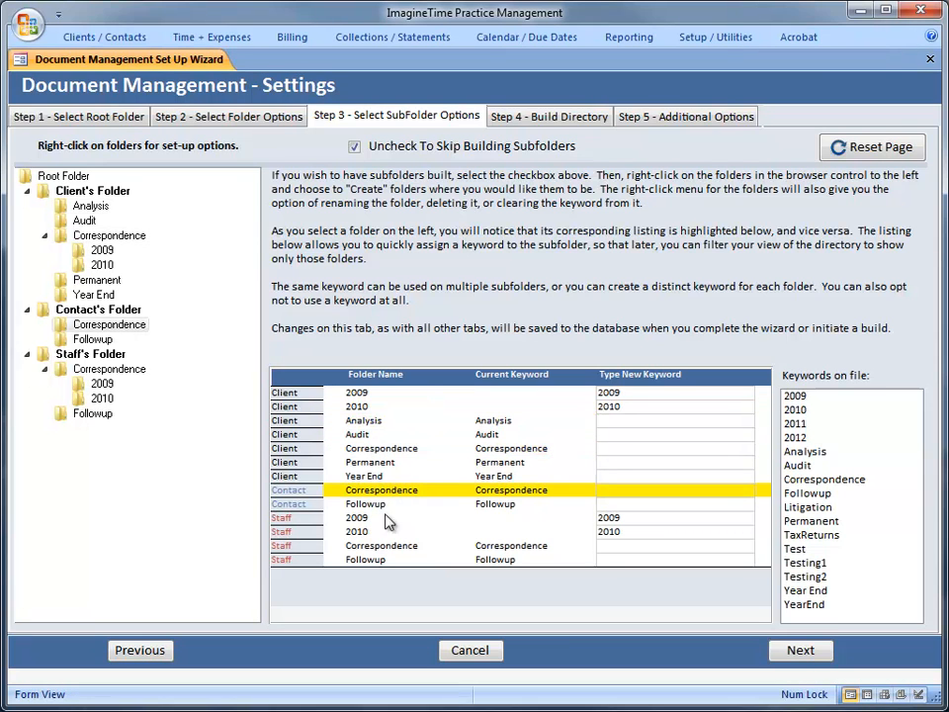
pyautogui.click(359, 532)
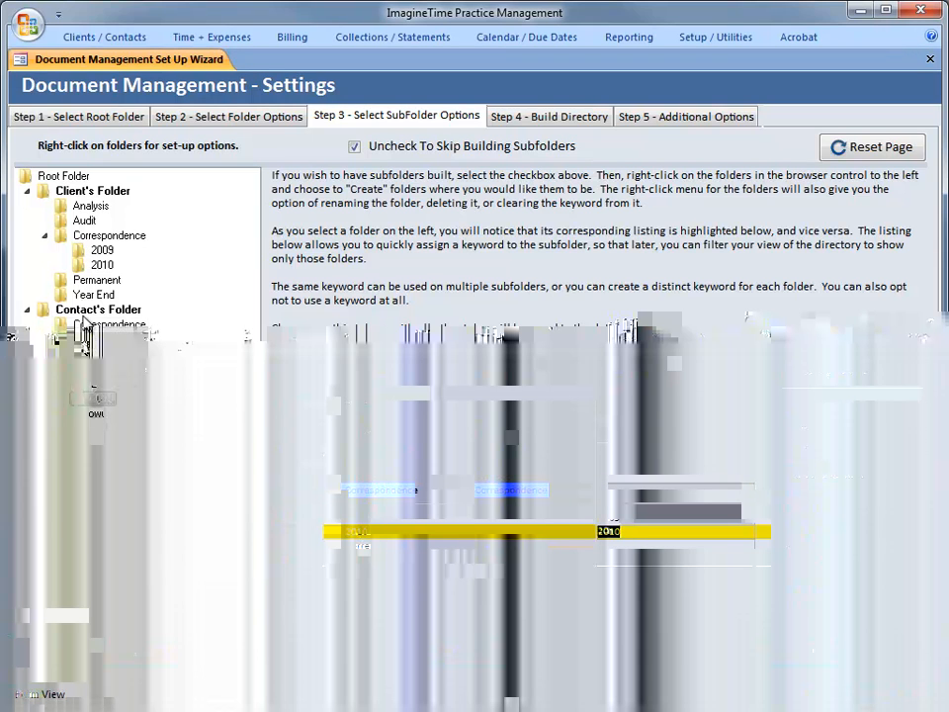
pyautogui.click(83, 282)
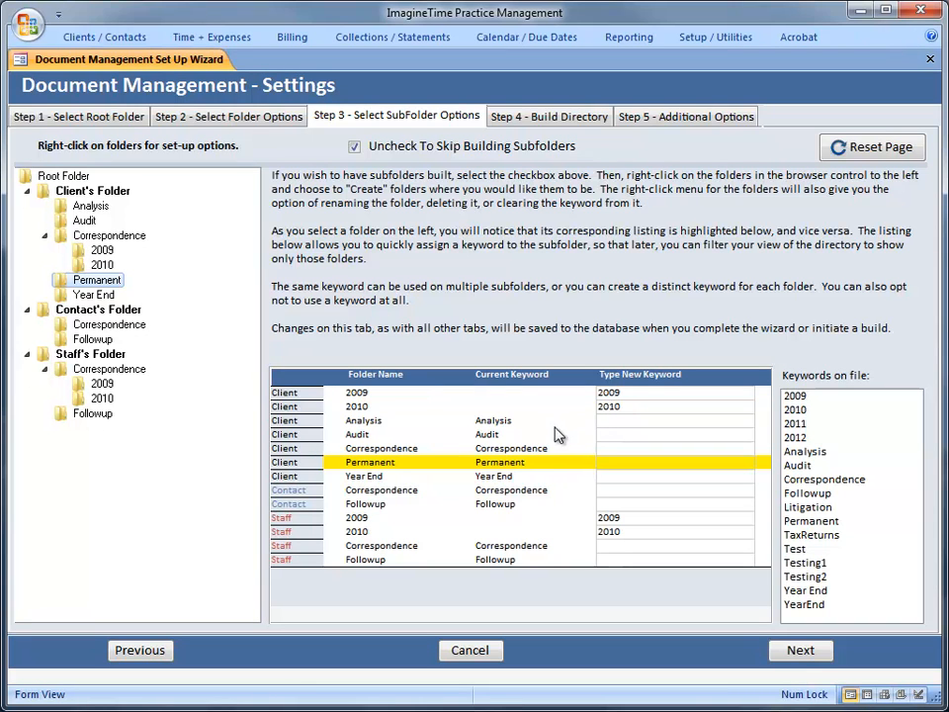
pyautogui.click(630, 394)
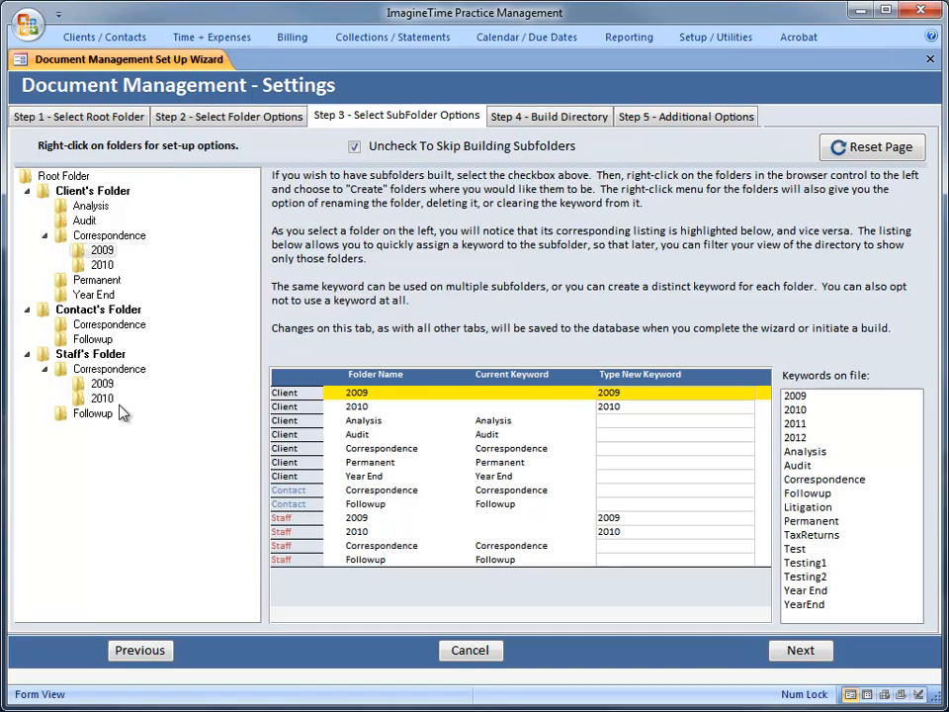
pyautogui.click(95, 294)
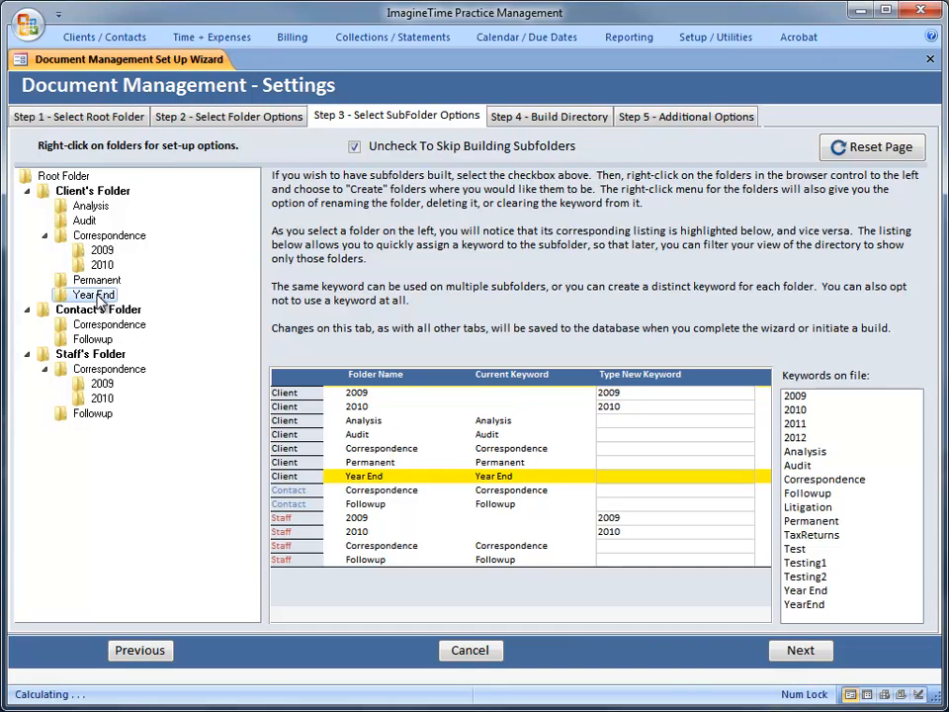
pyautogui.rightClick(104, 326)
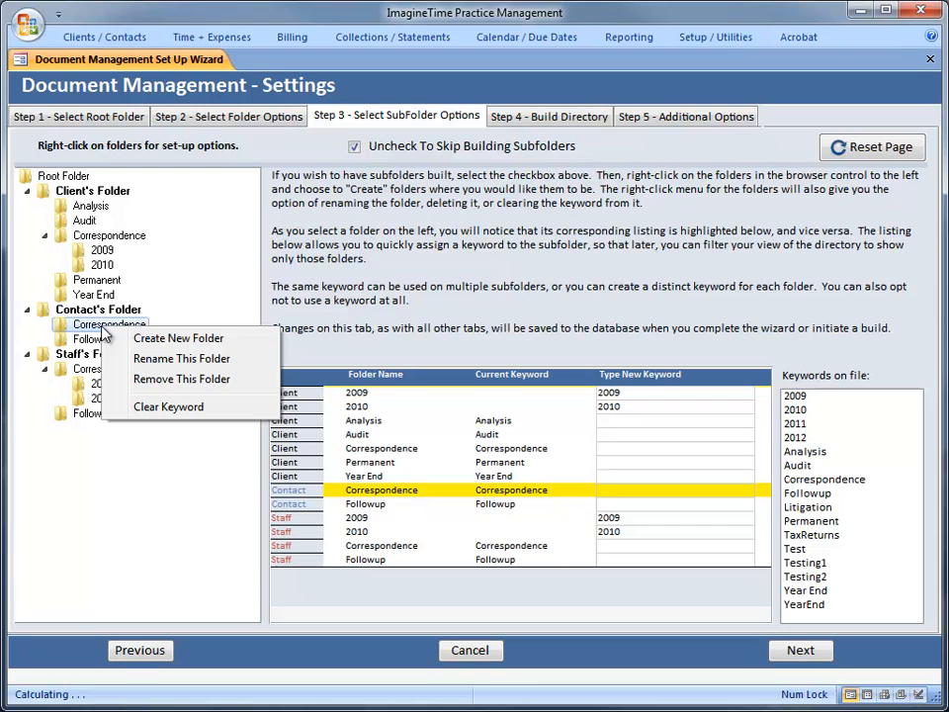
# Clear the keyword of the staff's 2009 folder, re-enter it as 2009, and enter 2010 for the staff's 2010 folder.
pyautogui.rightClick(98, 386)
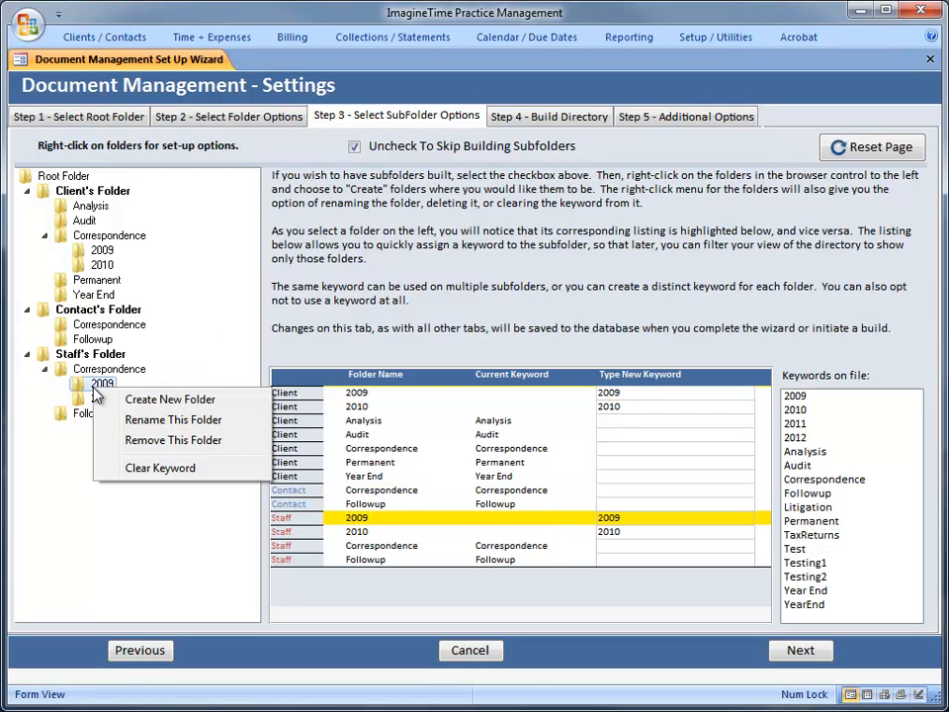
pyautogui.click(170, 473)
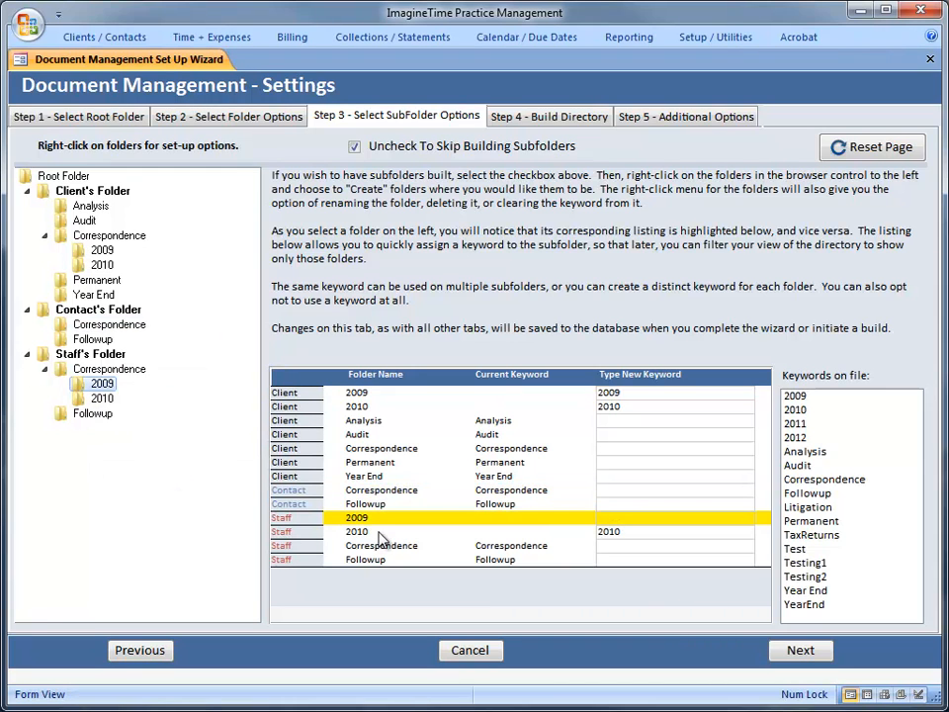
pyautogui.click(615, 517)
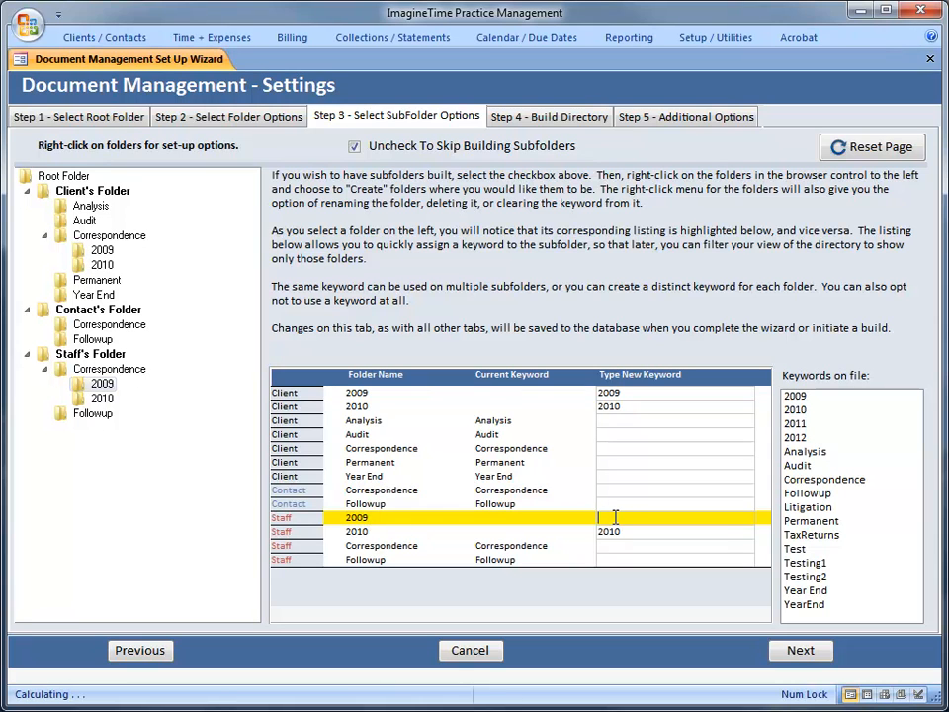
pyautogui.write('2009')
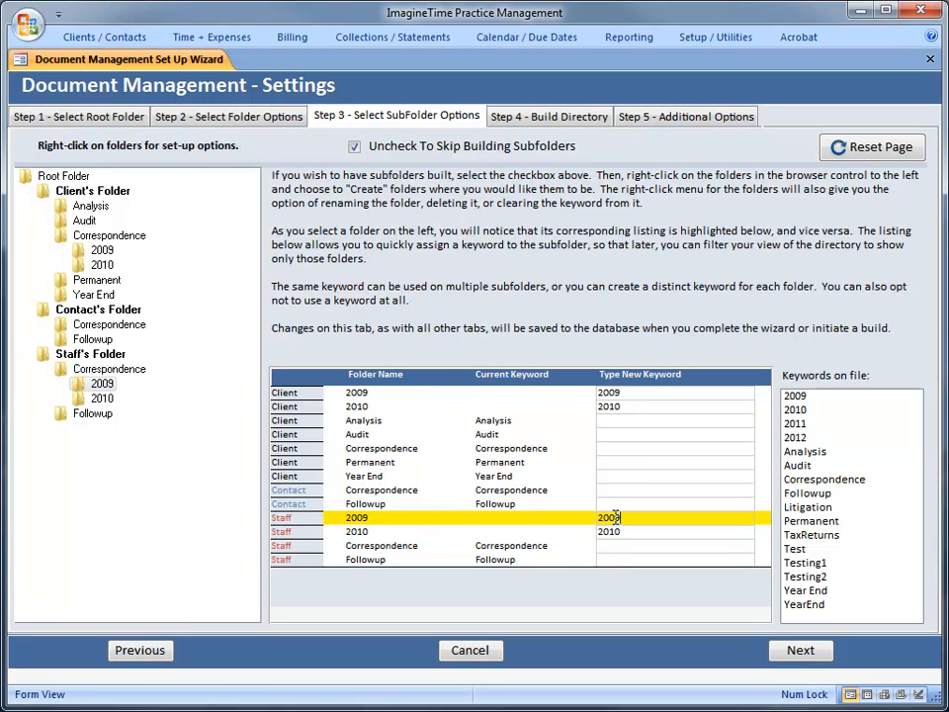
pyautogui.click(636, 533)
pyautogui.write('2010')
# Continue to building the directory and selectively build the folders for only the first listed client.
pyautogui.click(800, 653)
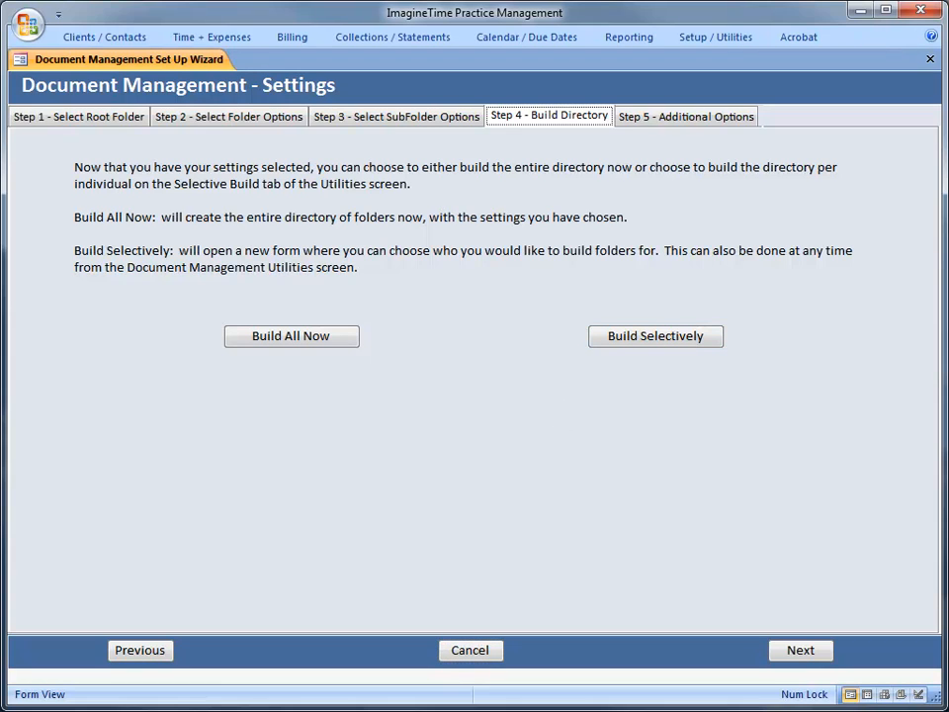
pyautogui.click(644, 336)
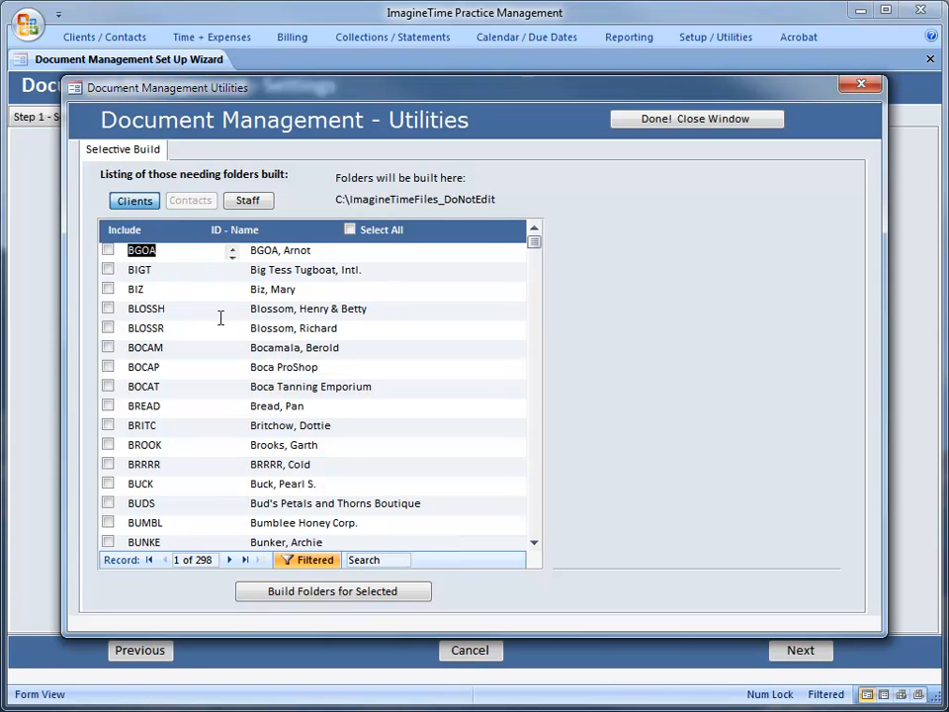
pyautogui.click(246, 201)
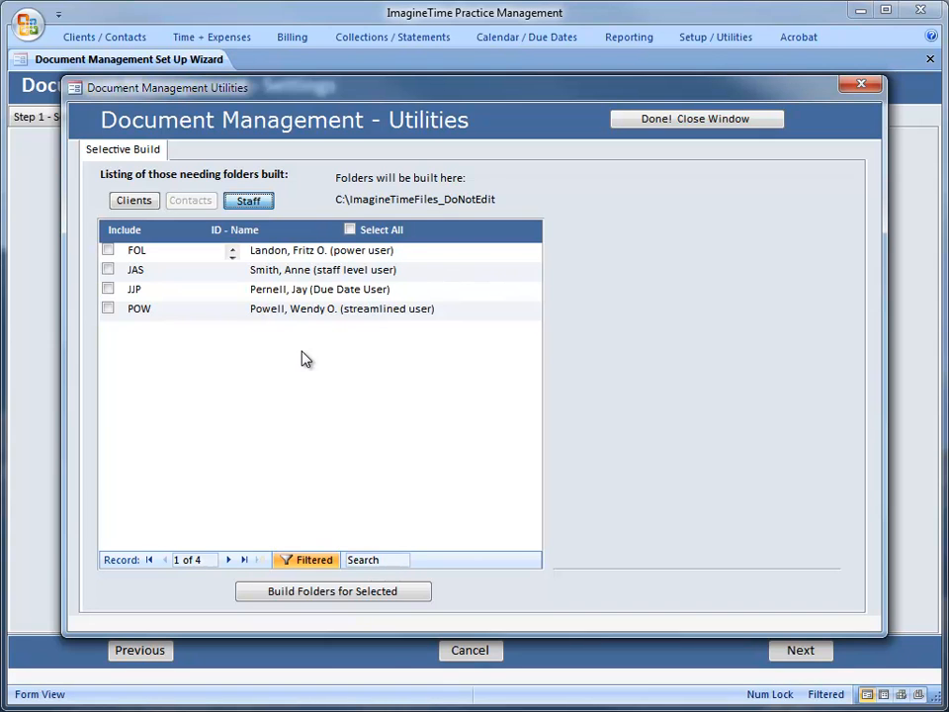
pyautogui.click(135, 201)
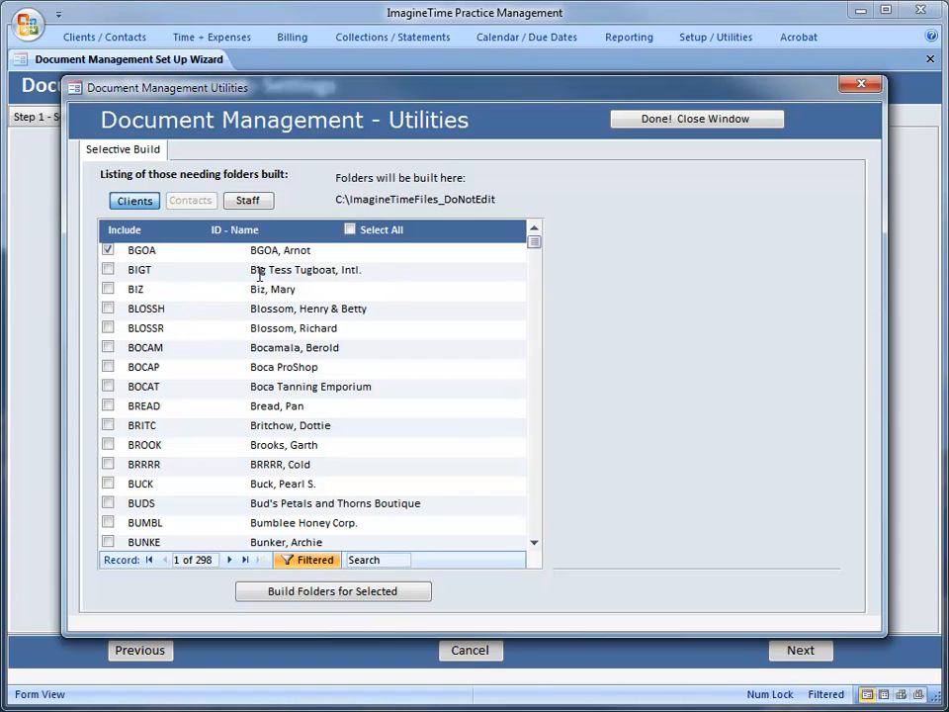
pyautogui.click(401, 593)
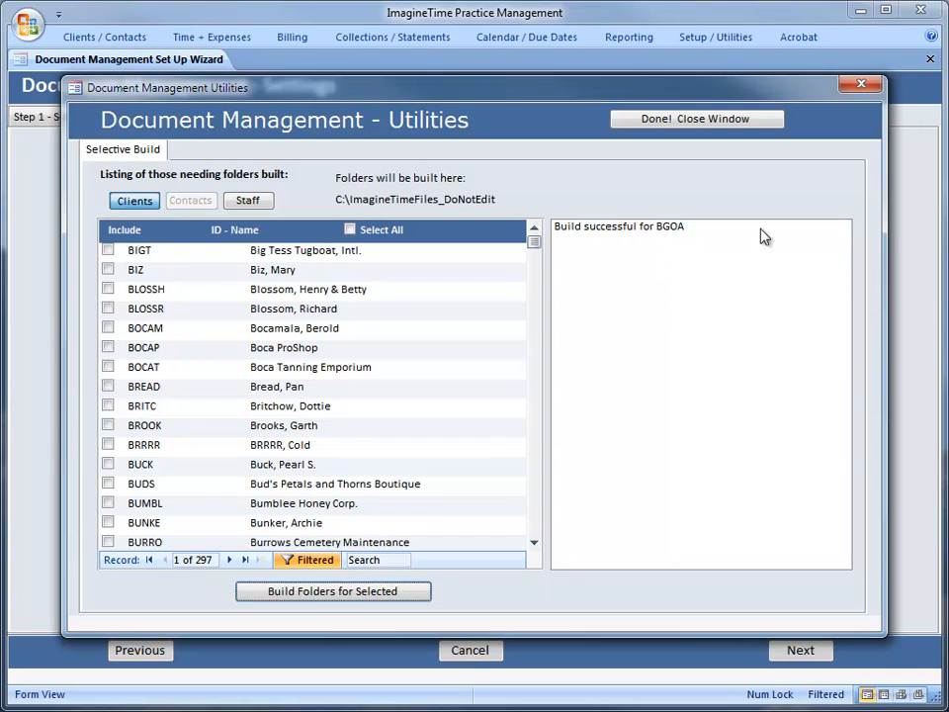
# Switch to Windows Explorer and examine the built client folder and its Correspondence subfolders under Clients in ImagineTimeFiles_DoNotEdit.
pyautogui.moveTo(948, 35); pyautogui.dragTo(619, 46)
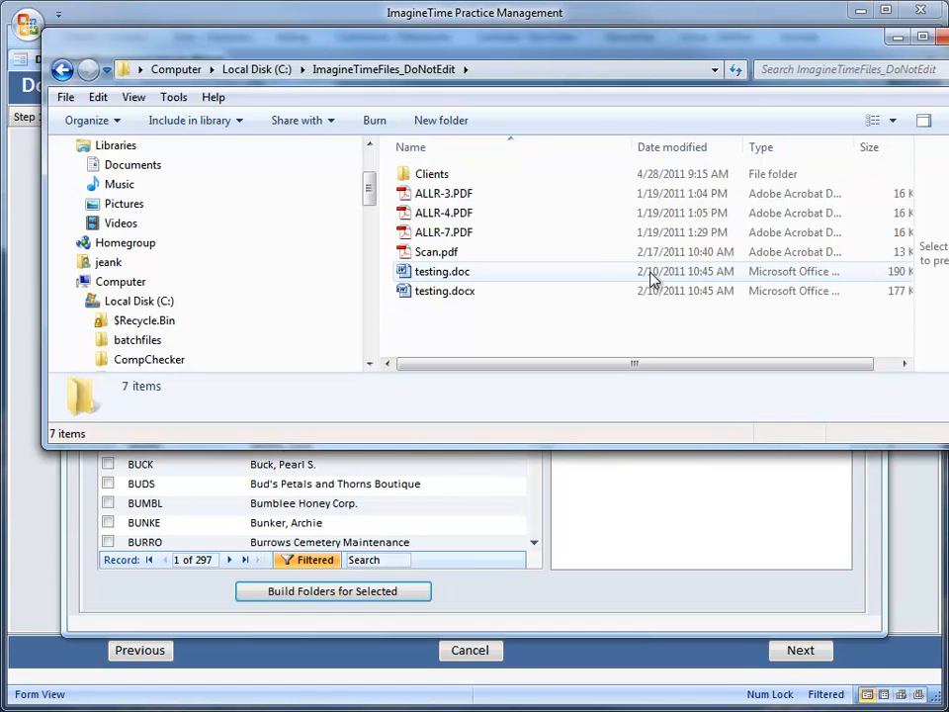
pyautogui.click(407, 178)
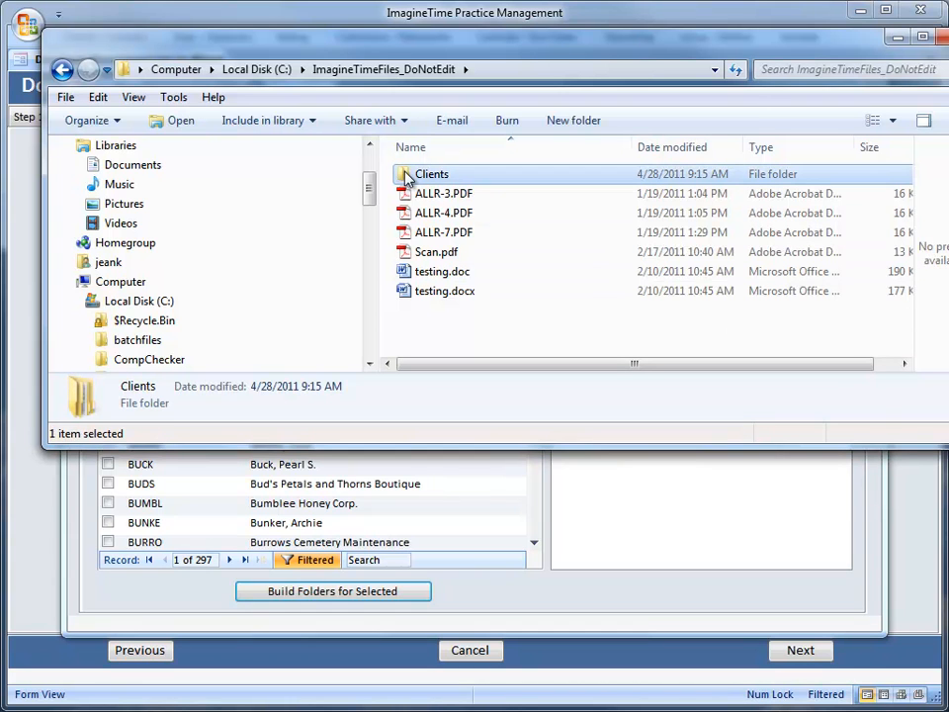
pyautogui.doubleClick(407, 178)
pyautogui.click(409, 179)
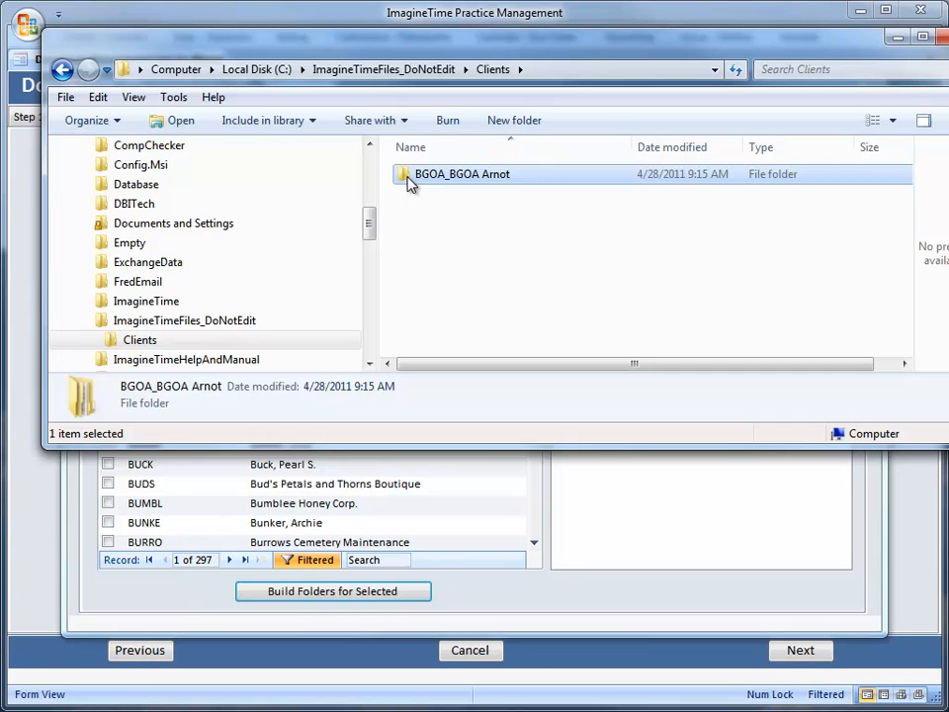
pyautogui.doubleClick(409, 182)
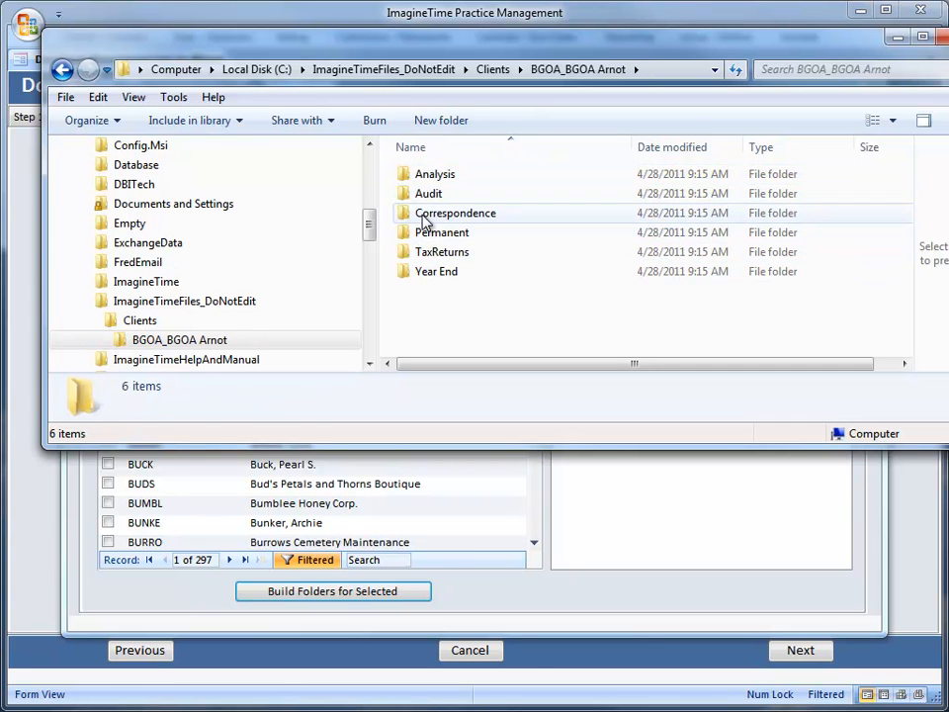
pyautogui.doubleClick(424, 213)
pyautogui.doubleClick(432, 178)
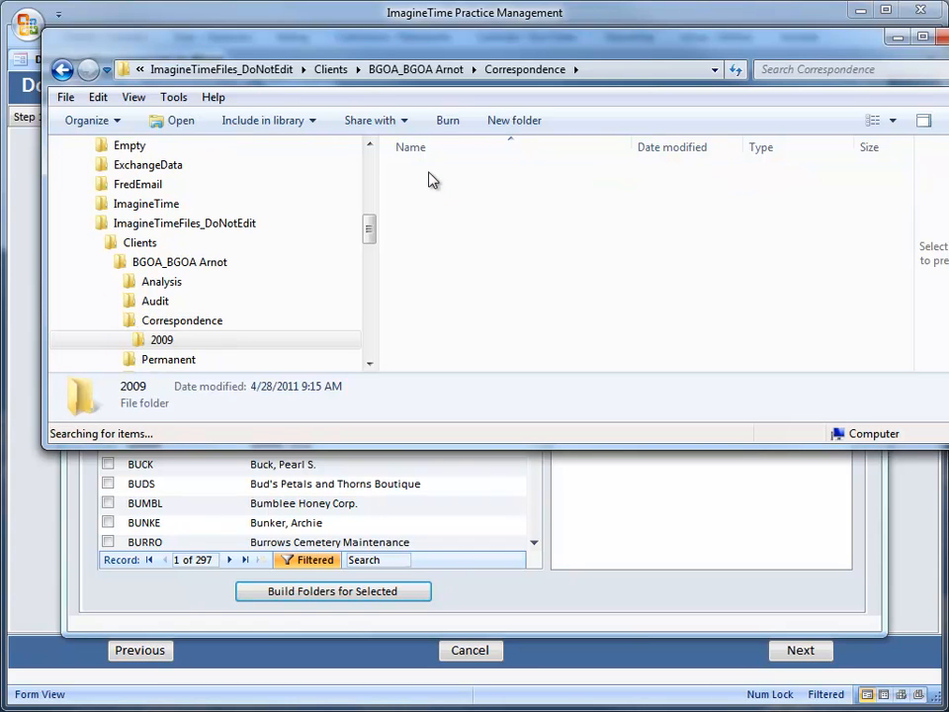
pyautogui.click(62, 69)
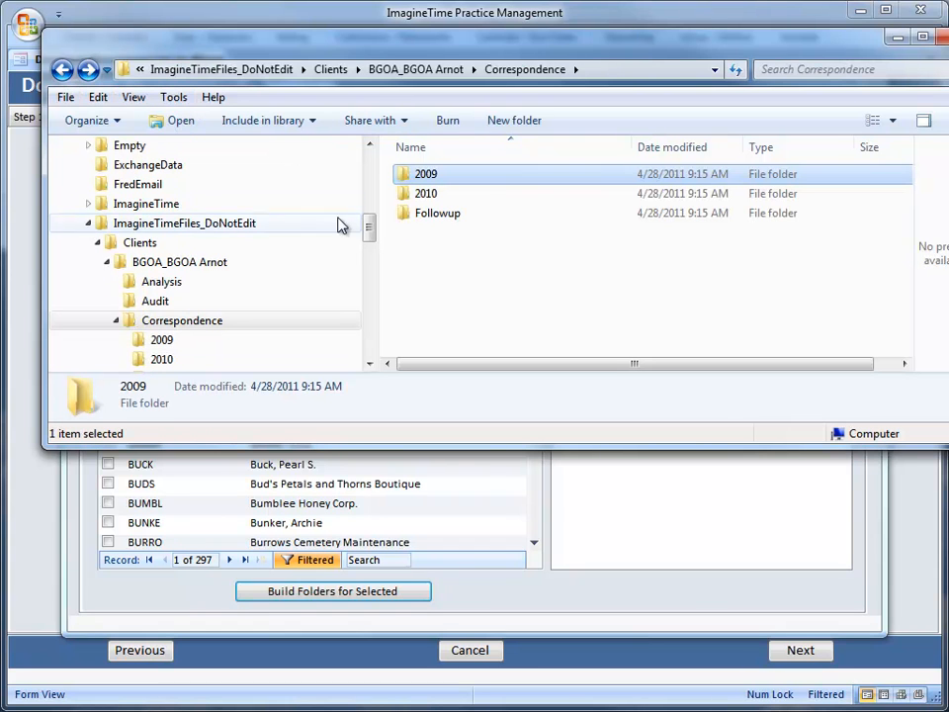
pyautogui.click(67, 78)
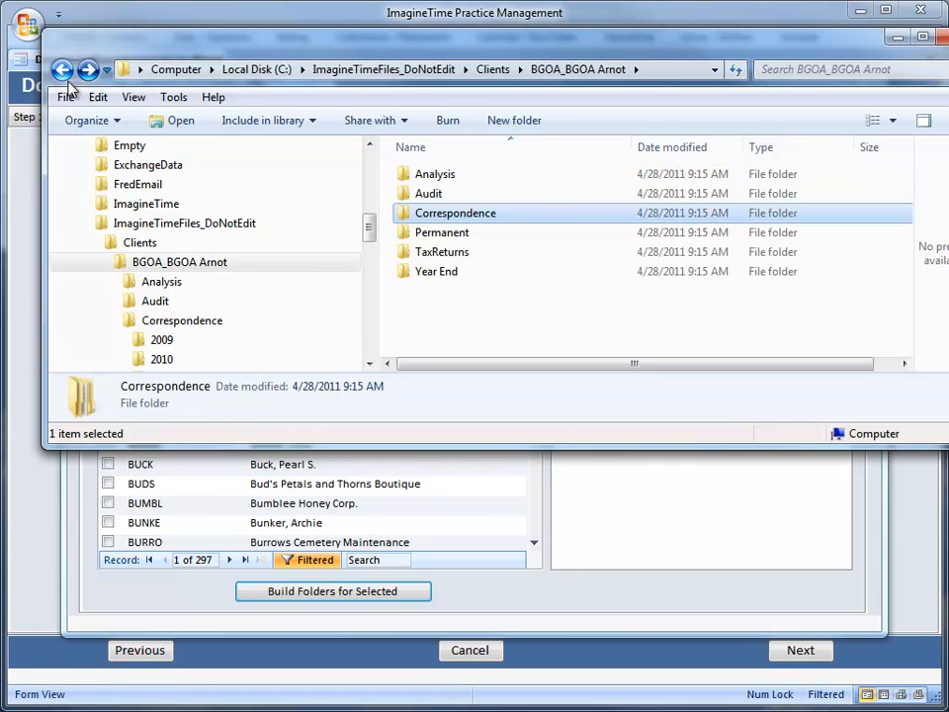
pyautogui.hotkey('alt', 'F4')
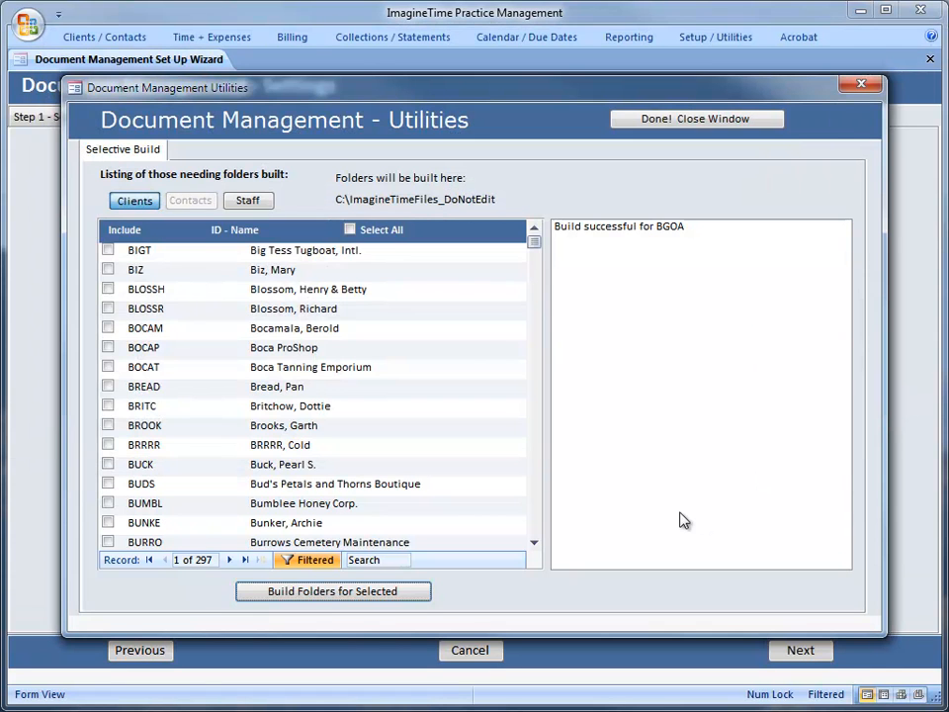
# Close the selective build and build the entire folder directory now, confirming its creation.
pyautogui.click(743, 120)
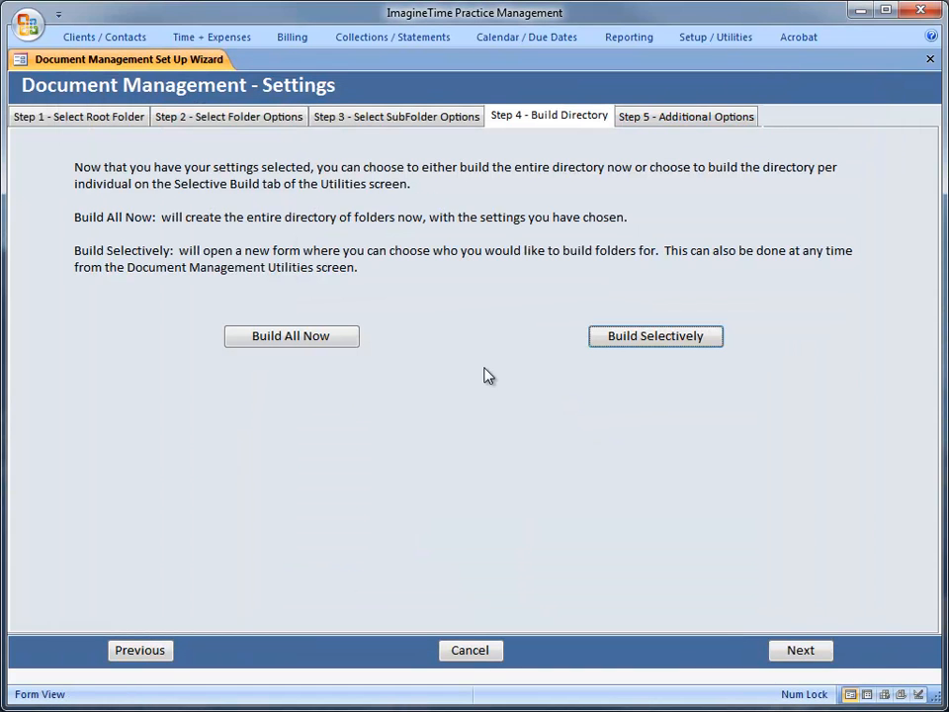
pyautogui.click(322, 340)
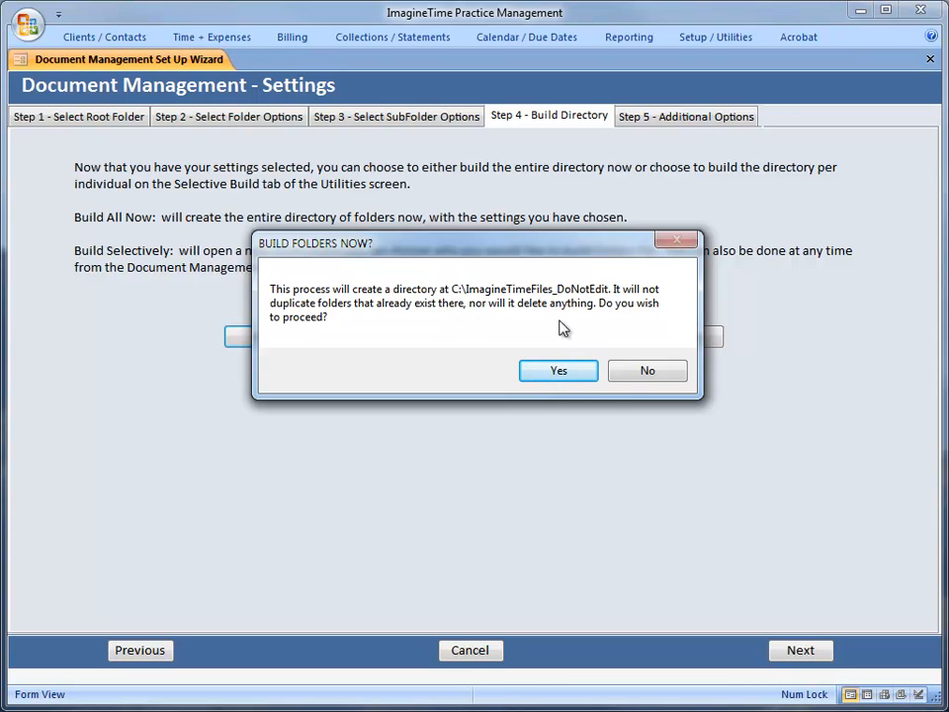
pyautogui.click(549, 377)
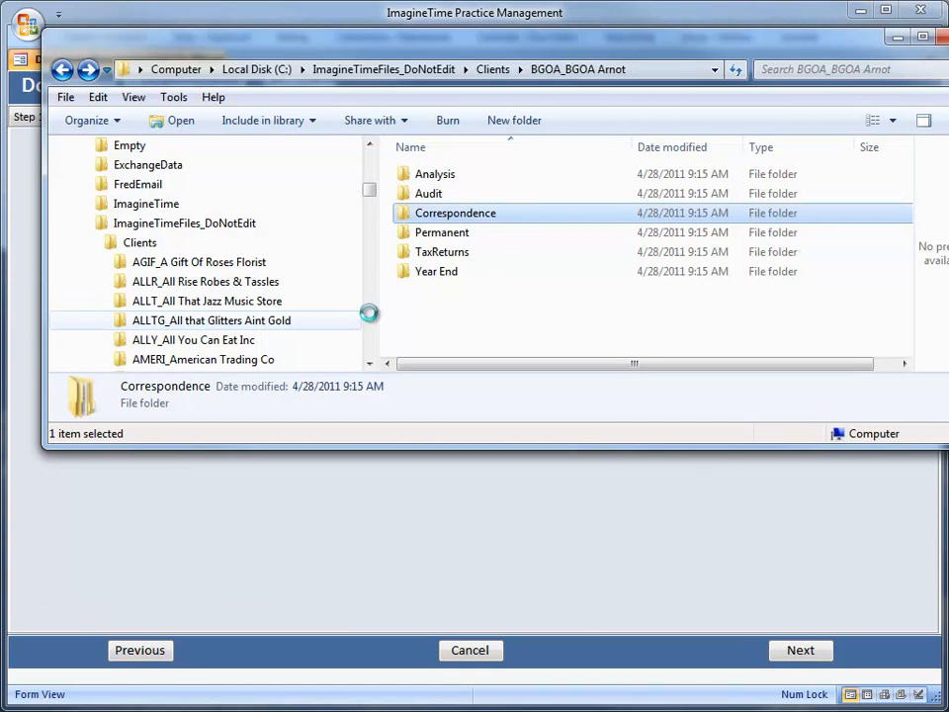
# Look through the built client folders under Clients in Windows Explorer and return to the setup wizard.
pyautogui.click(100, 244)
pyautogui.click(128, 247)
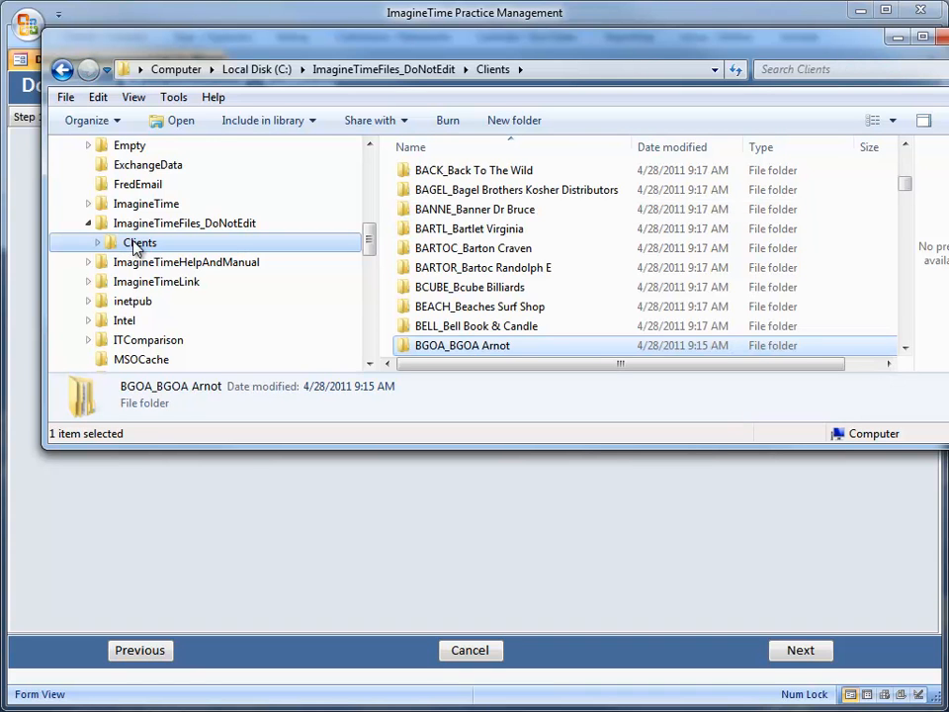
pyautogui.scroll(-6, 910, 308)
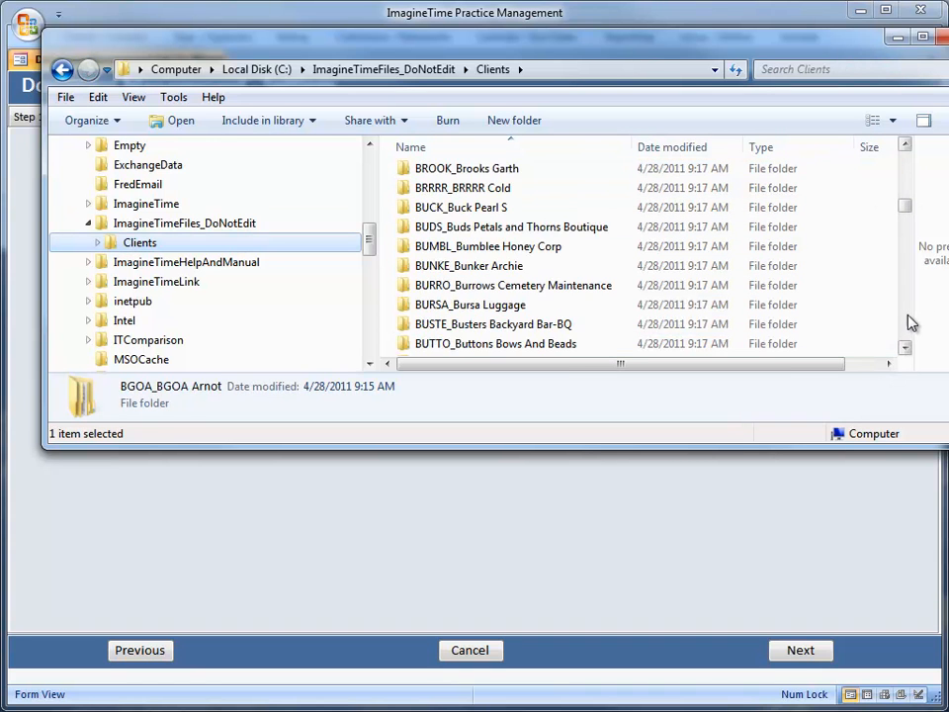
pyautogui.scroll(-9, 909, 324)
pyautogui.scroll(-7, 907, 329)
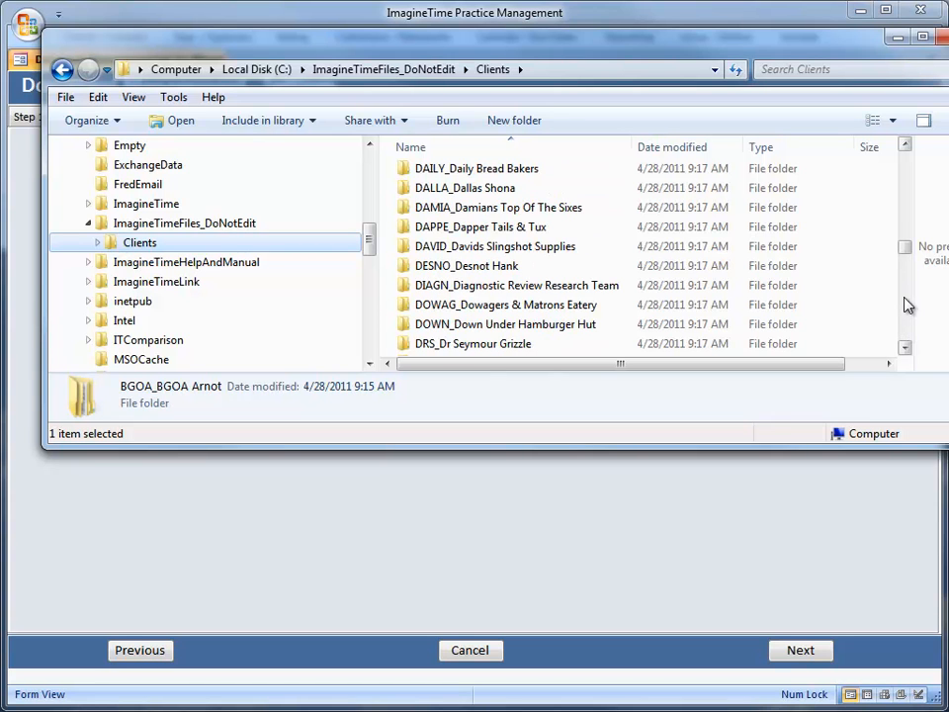
pyautogui.click(896, 38)
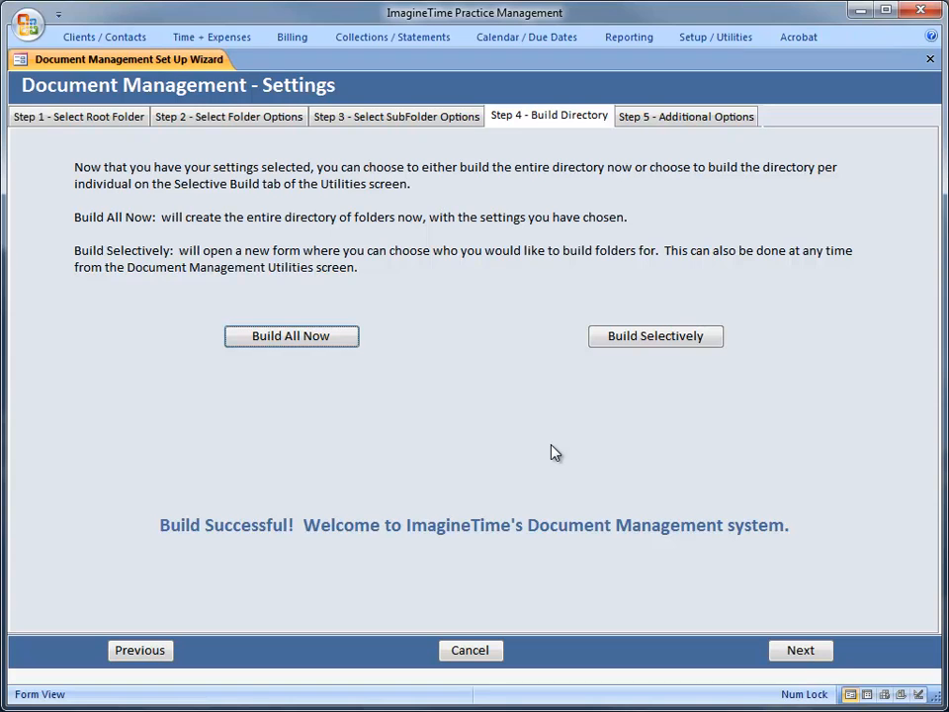
# Go to the wizard's additional options and enable security for document management.
pyautogui.click(658, 120)
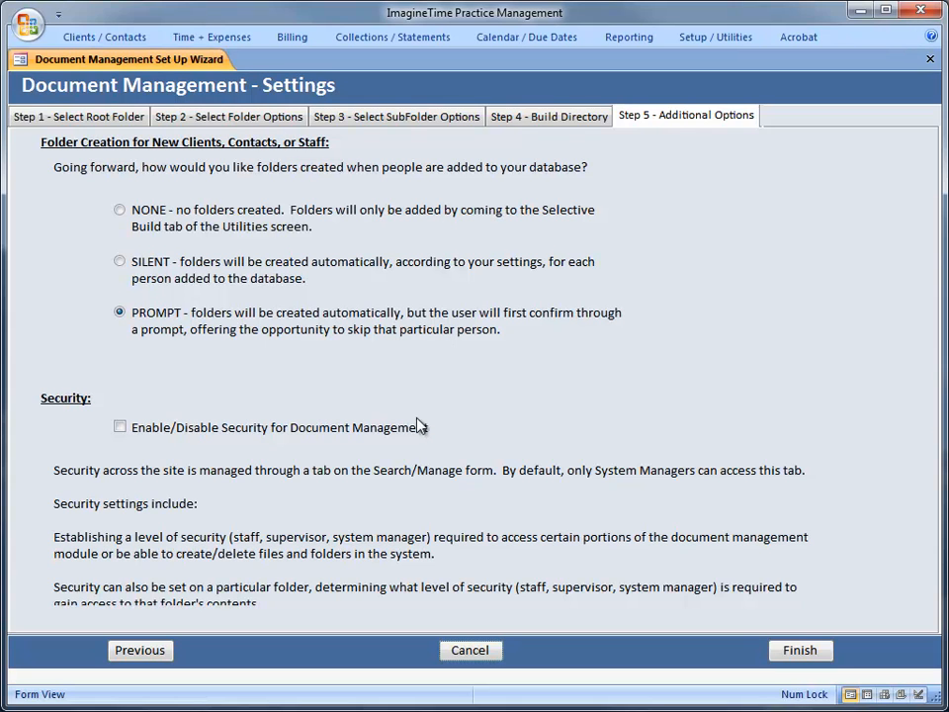
pyautogui.click(119, 428)
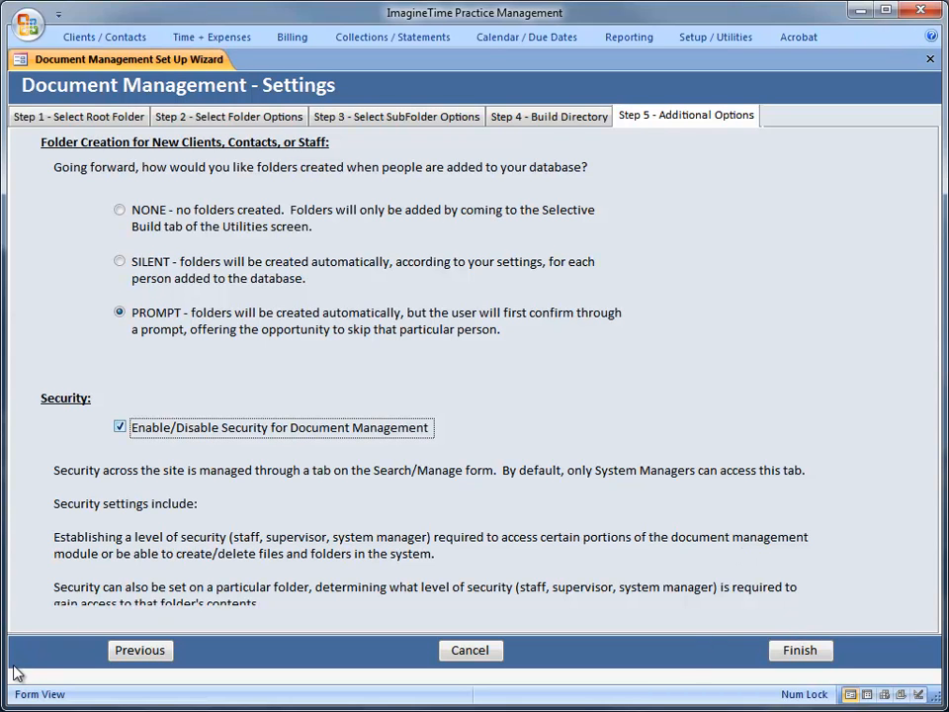
# Switch to Windows Explorer, examine the built staff folders and the Staff folder's security properties, and return to the setup wizard.
pyautogui.hotkey('alt', 'Tab')
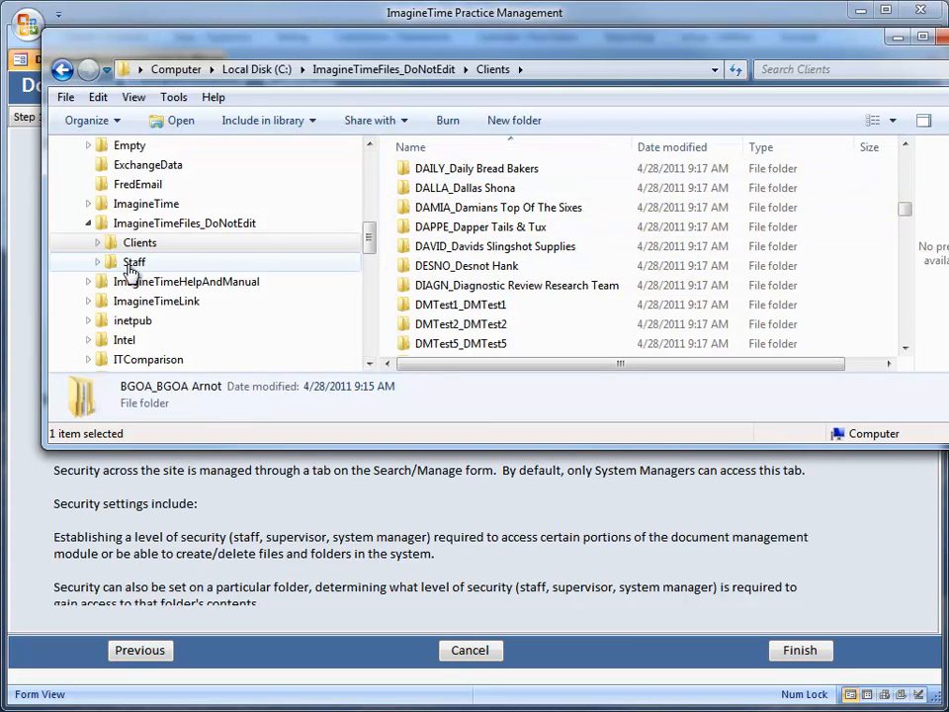
pyautogui.click(98, 262)
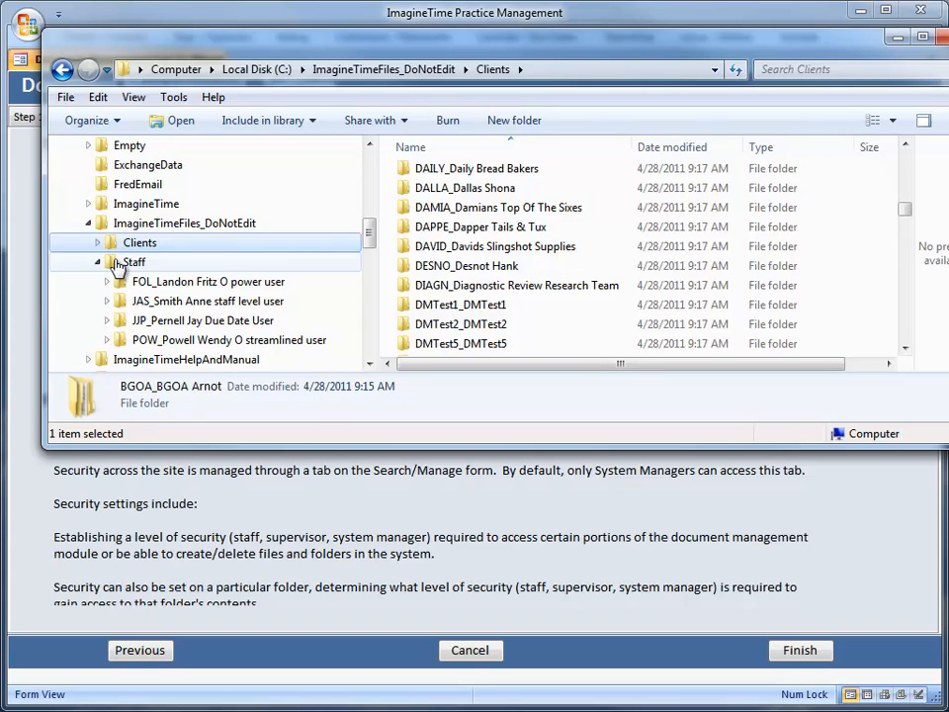
pyautogui.click(115, 263)
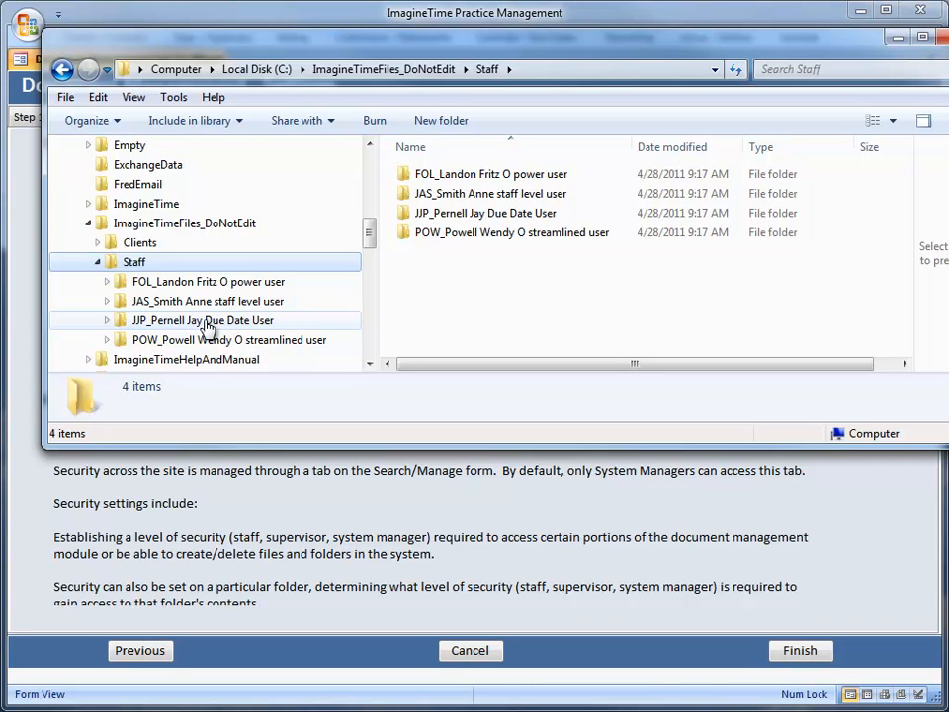
pyautogui.rightClick(105, 262)
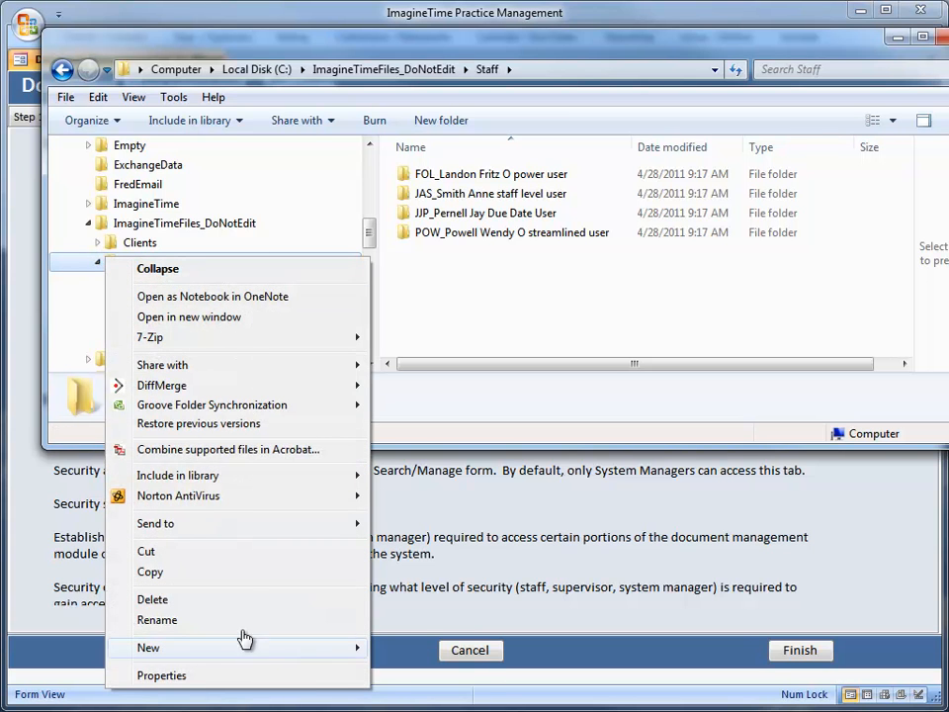
pyautogui.click(243, 680)
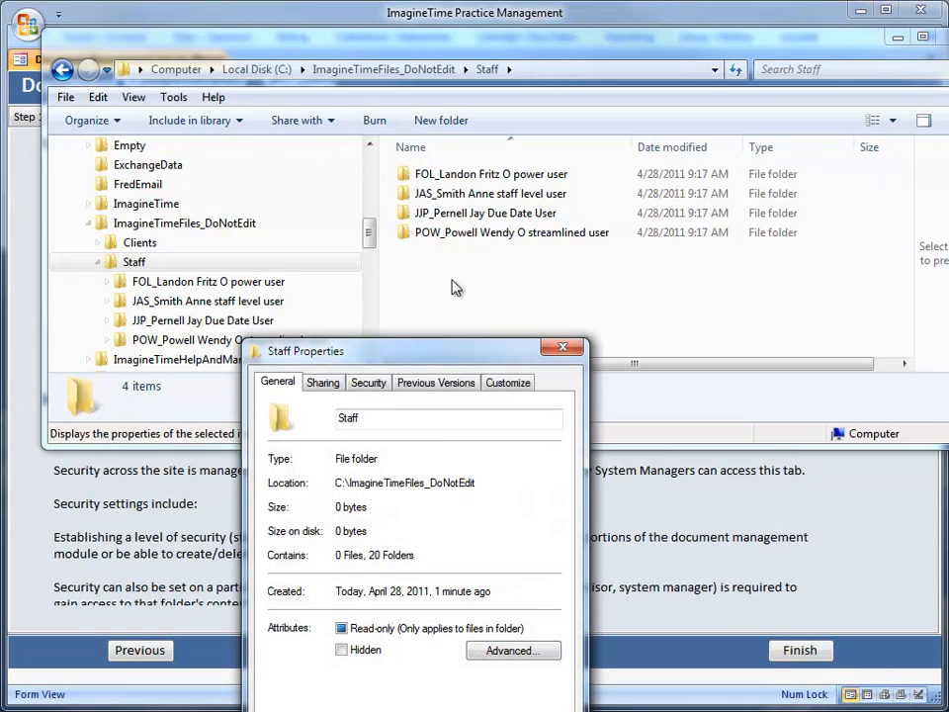
pyautogui.click(366, 384)
pyautogui.click(561, 351)
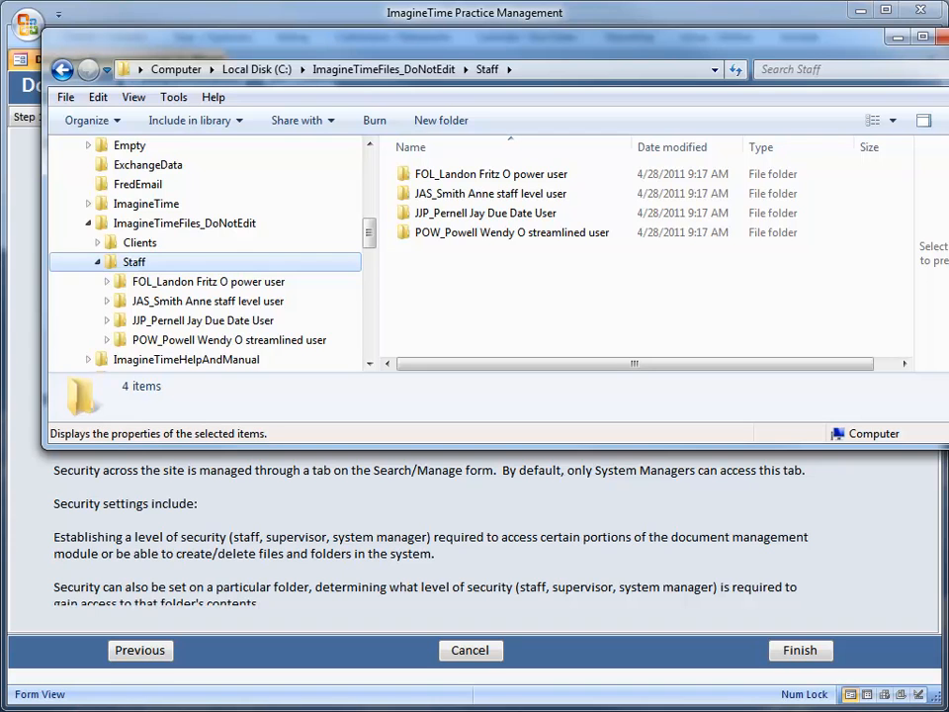
pyautogui.click(894, 40)
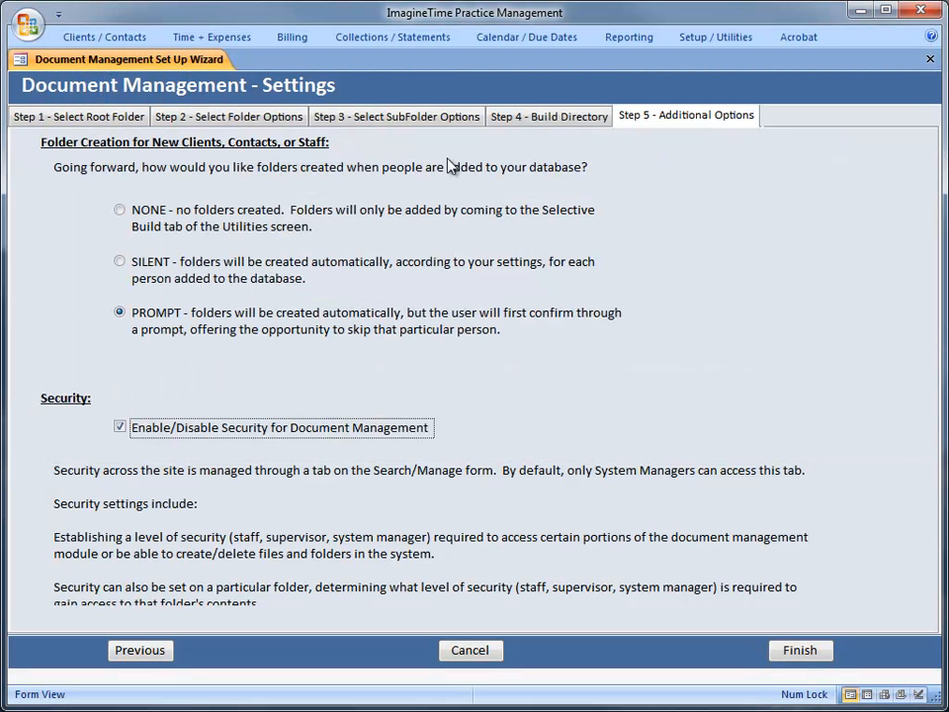
# Return to the root folder selection and view the utility for clearing database records, closing it without clearing anything.
pyautogui.click(102, 119)
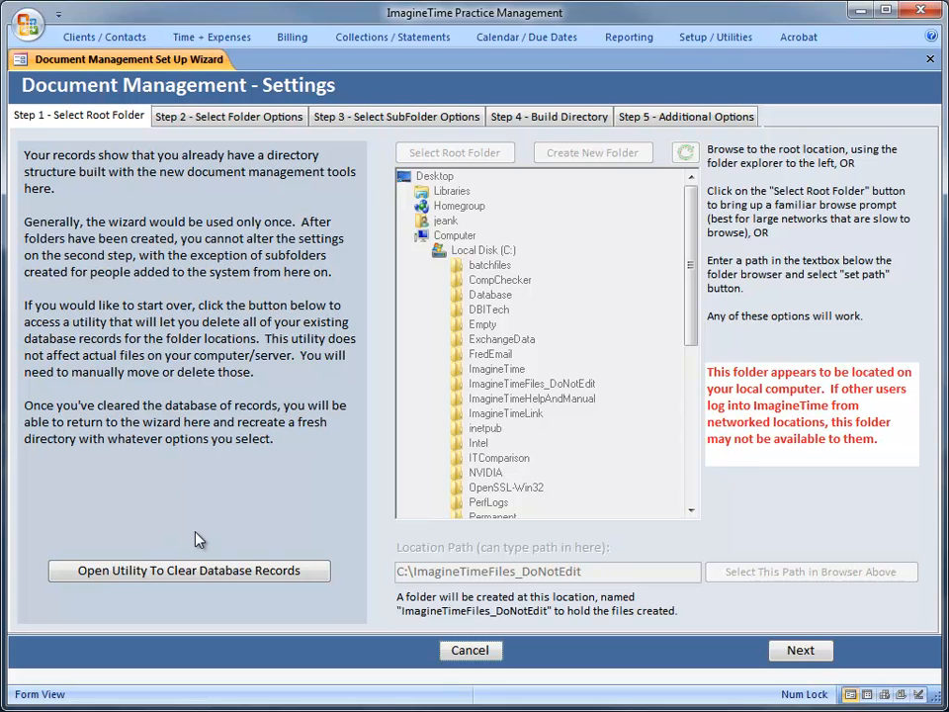
pyautogui.click(155, 579)
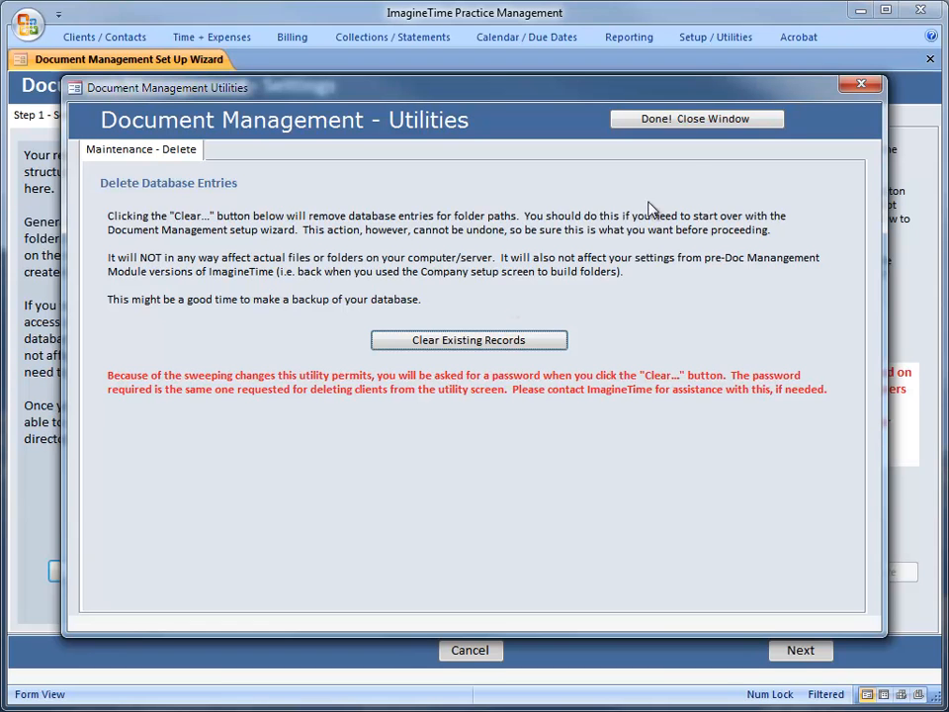
pyautogui.click(741, 121)
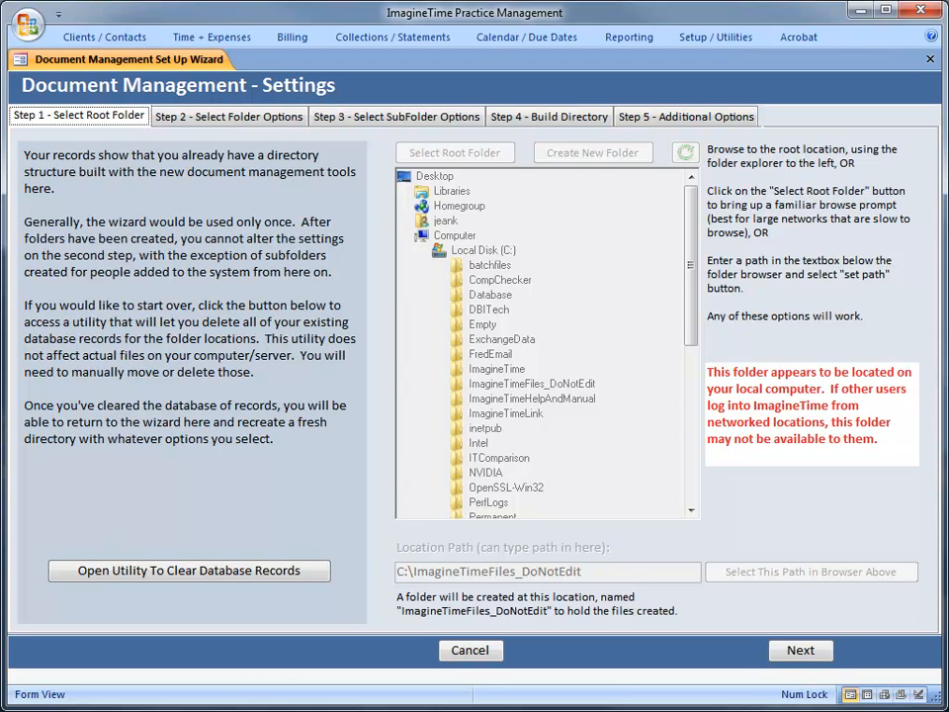
# Switch to Windows Explorer, look through the Clients folder and the ImagineTimeFiles_DoNotEdit root folder, and return to ImagineTime.
pyautogui.hotkey('alt', 'Tab')
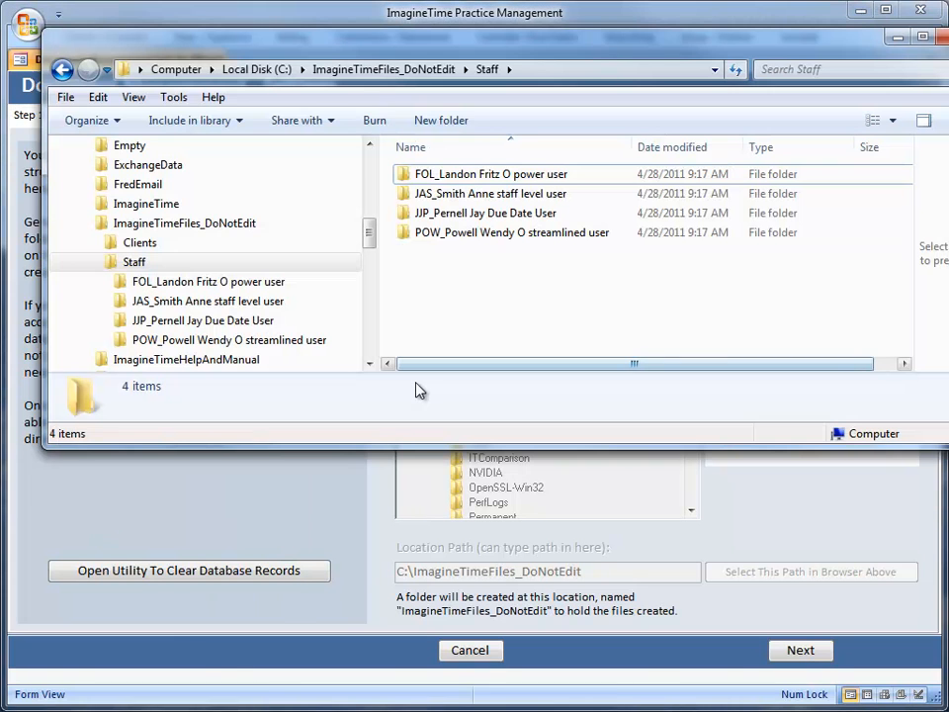
pyautogui.click(123, 244)
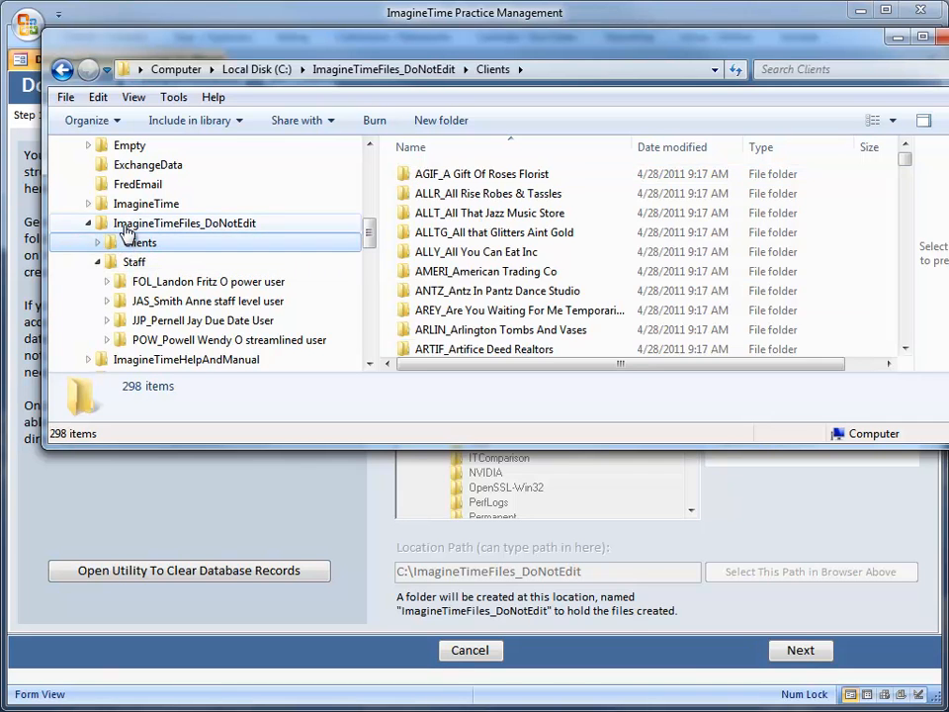
pyautogui.click(127, 225)
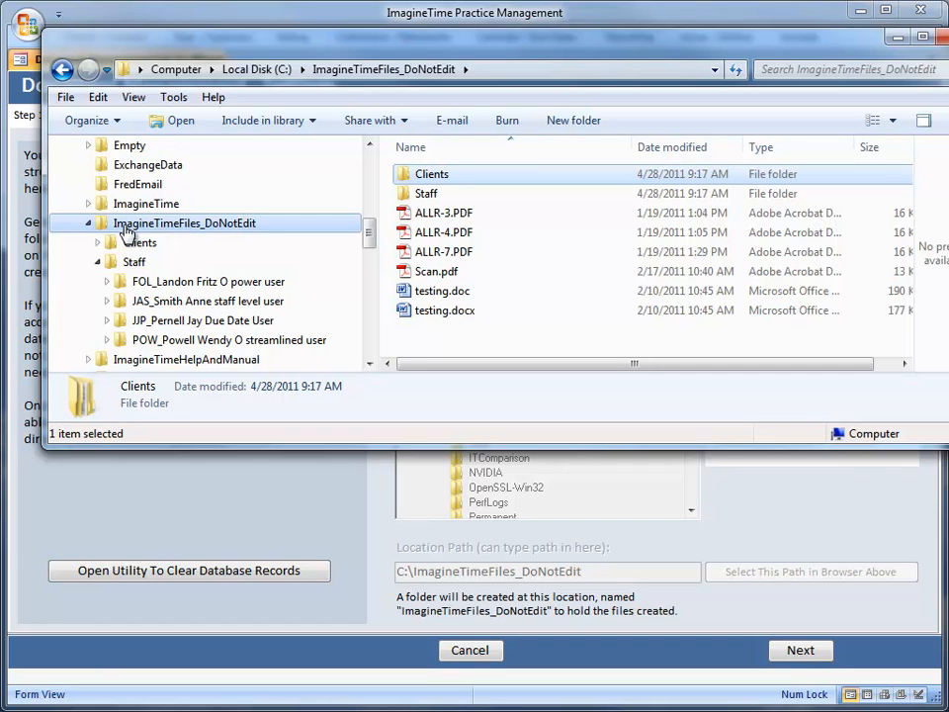
pyautogui.click(899, 37)
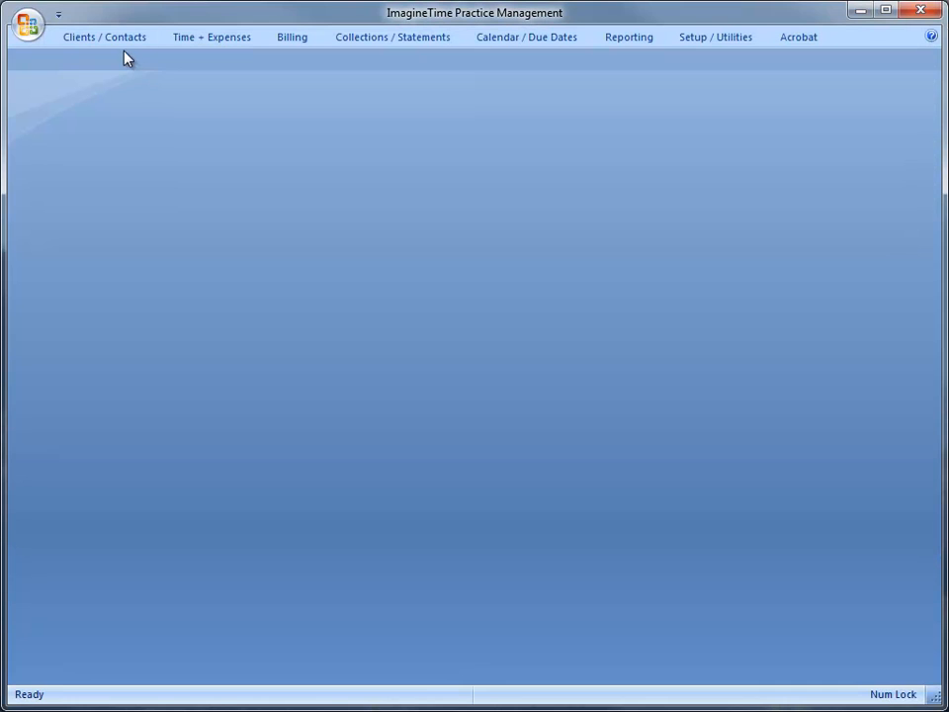
# Reopen the document management setup wizard and include contacts with a main folder in the folder options.
pyautogui.click(113, 39)
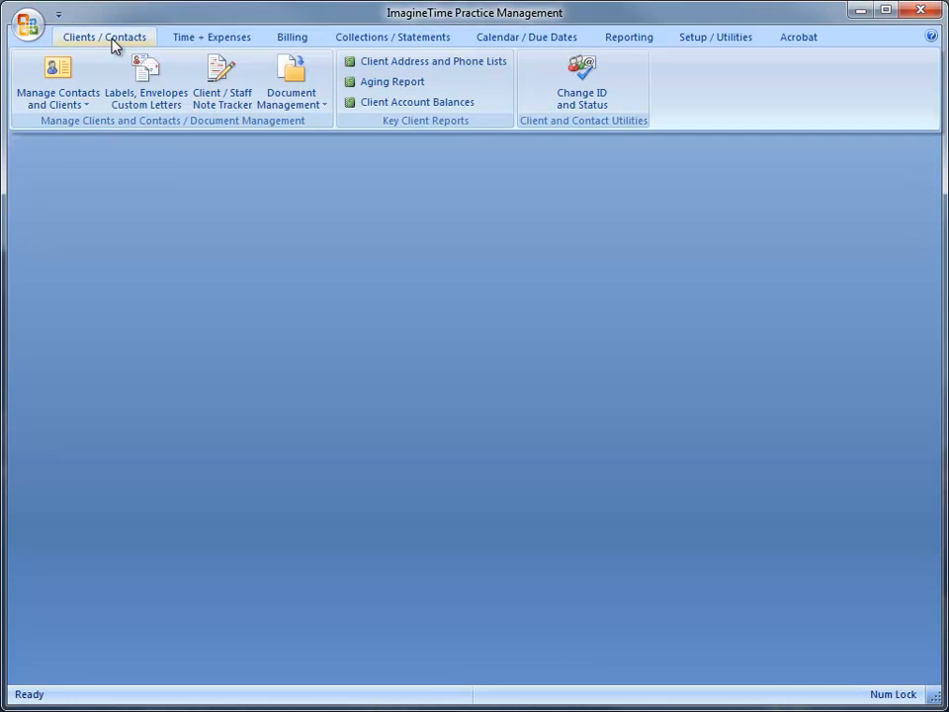
pyautogui.click(287, 99)
pyautogui.click(300, 302)
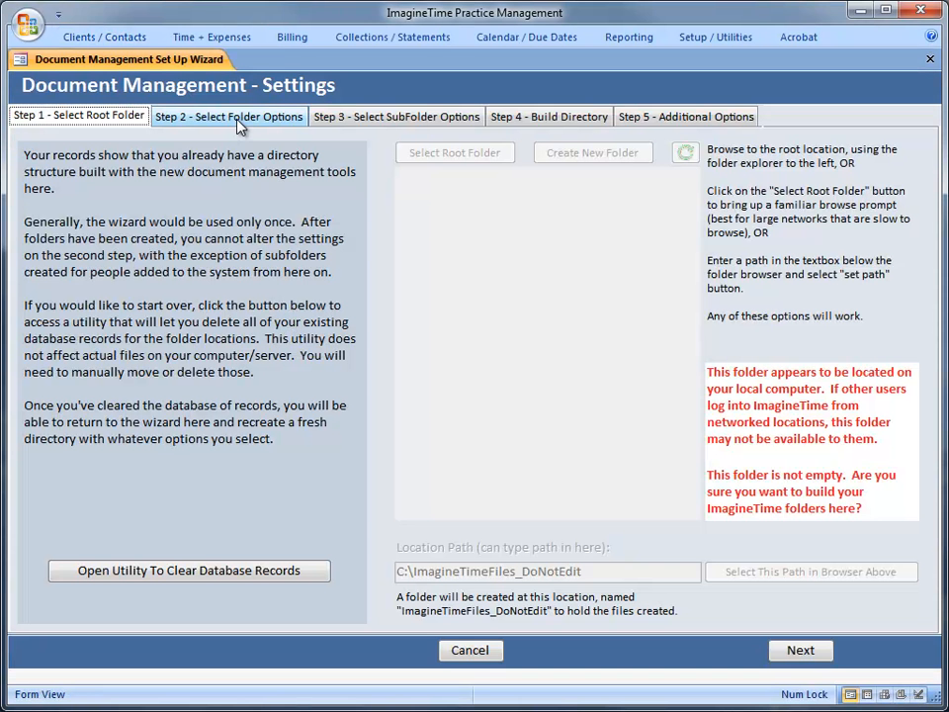
pyautogui.click(244, 120)
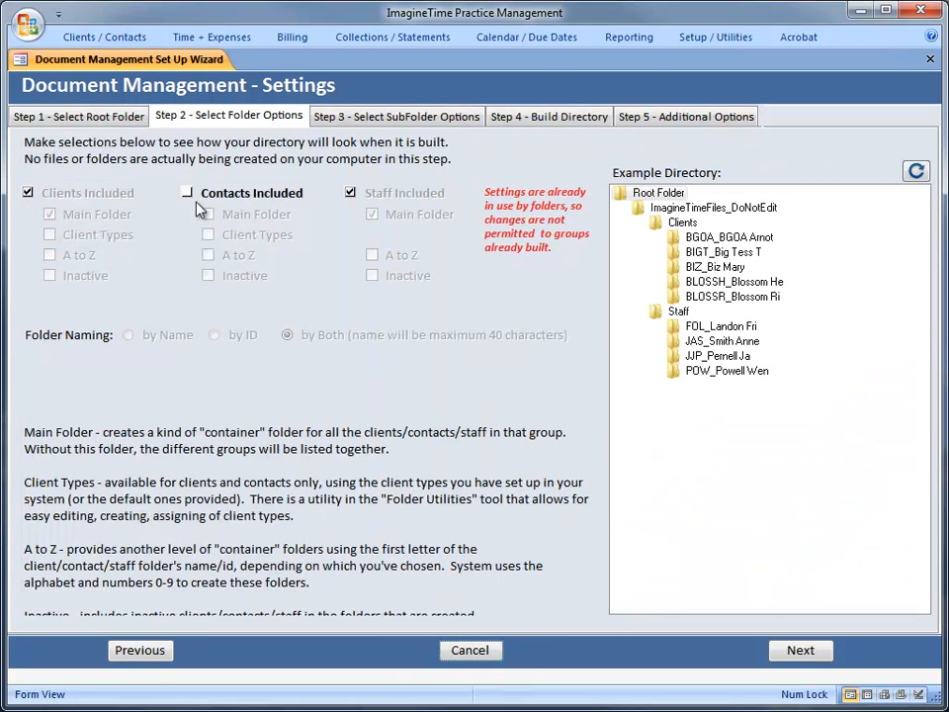
pyautogui.click(187, 194)
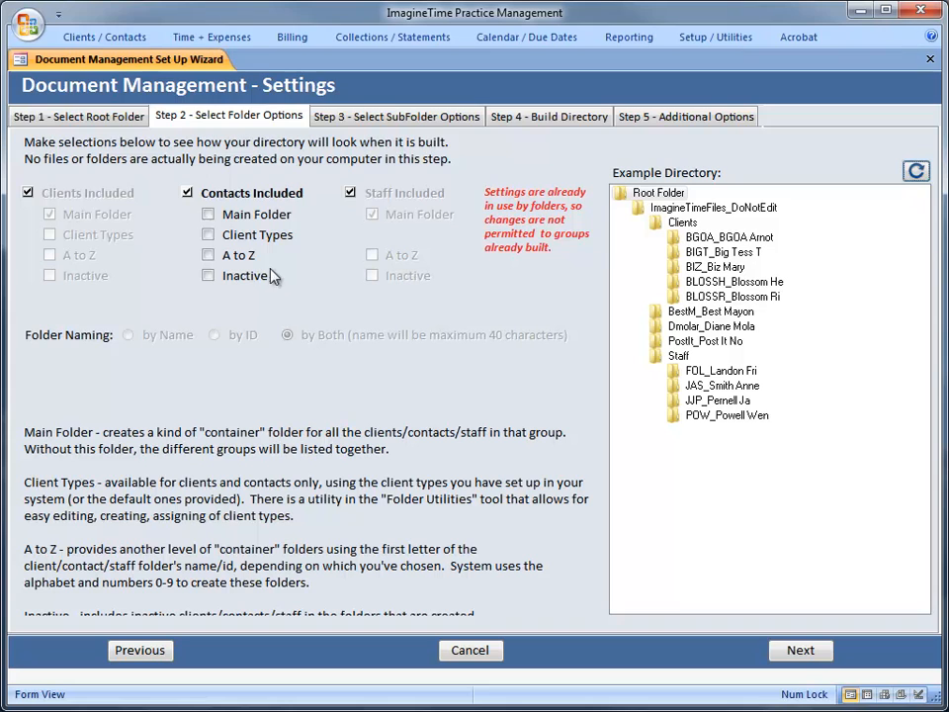
pyautogui.click(210, 215)
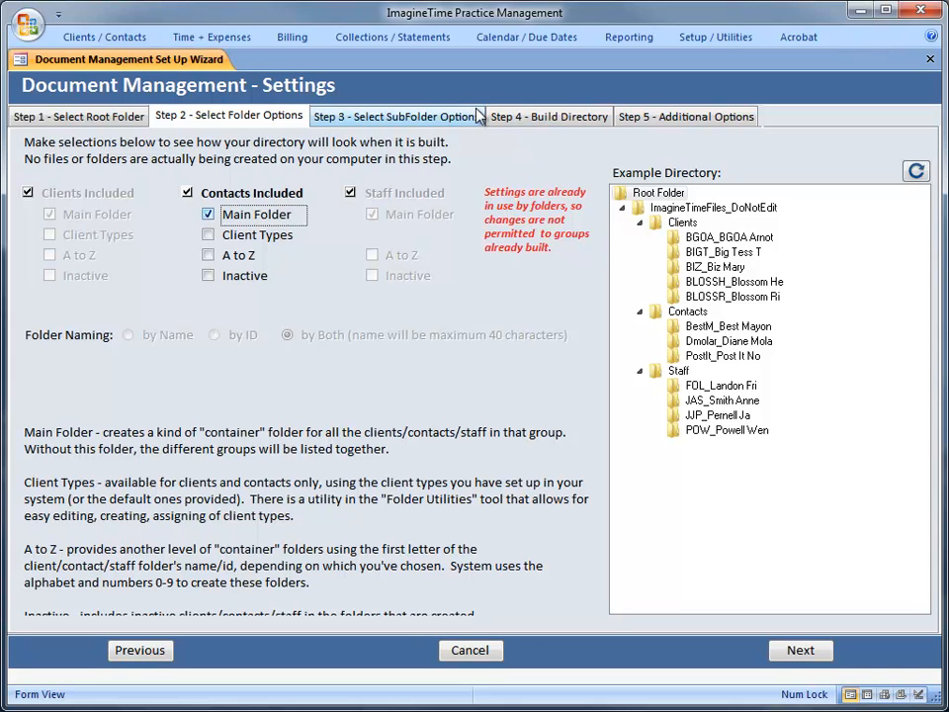
# Review the directory build and additional options, and close the setup wizard without saving the contact folder changes.
pyautogui.click(527, 118)
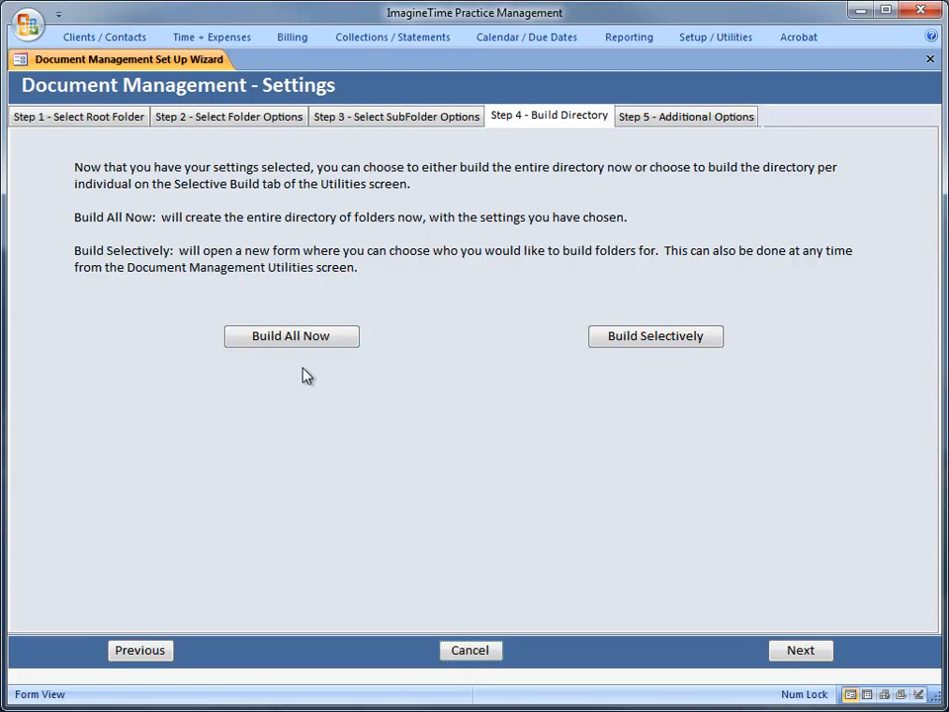
pyautogui.click(686, 116)
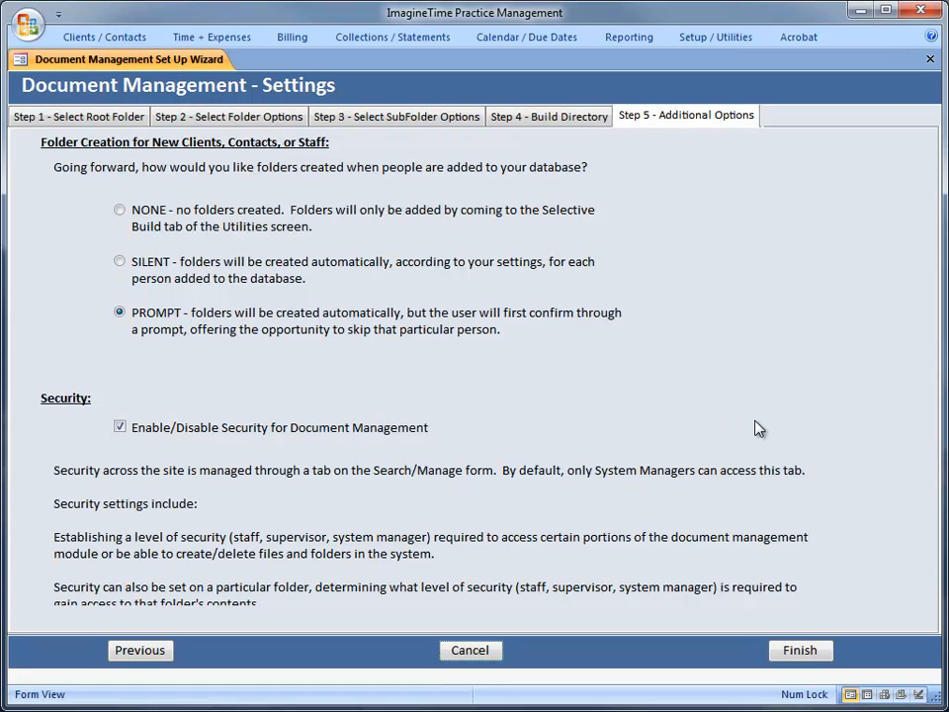
pyautogui.click(930, 60)
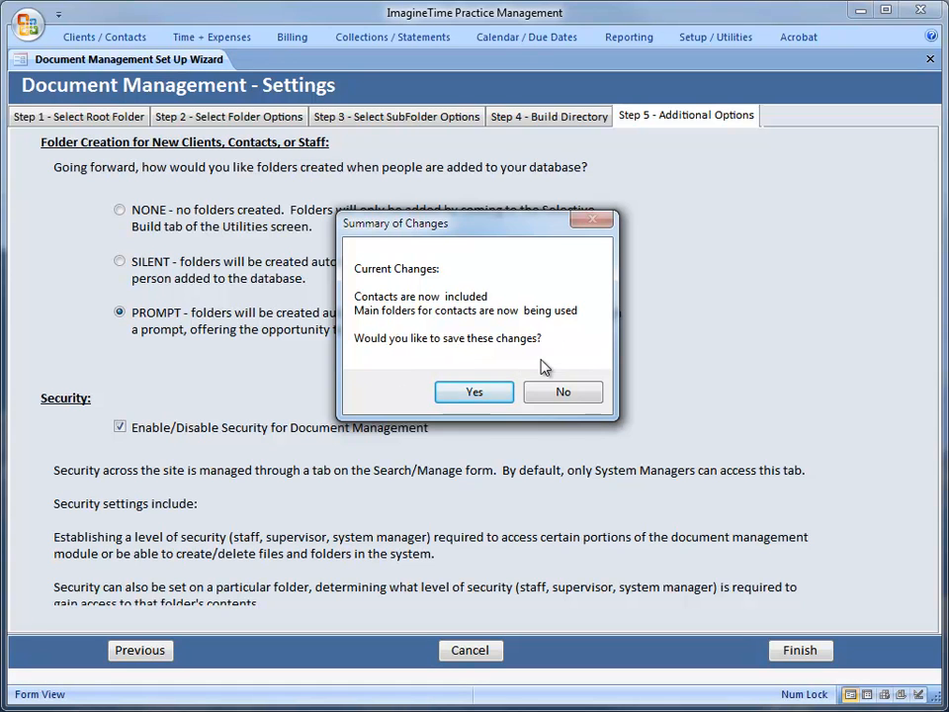
pyautogui.click(561, 391)
pyautogui.click(516, 359)
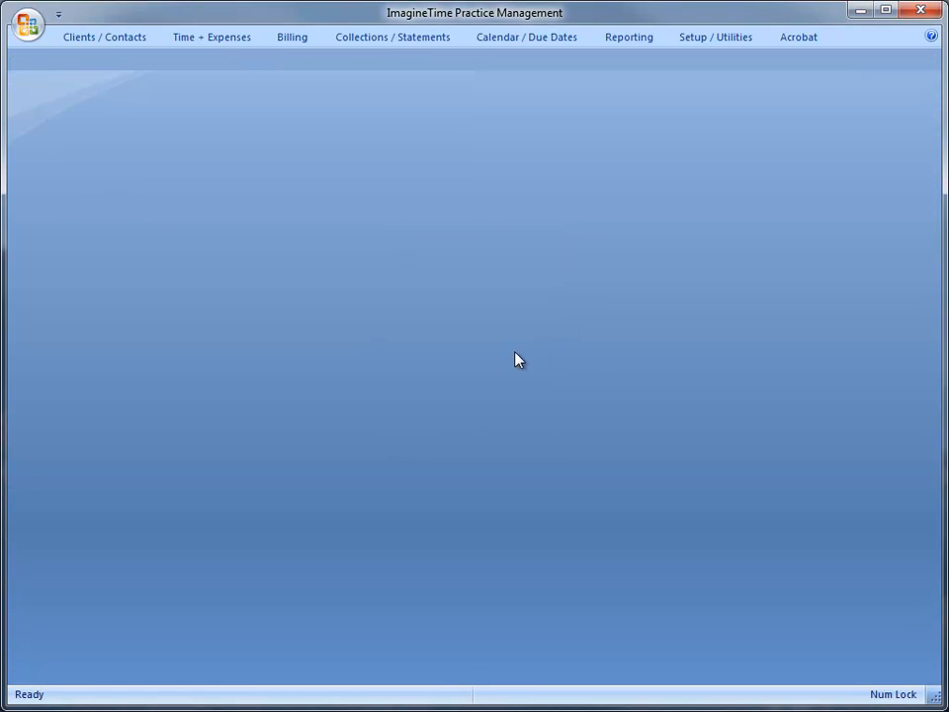
# Look up the client All Rise Robes & Tassles in the Contact Manager and open its document management.
pyautogui.click(98, 40)
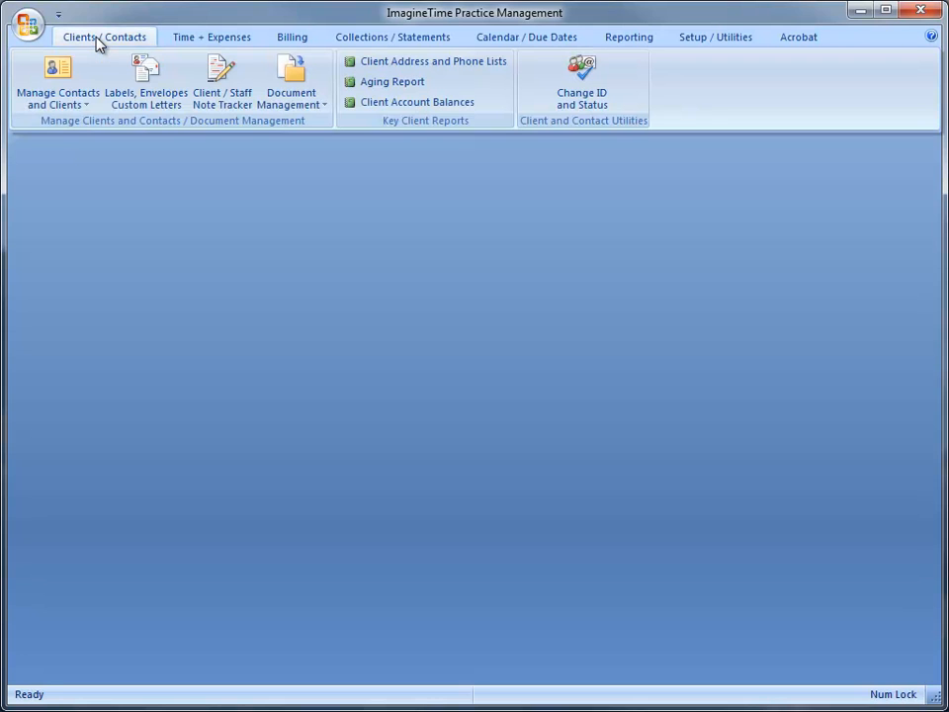
pyautogui.click(40, 71)
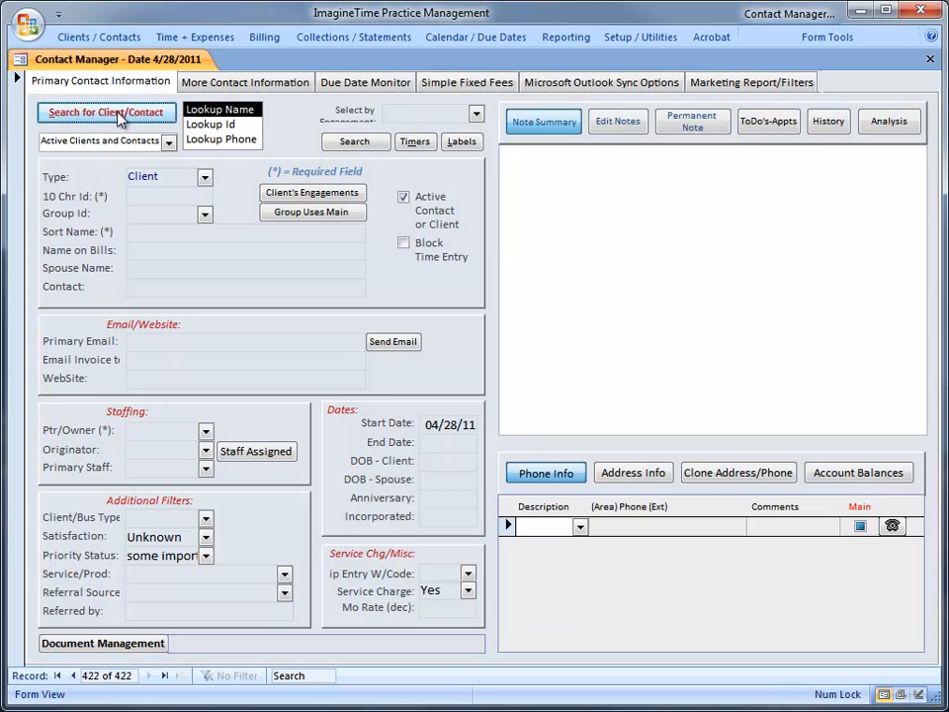
pyautogui.click(119, 116)
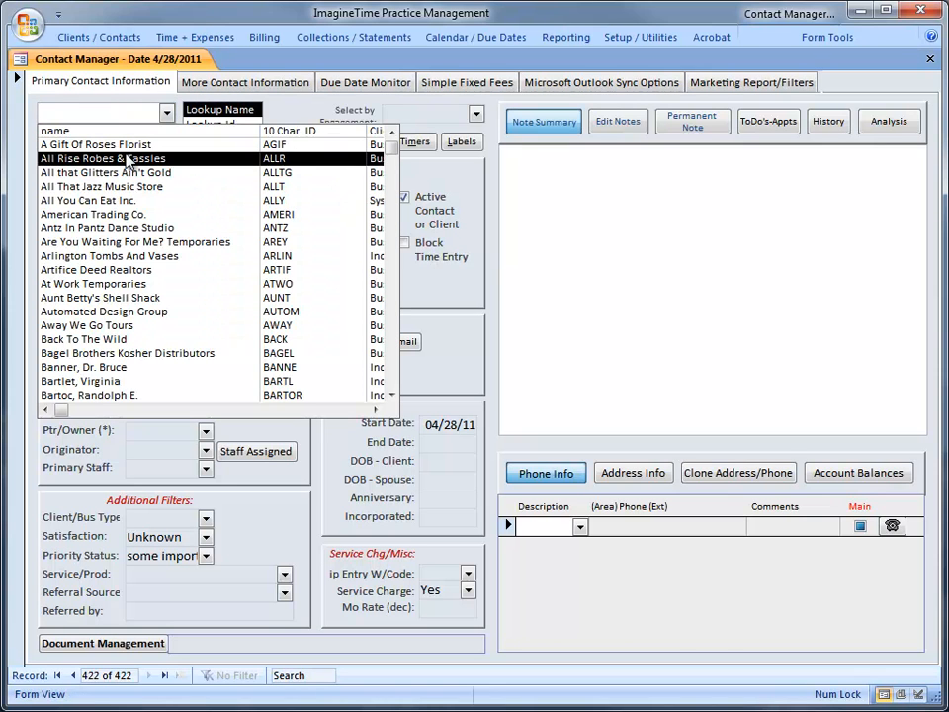
pyautogui.click(126, 159)
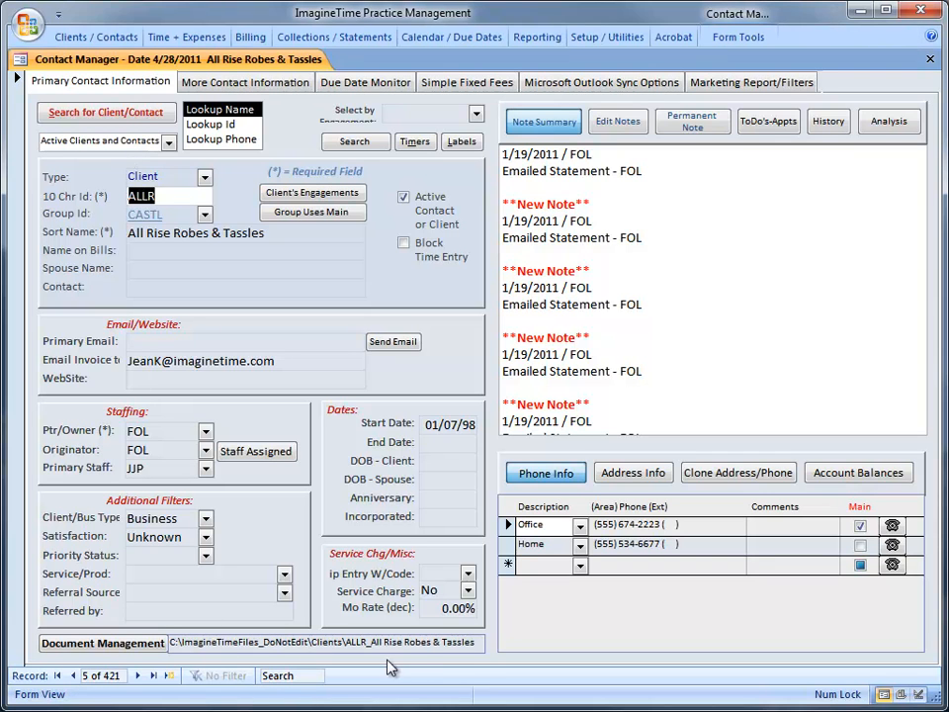
pyautogui.click(141, 646)
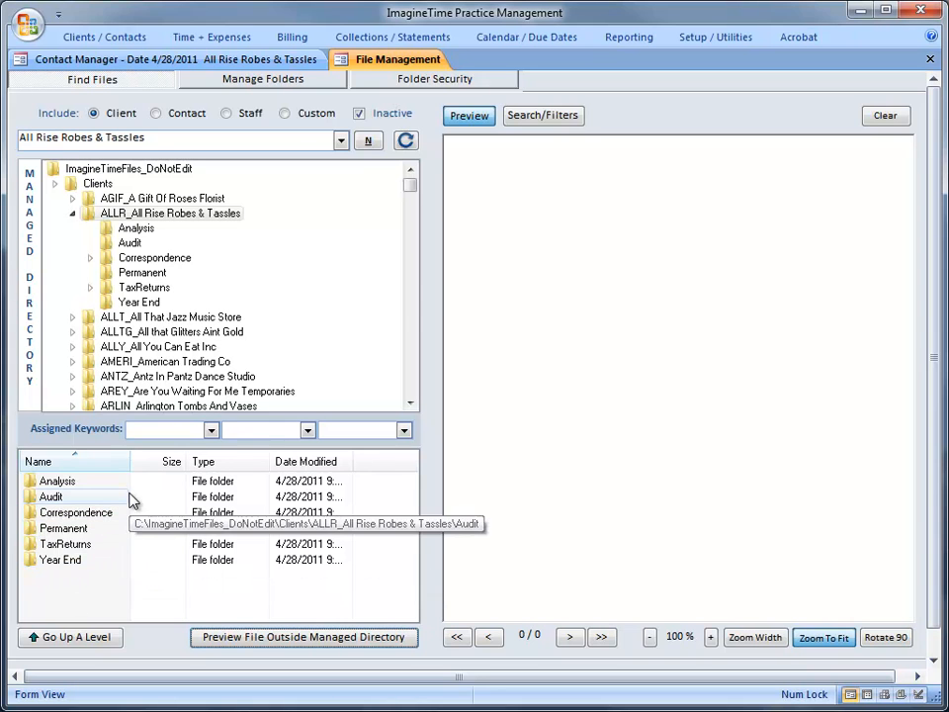
# Browse the client's Analysis, Audit and Correspondence folders in the managed directory.
pyautogui.click(133, 228)
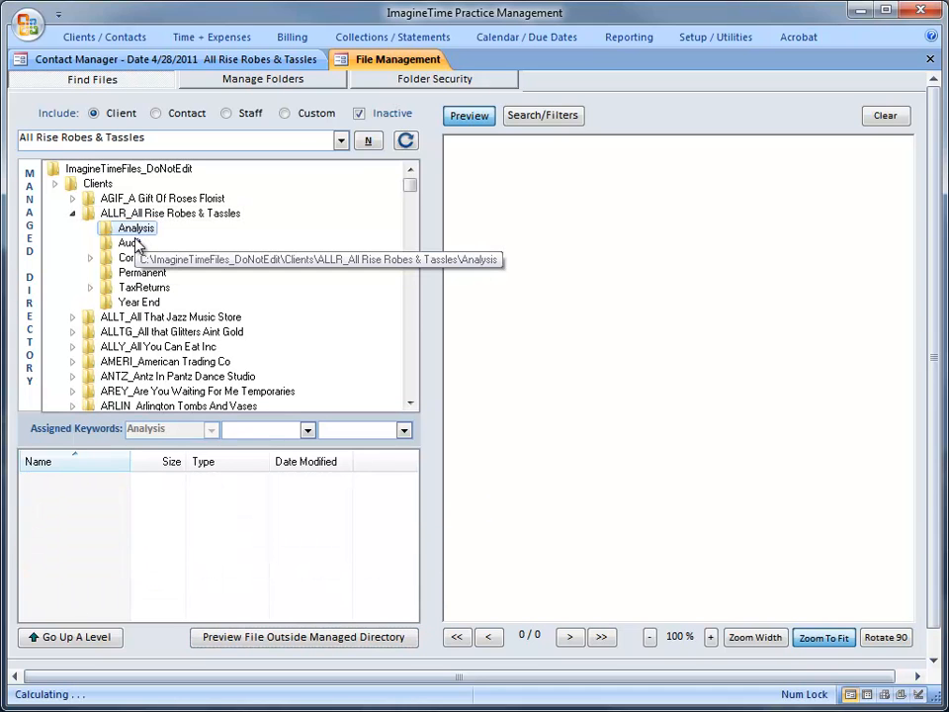
pyautogui.click(129, 242)
pyautogui.click(126, 259)
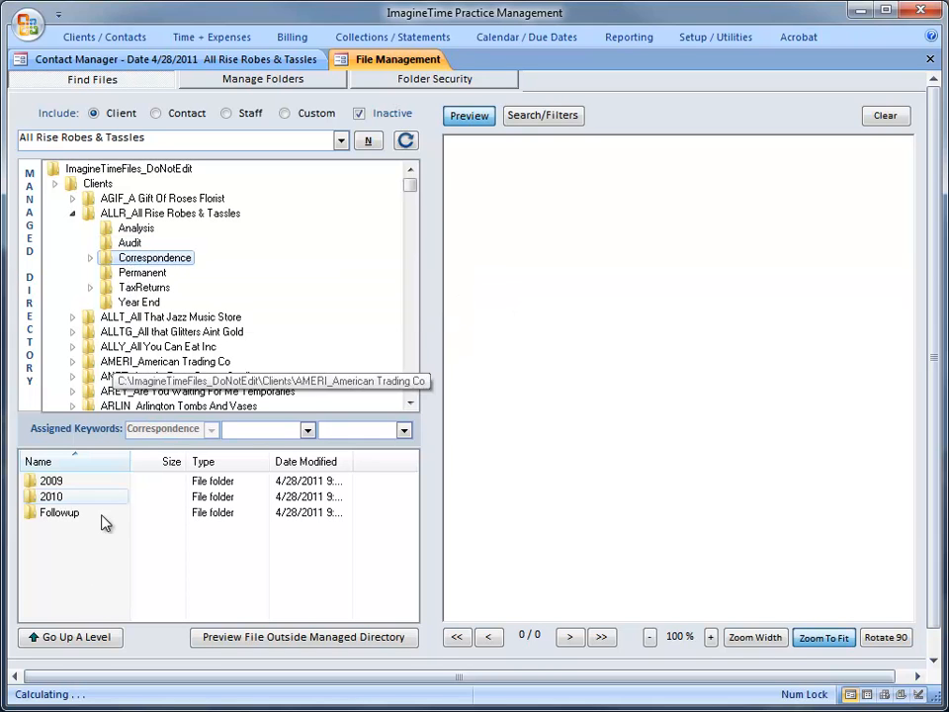
# Show the files in the ImagineTimeFiles_DoNotEdit root folder and preview ALLR-4.PDF and ALLR-3.PDF.
pyautogui.click(136, 170)
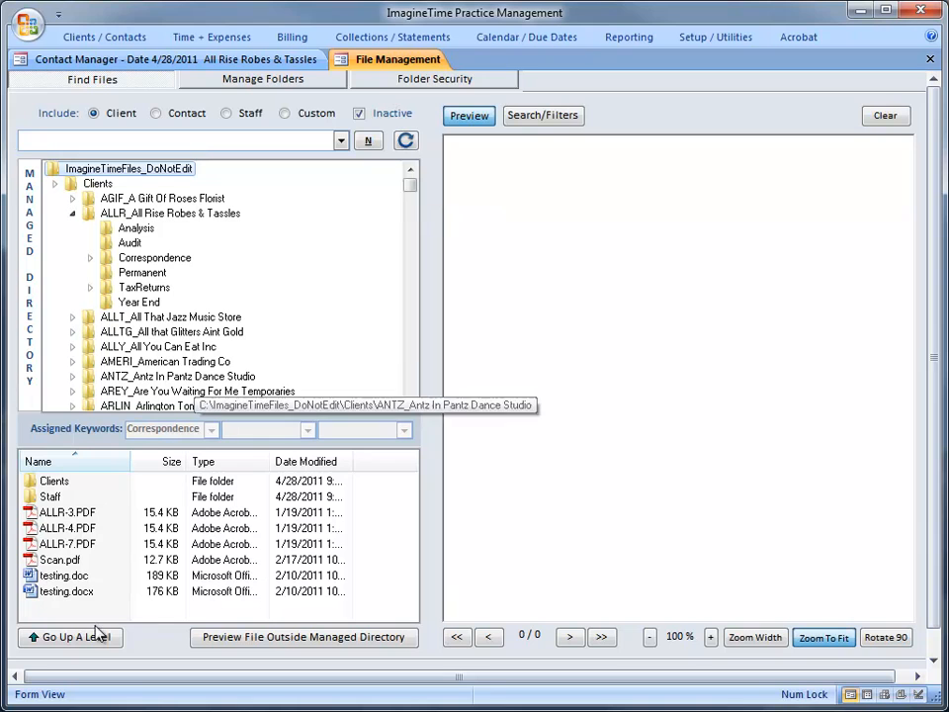
pyautogui.click(59, 529)
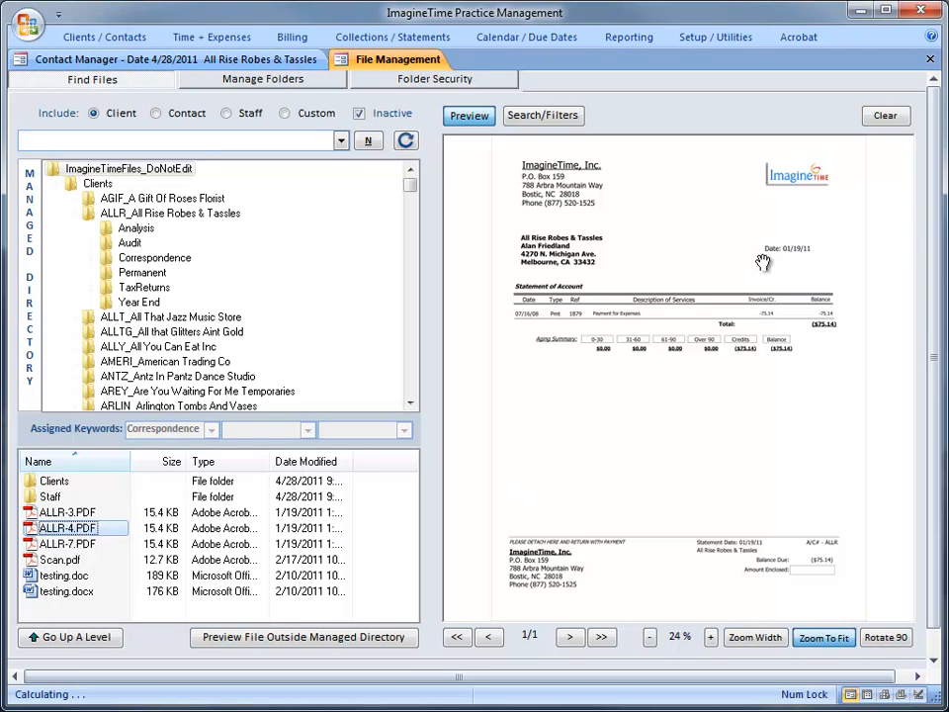
pyautogui.click(68, 511)
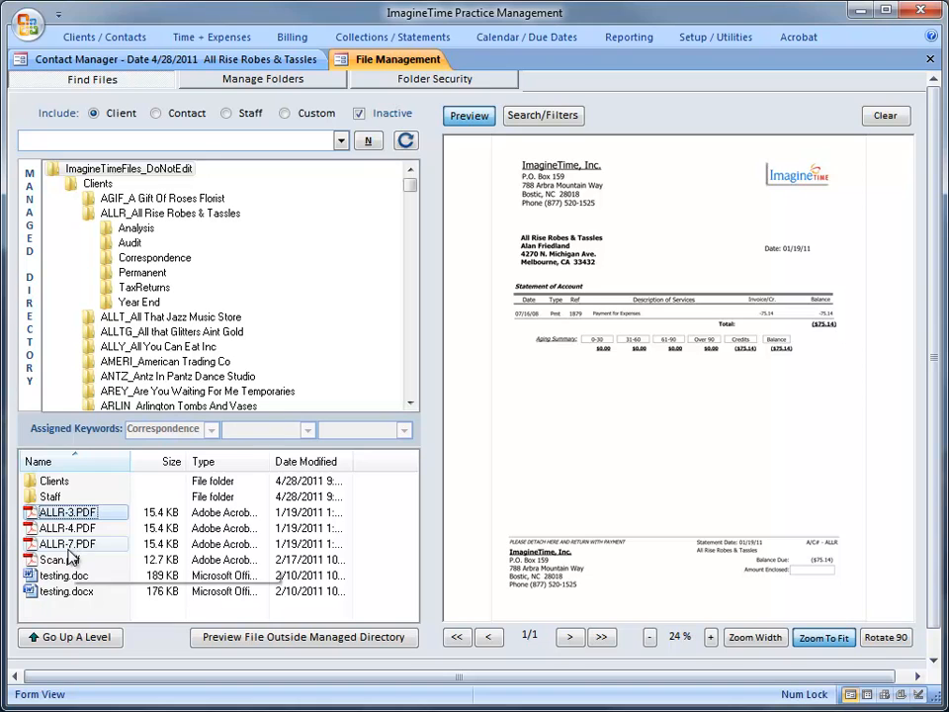
# Preview ALLR-7.PDF and testing.doc from the root folder, viewing the Word document down to its end.
pyautogui.click(55, 544)
pyautogui.click(40, 574)
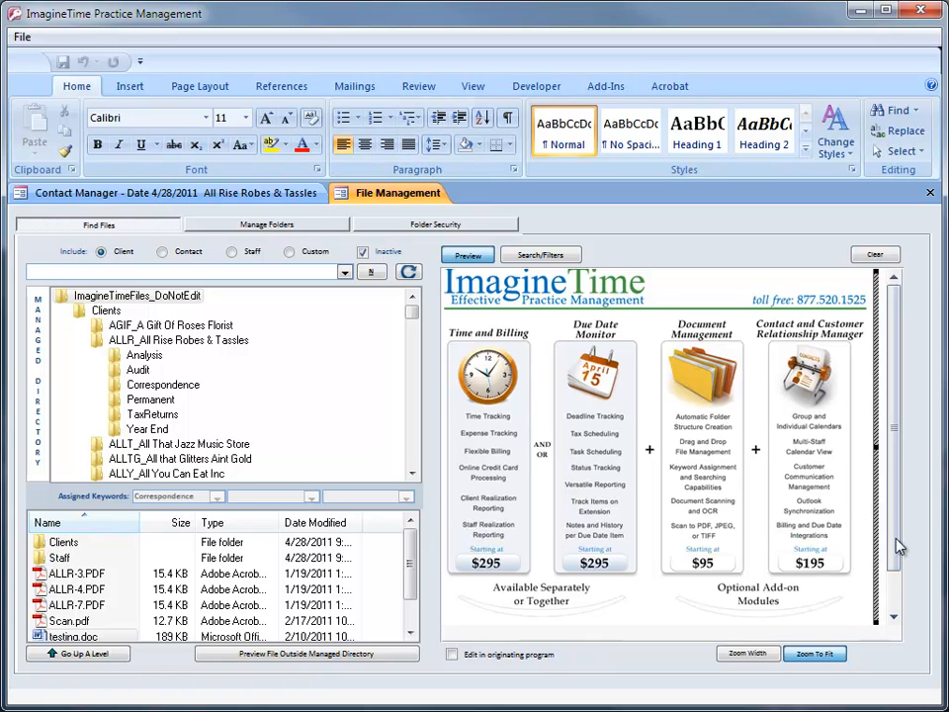
pyautogui.click(894, 615)
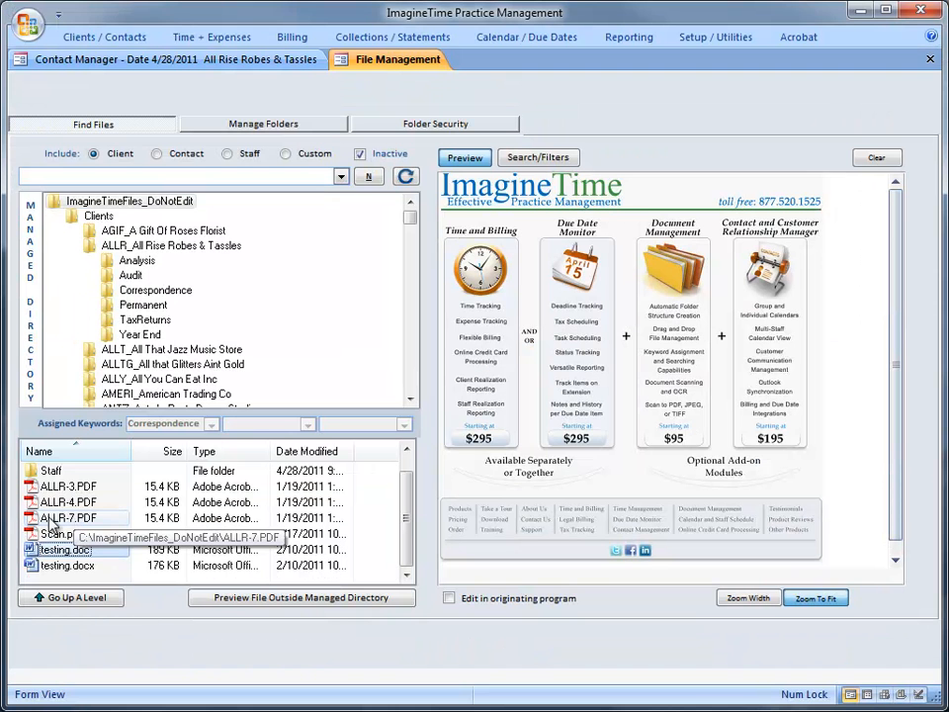
# Open ALLR-3.PDF from the file list in Adobe Acrobat, view it and close it again.
pyautogui.click(61, 486)
pyautogui.click(59, 486)
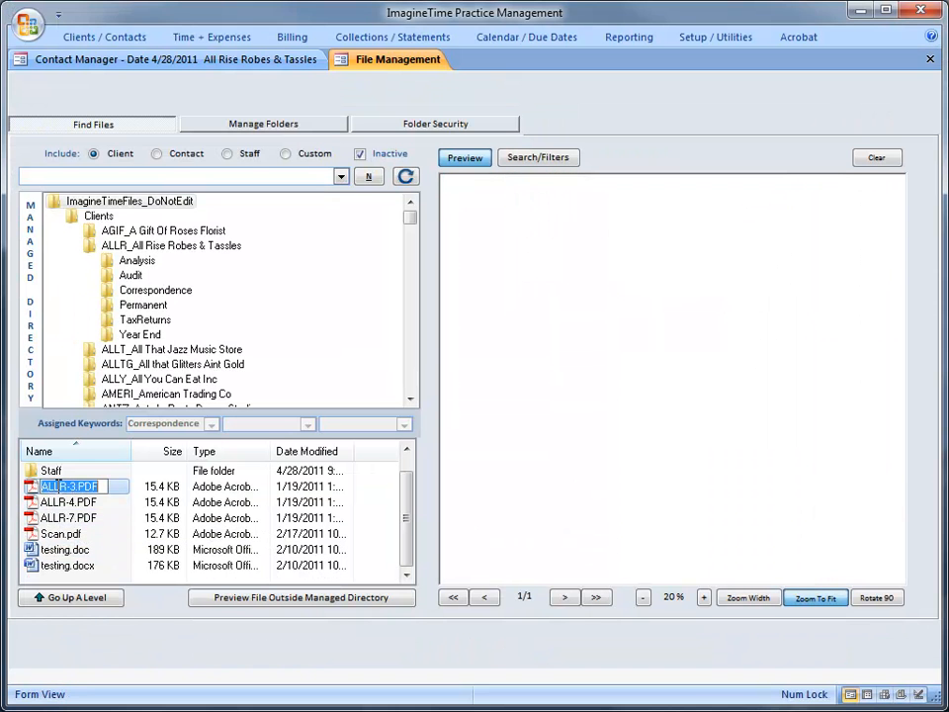
pyautogui.doubleClick(30, 487)
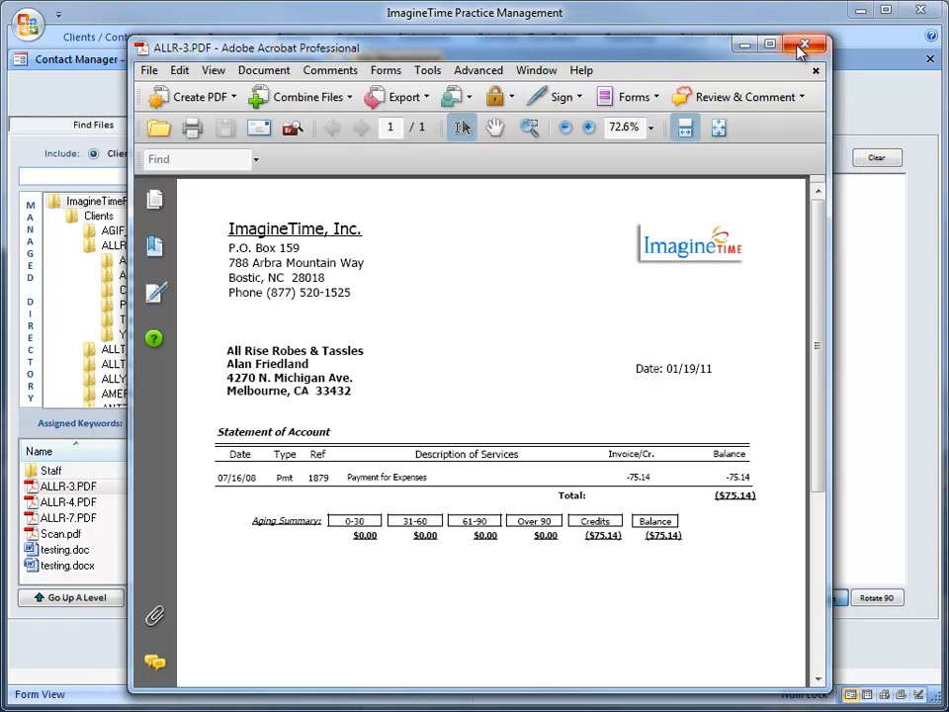
pyautogui.click(801, 47)
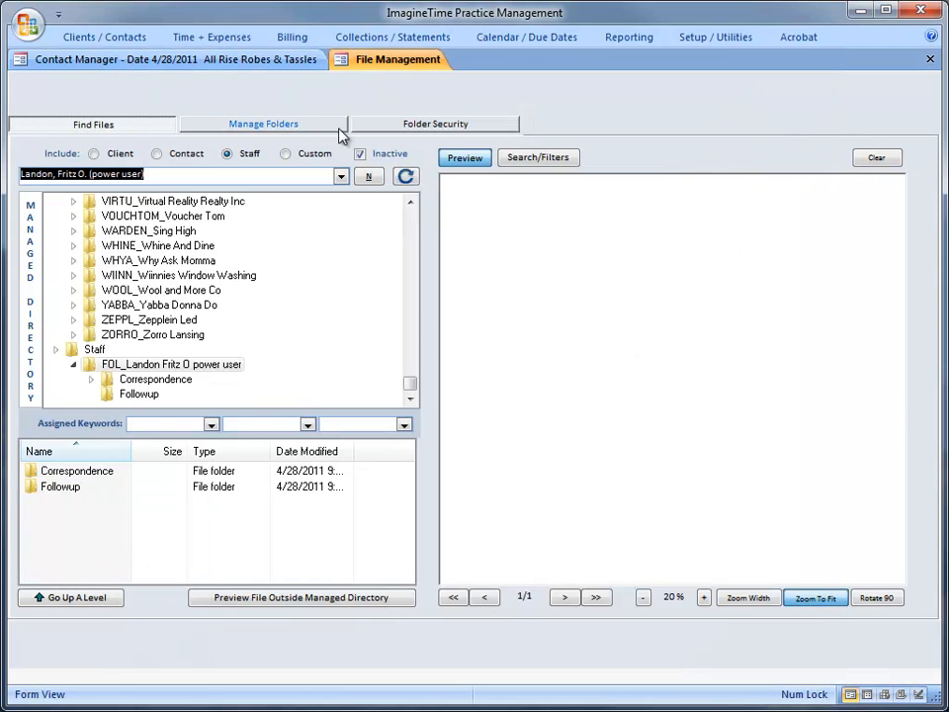
# Filter the managed directory by the keyword 2009 and show the power user's 2009 correspondence folder under Staff.
pyautogui.click(559, 159)
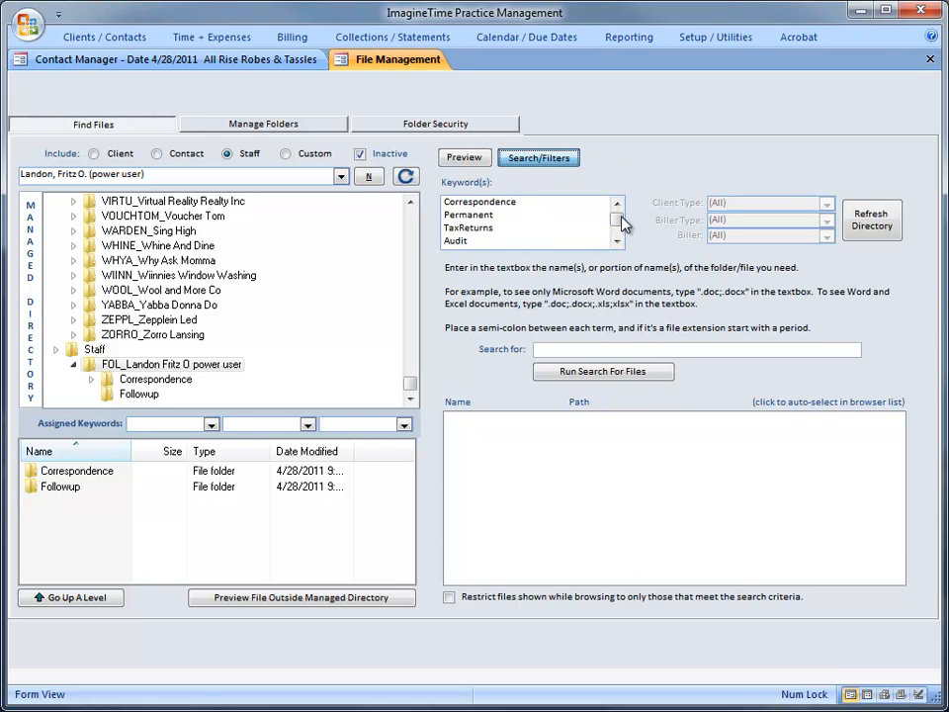
pyautogui.moveTo(621, 218); pyautogui.dragTo(616, 228)
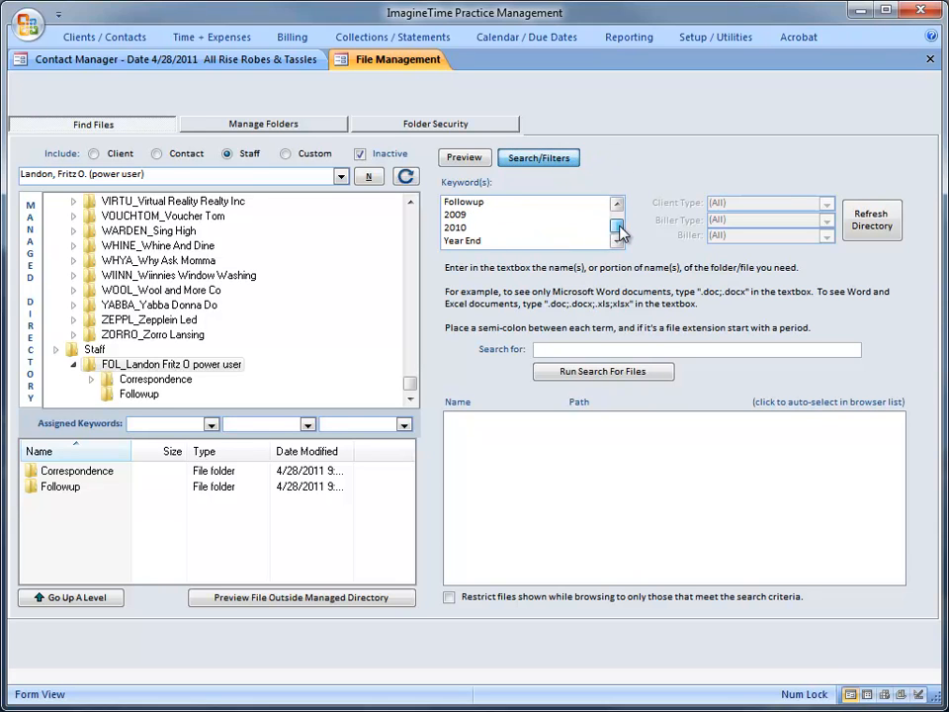
pyautogui.click(461, 215)
pyautogui.click(865, 219)
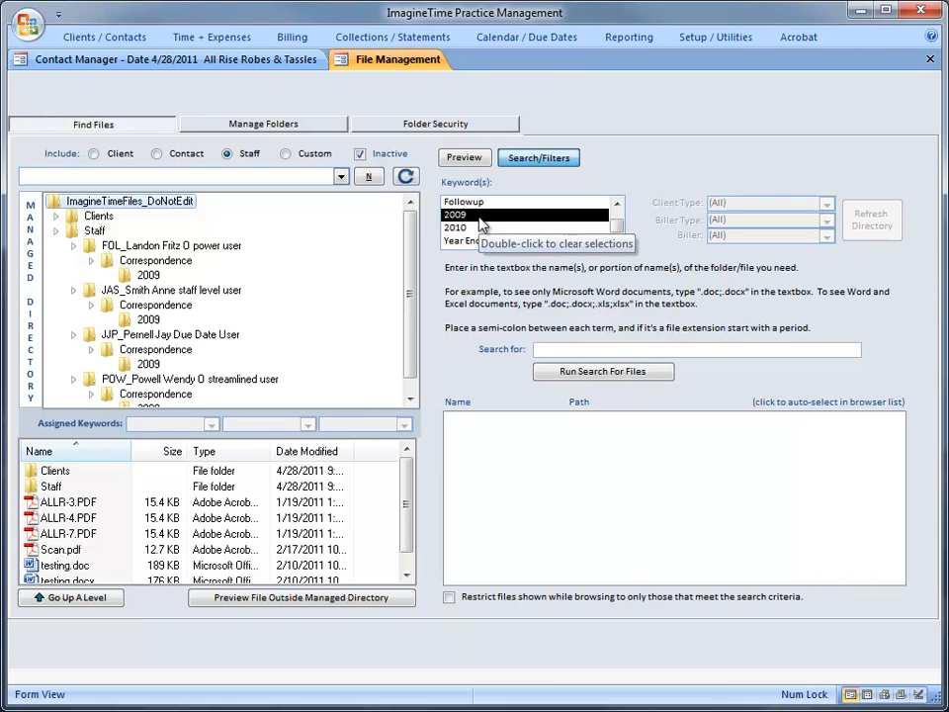
pyautogui.moveTo(413, 313); pyautogui.dragTo(414, 376)
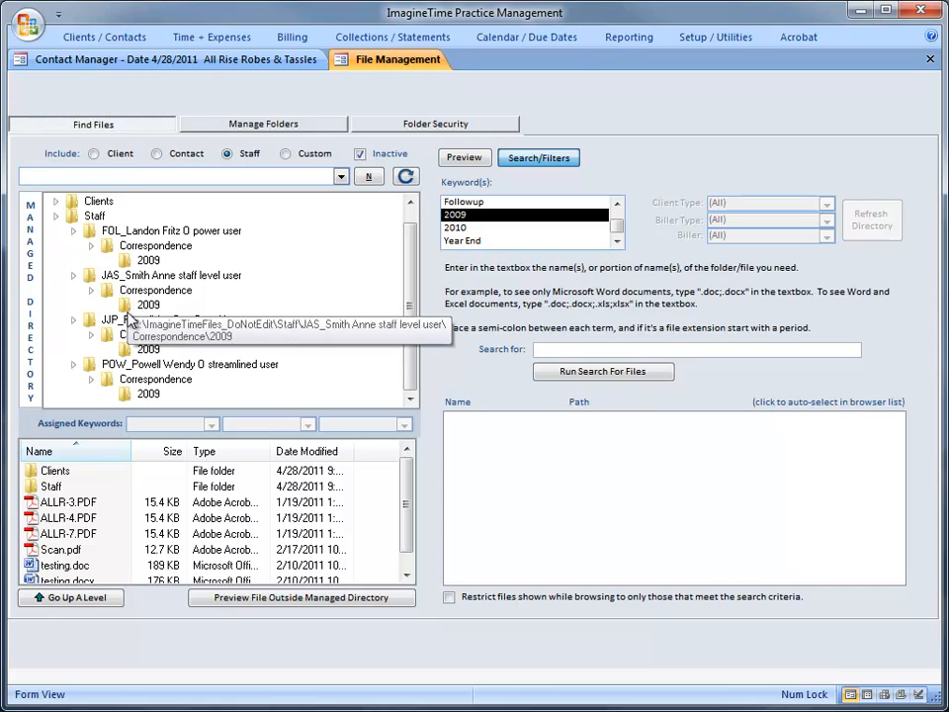
pyautogui.click(148, 260)
# Search for files containing "test" and show the DMTest2_DMTest2 folder and testing.doc from the results.
pyautogui.click(569, 348)
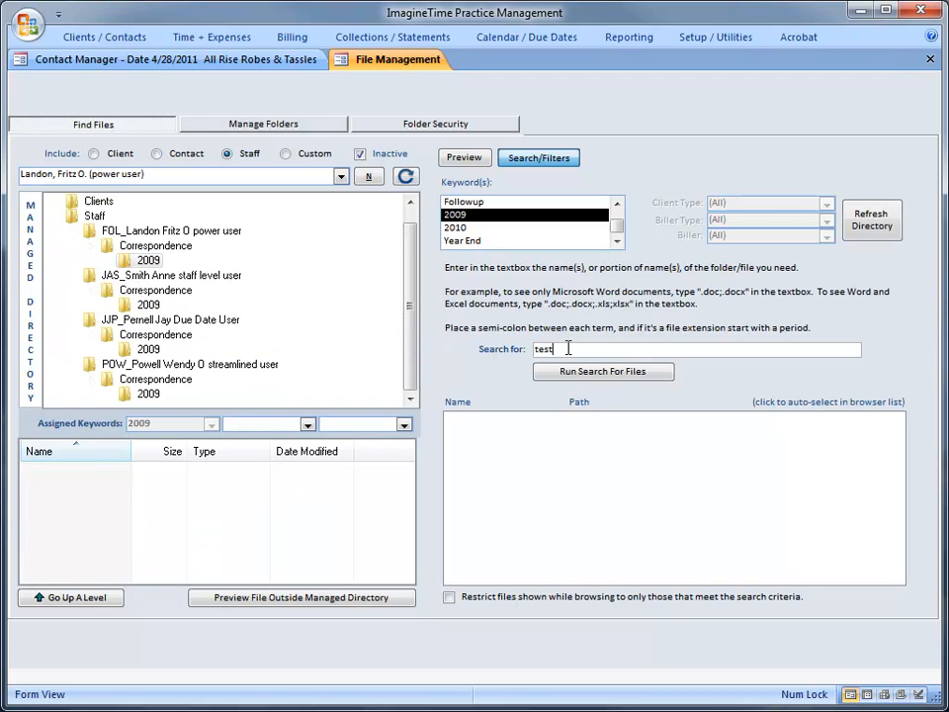
pyautogui.click(569, 371)
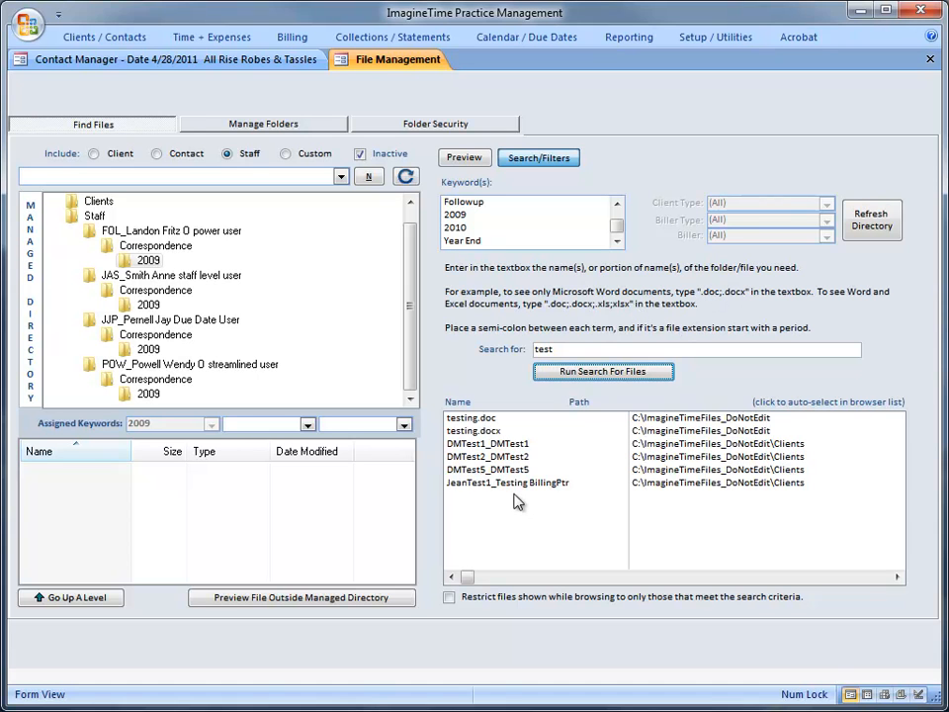
pyautogui.click(471, 458)
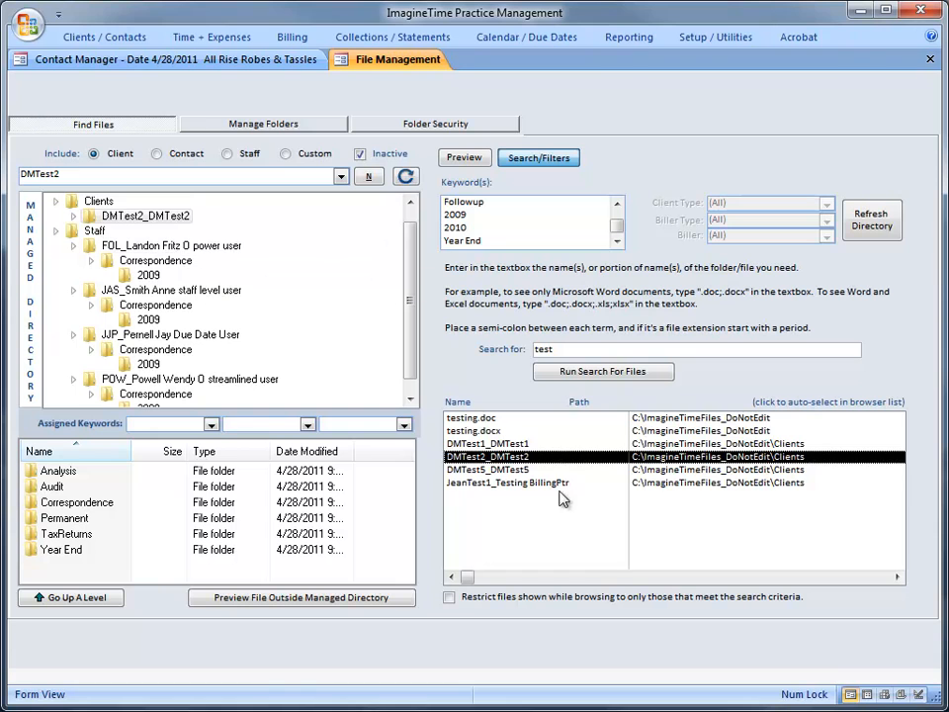
pyautogui.click(457, 417)
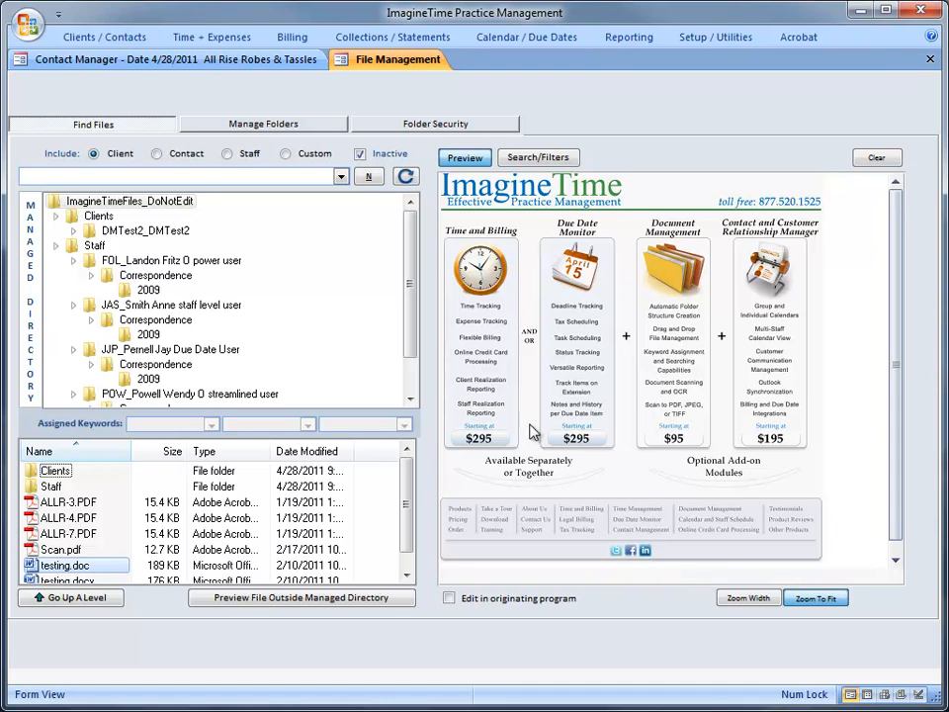
# Preview ALLR-3.PDF zoomed to 50%, and look at the file selection for previewing outside the managed directory without choosing a file.
pyautogui.click(43, 506)
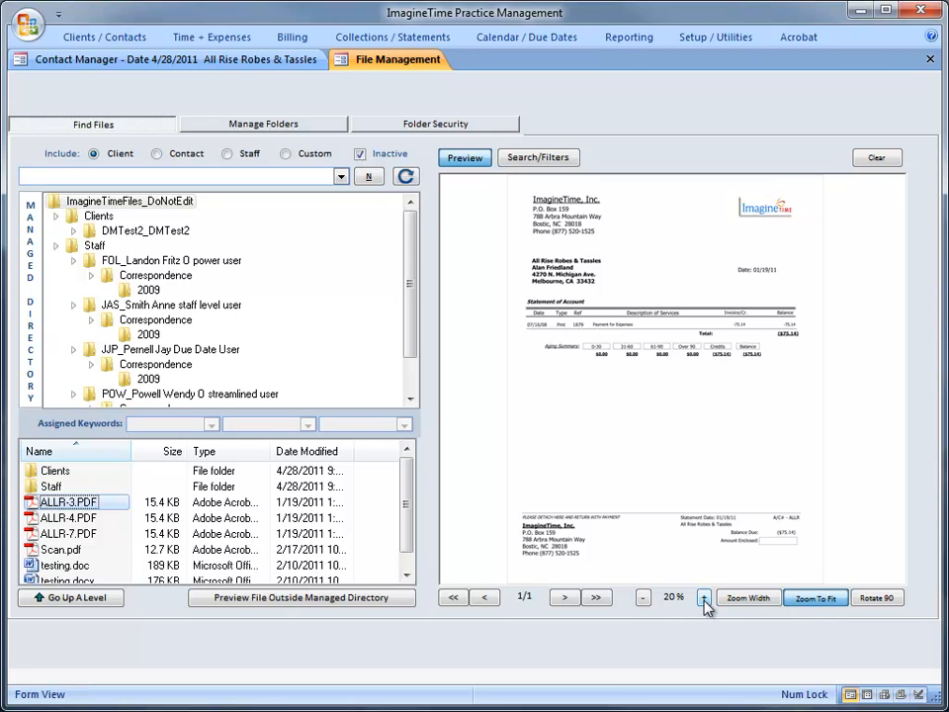
pyautogui.click(703, 597)
pyautogui.click(705, 599)
pyautogui.click(704, 598)
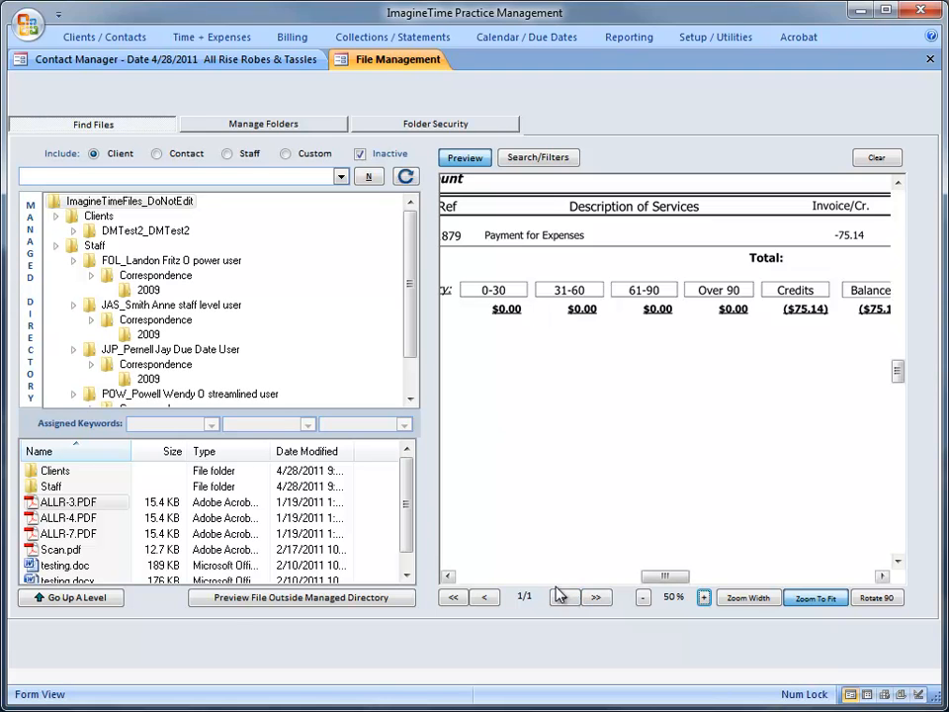
pyautogui.click(226, 609)
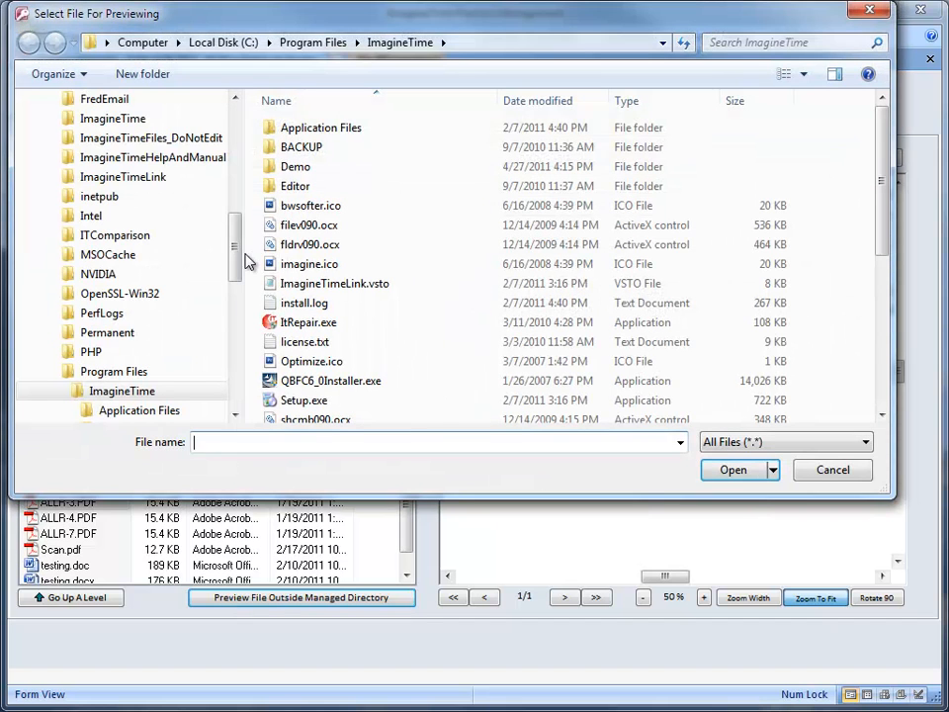
pyautogui.click(808, 470)
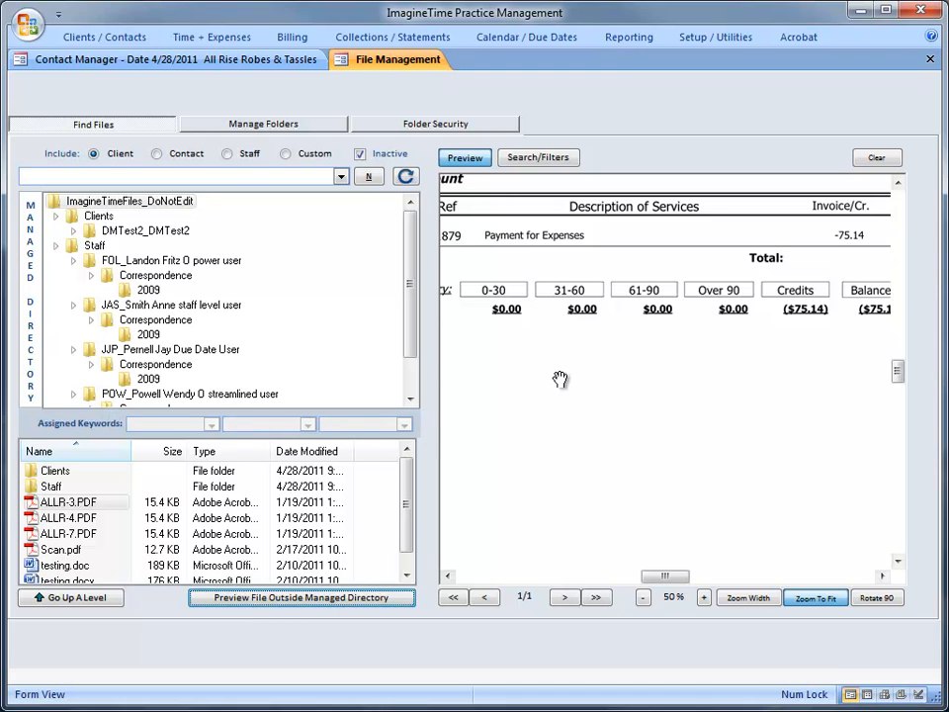
# Link the desktop folder ImagineTimeForUpsizing into the power user's staff folder and find the link among that folder's files.
pyautogui.click(277, 125)
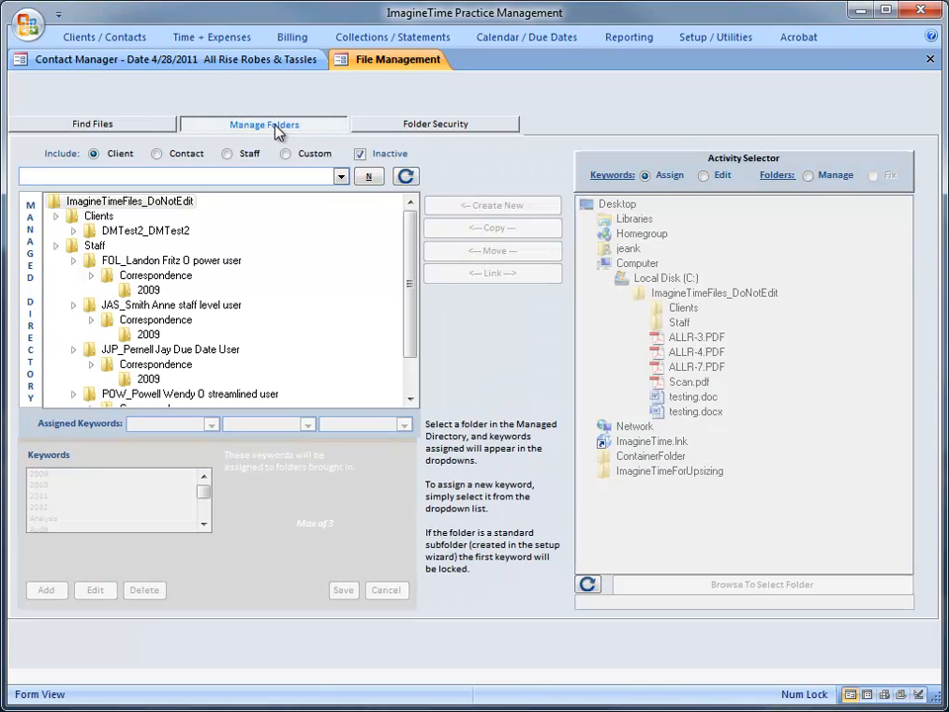
pyautogui.click(808, 176)
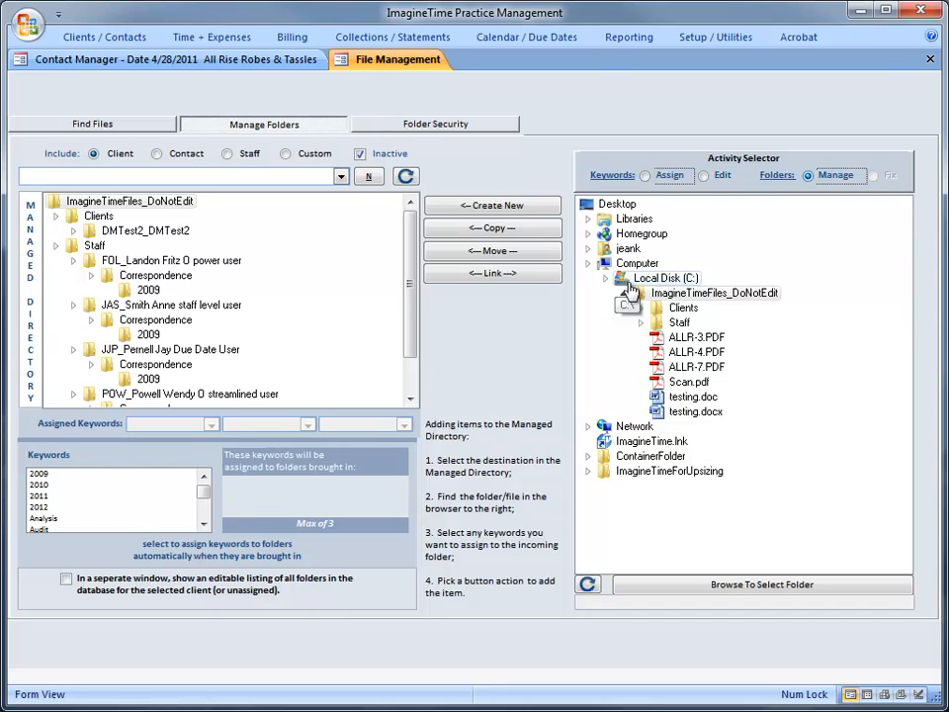
pyautogui.click(156, 265)
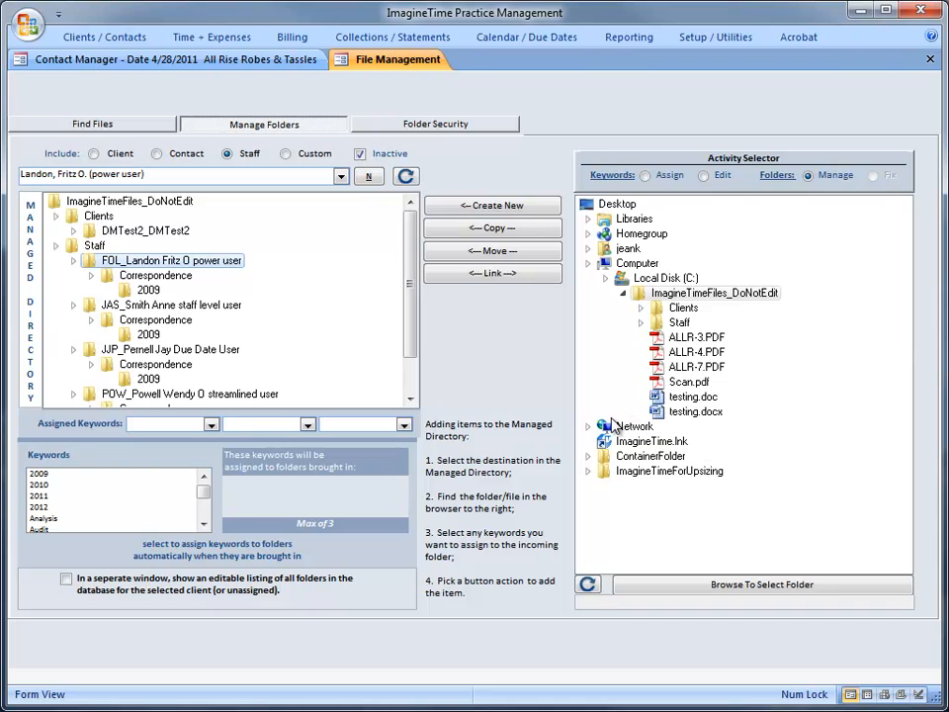
pyautogui.doubleClick(607, 477)
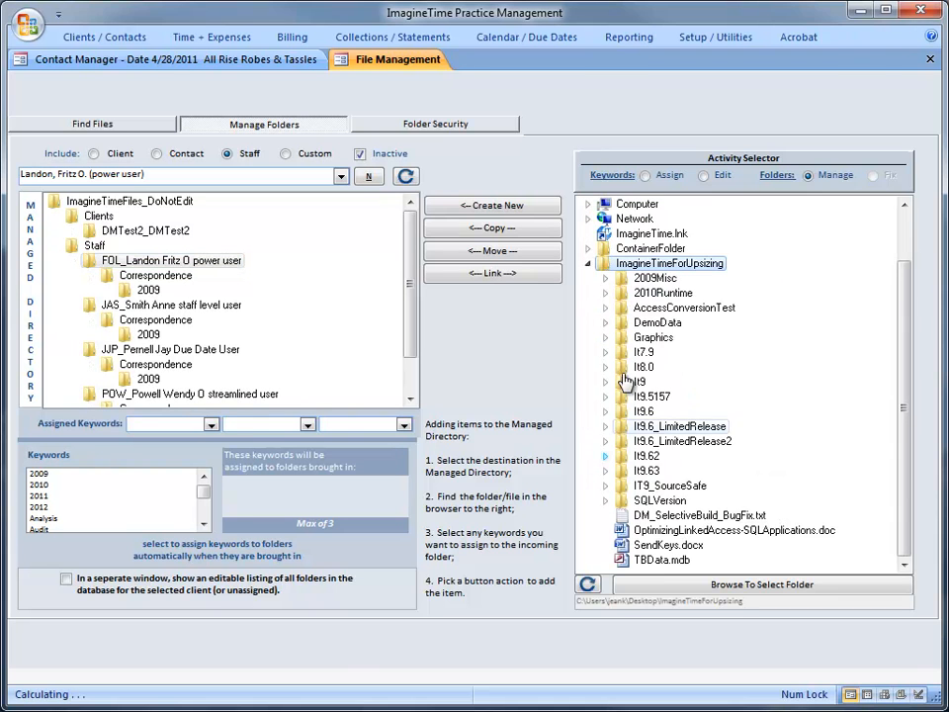
pyautogui.click(515, 280)
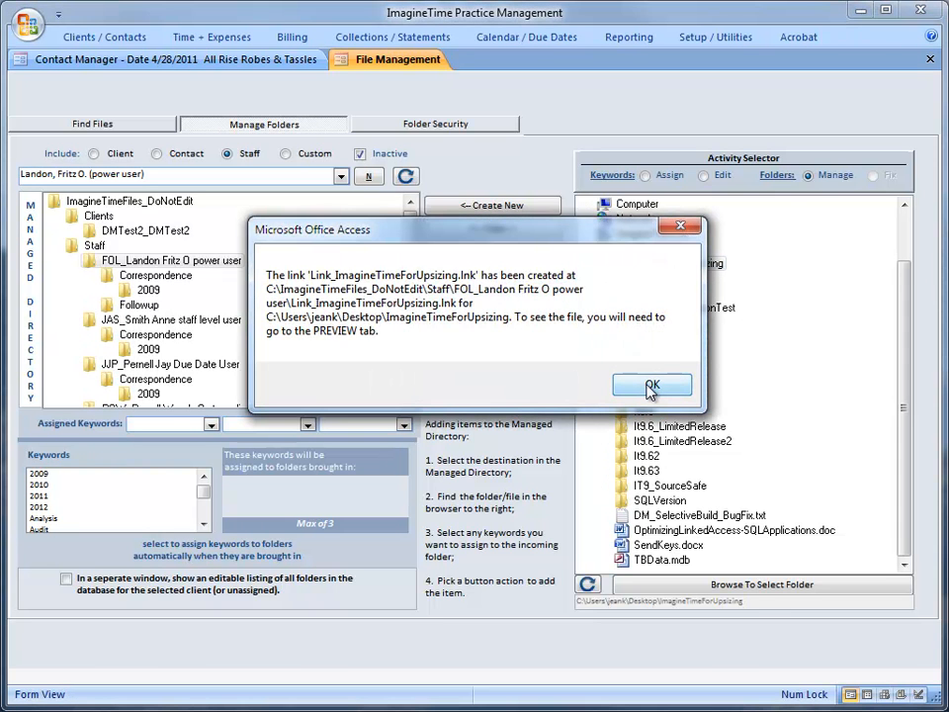
pyautogui.click(650, 386)
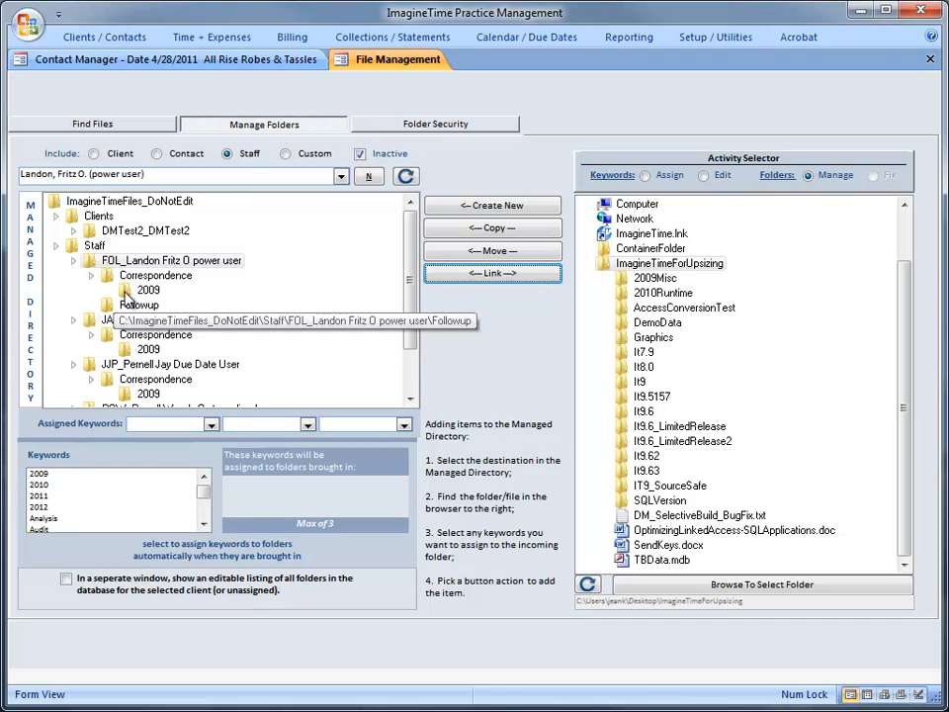
pyautogui.click(123, 131)
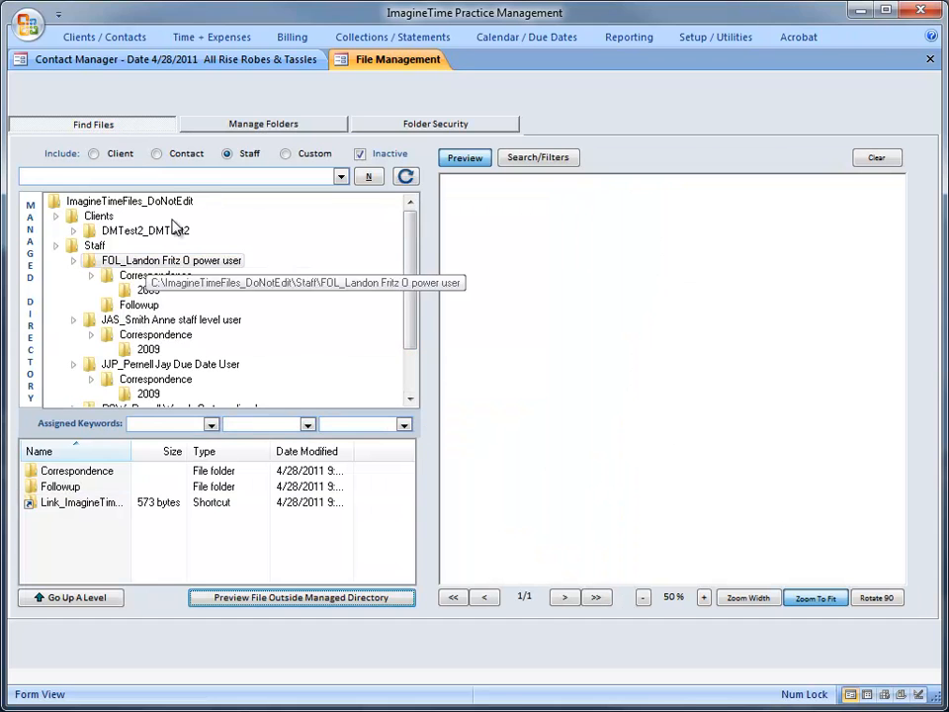
pyautogui.click(64, 505)
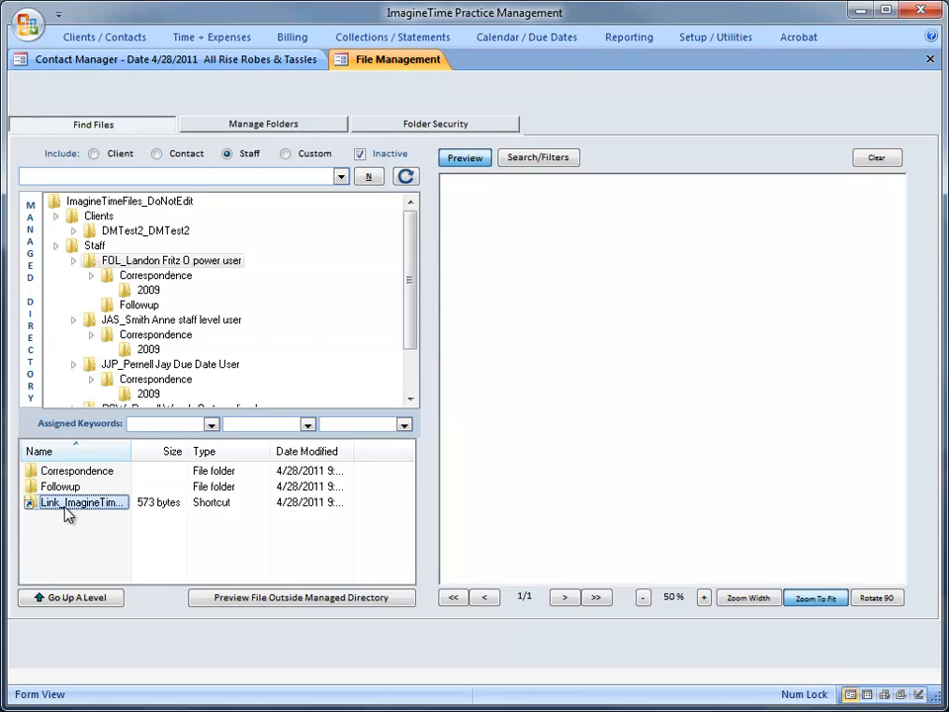
# Create a folder named Test inside the power user's Followup folder and assign it the keyword Testing1.
pyautogui.click(255, 130)
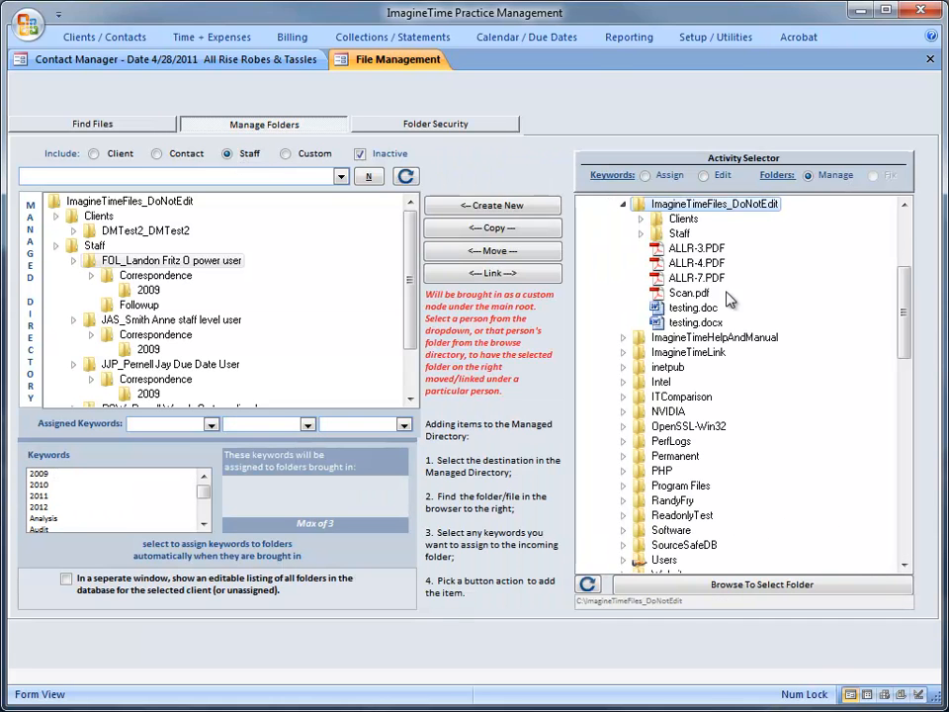
pyautogui.click(698, 280)
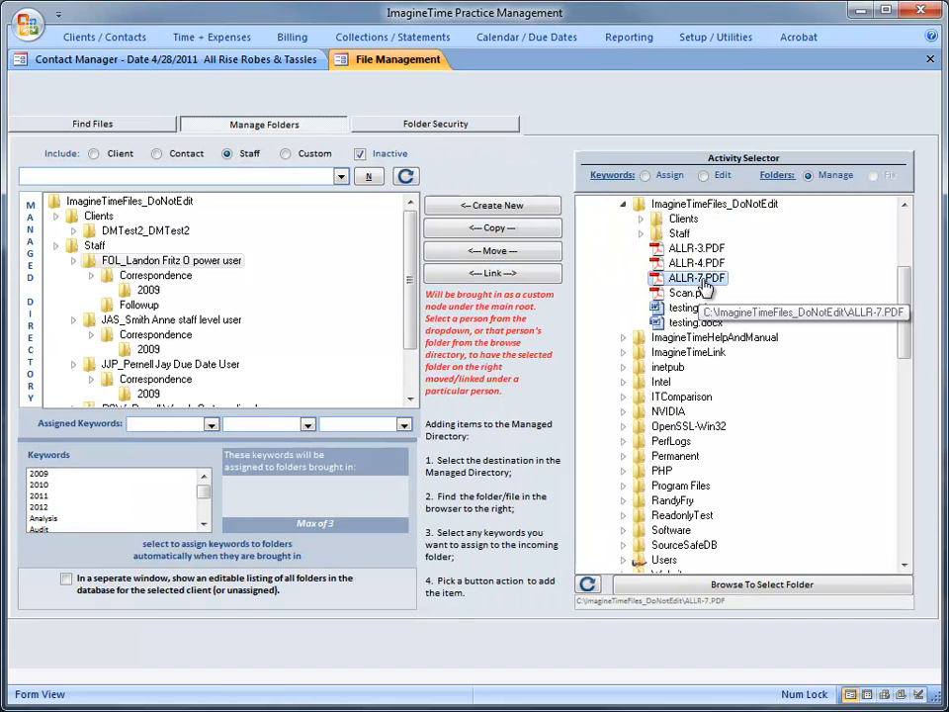
pyautogui.click(484, 205)
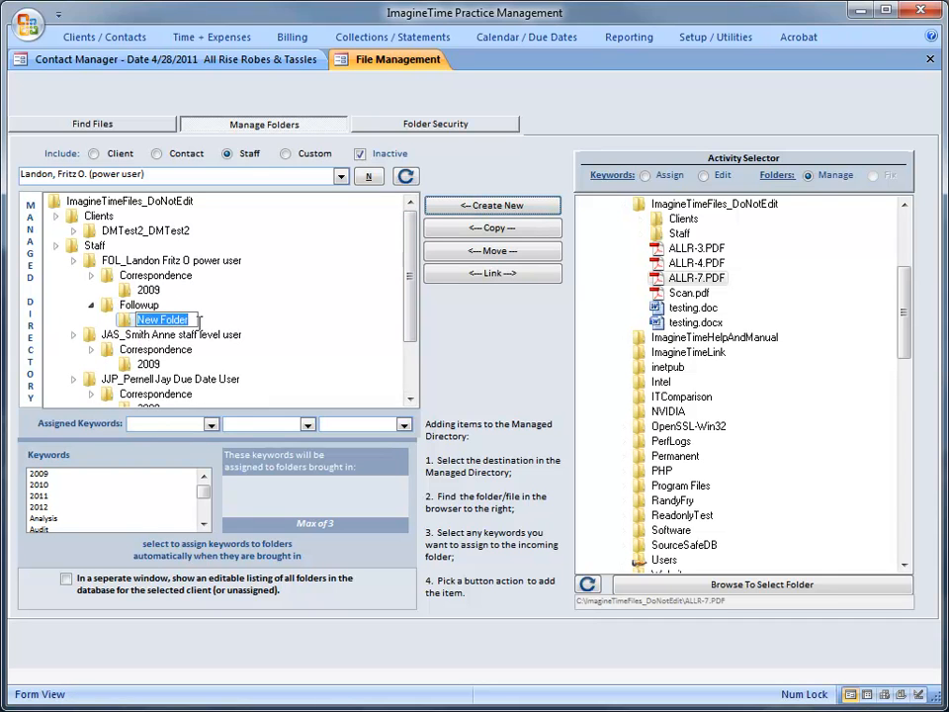
pyautogui.write('Test')
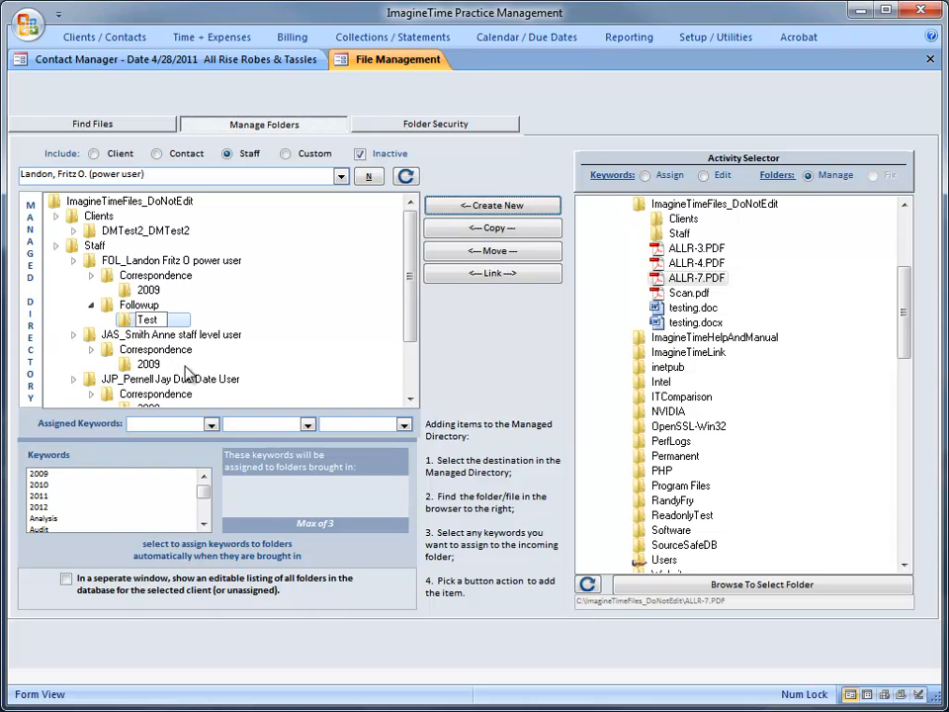
pyautogui.click(211, 422)
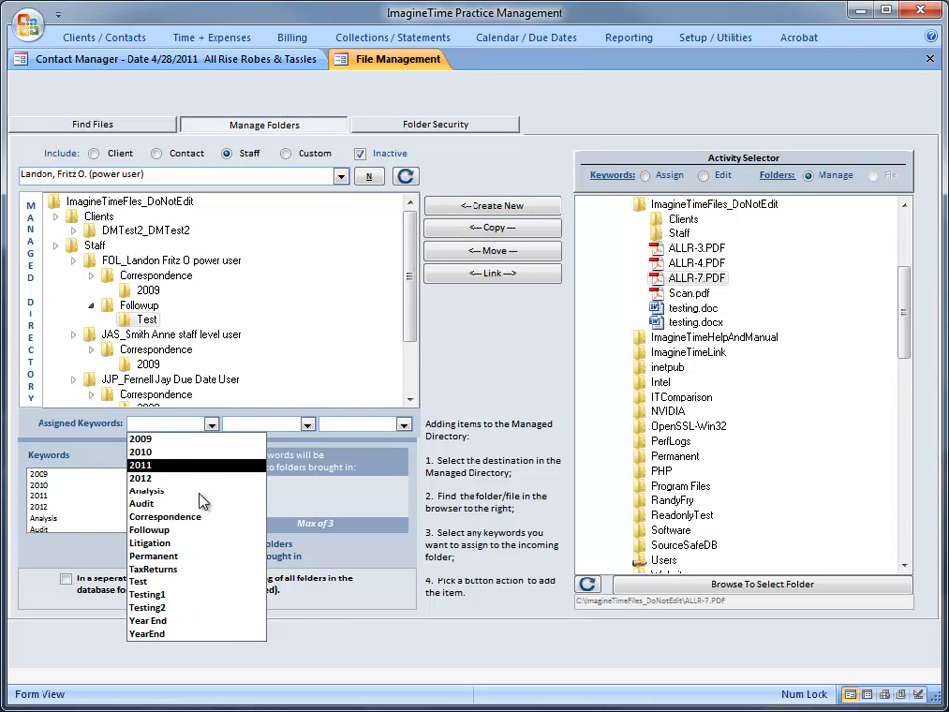
pyautogui.click(197, 596)
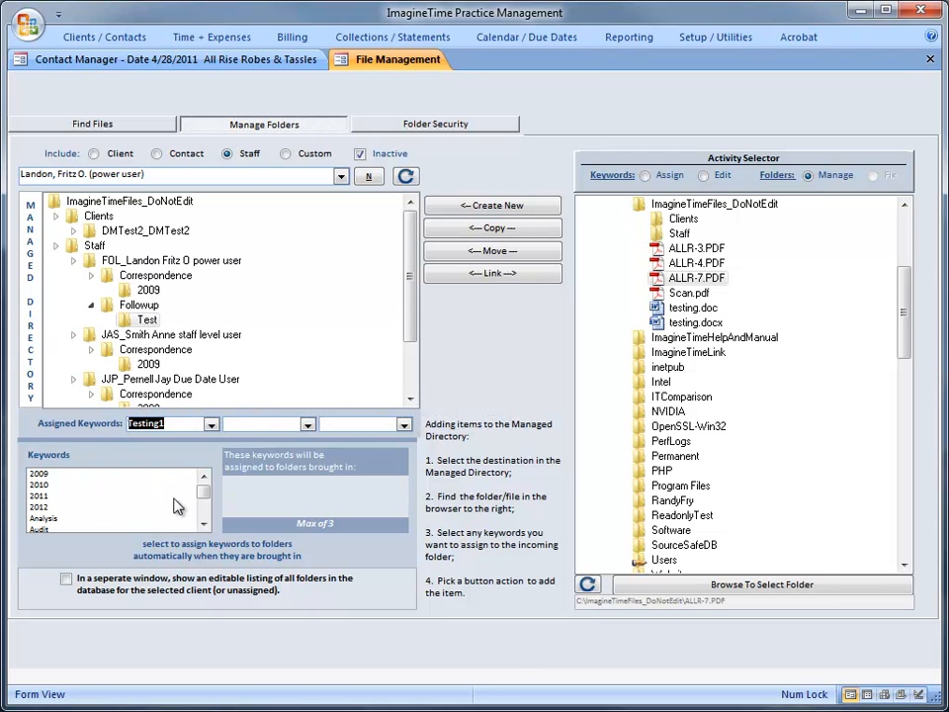
# Look at adding a new keyword without entering one, and assign Year End and Followup as the Test folder's second and third keywords.
pyautogui.click(707, 174)
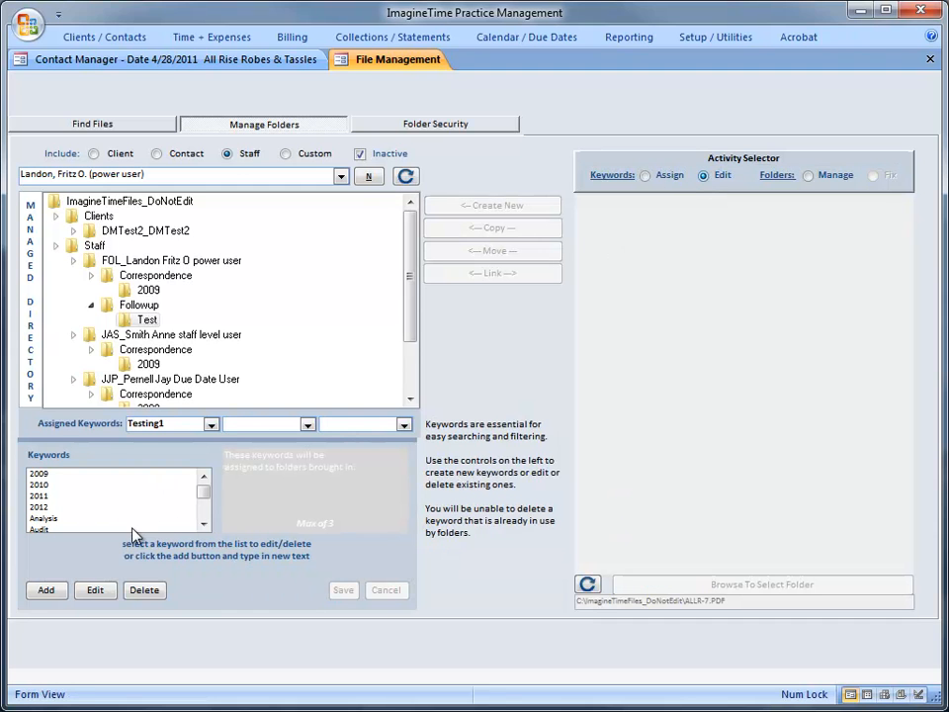
pyautogui.click(57, 590)
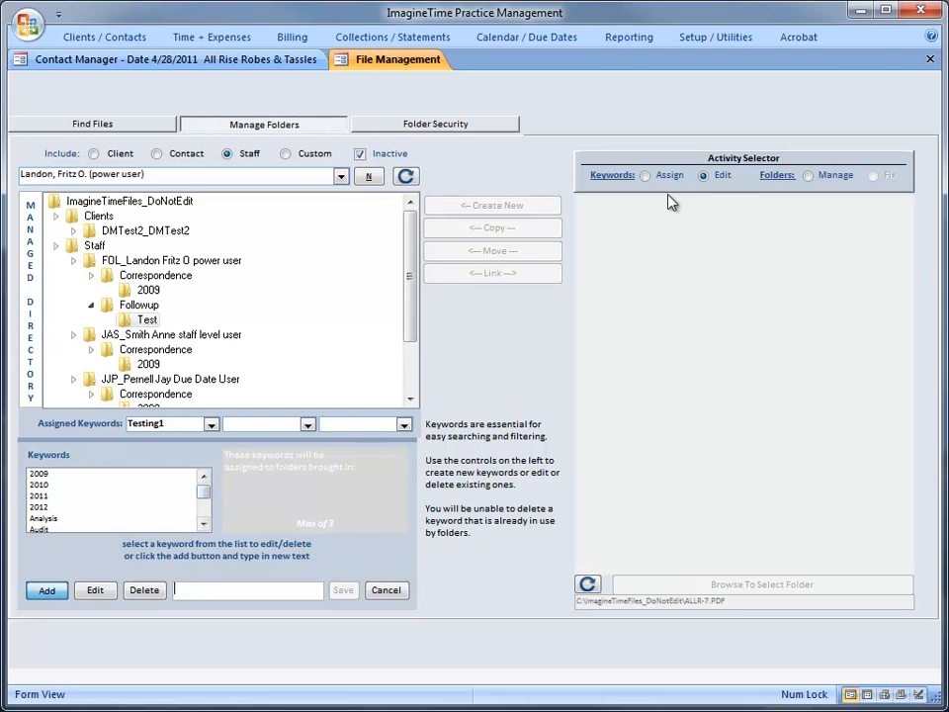
pyautogui.click(648, 177)
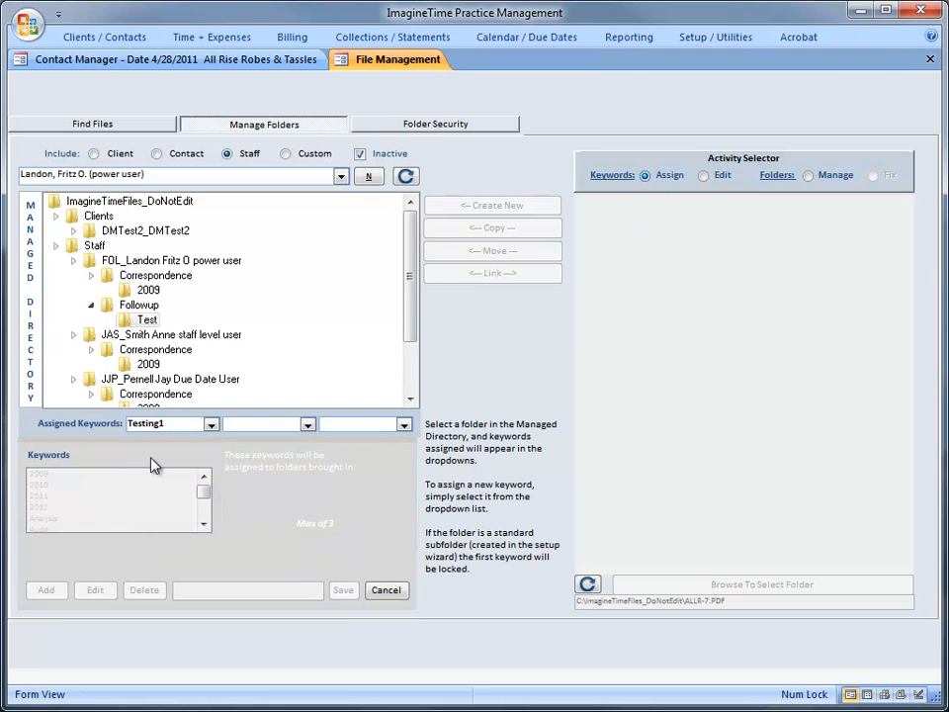
pyautogui.click(307, 423)
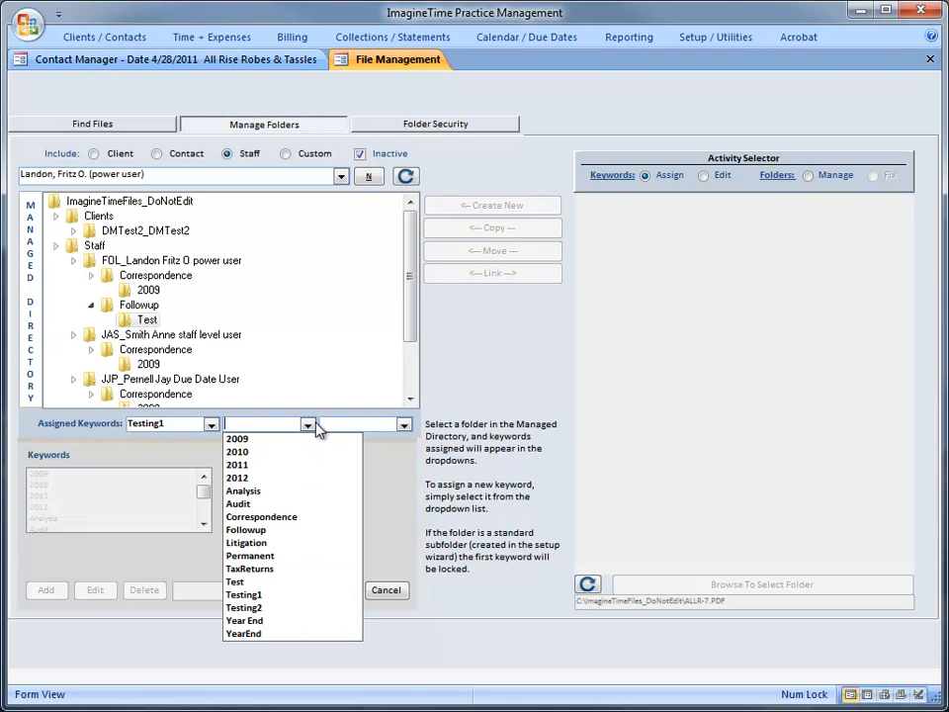
pyautogui.click(277, 621)
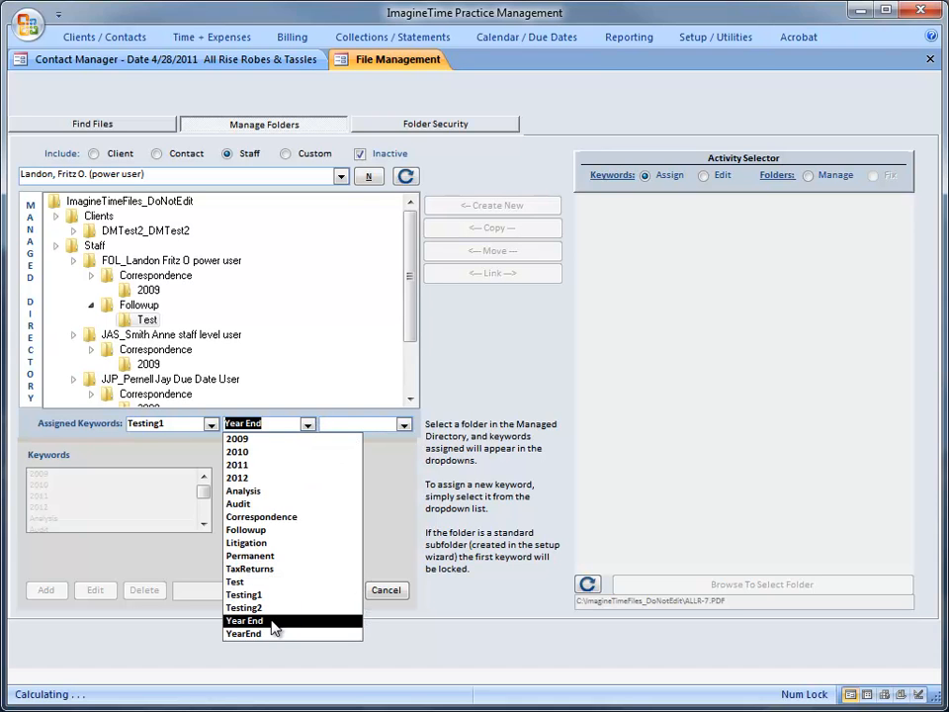
pyautogui.click(403, 424)
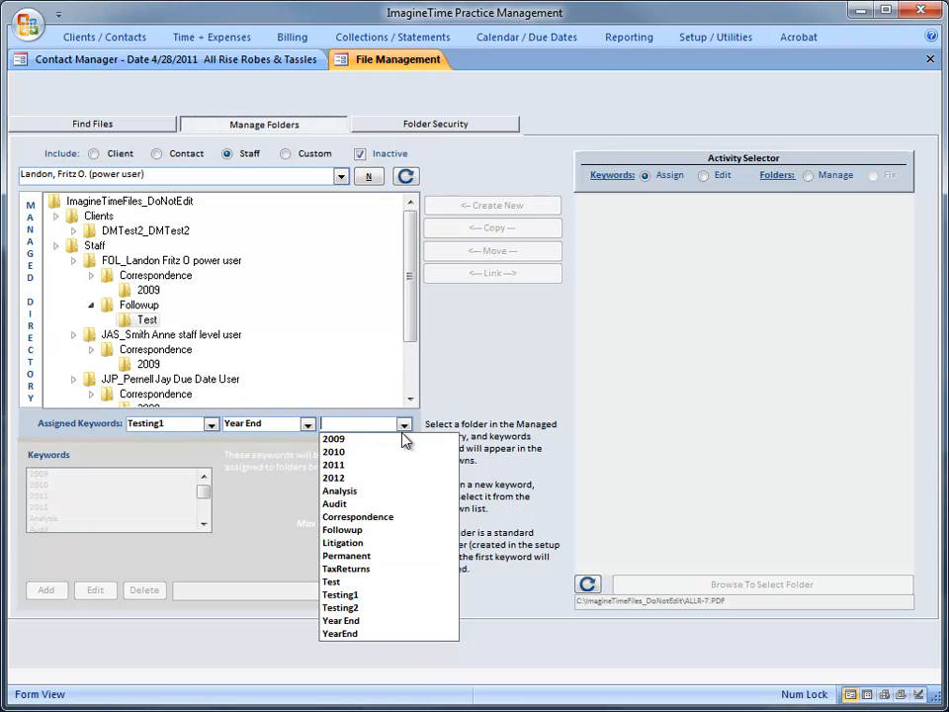
pyautogui.click(377, 533)
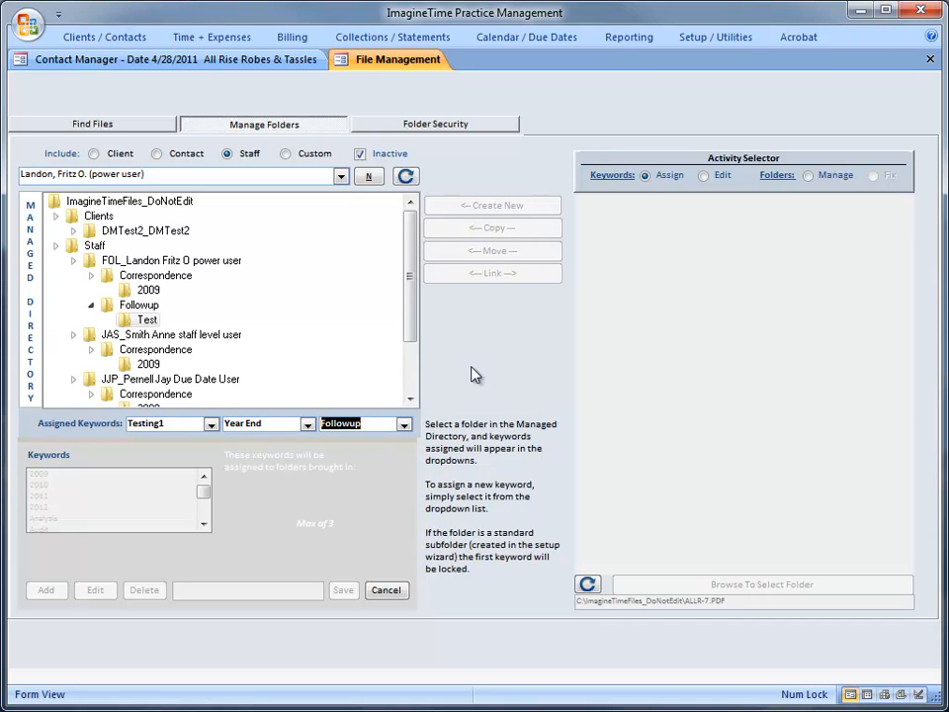
# Remove the Staff level's Folder Security access and its permissions to create and delete folders/files, and save the program security settings.
pyautogui.click(439, 124)
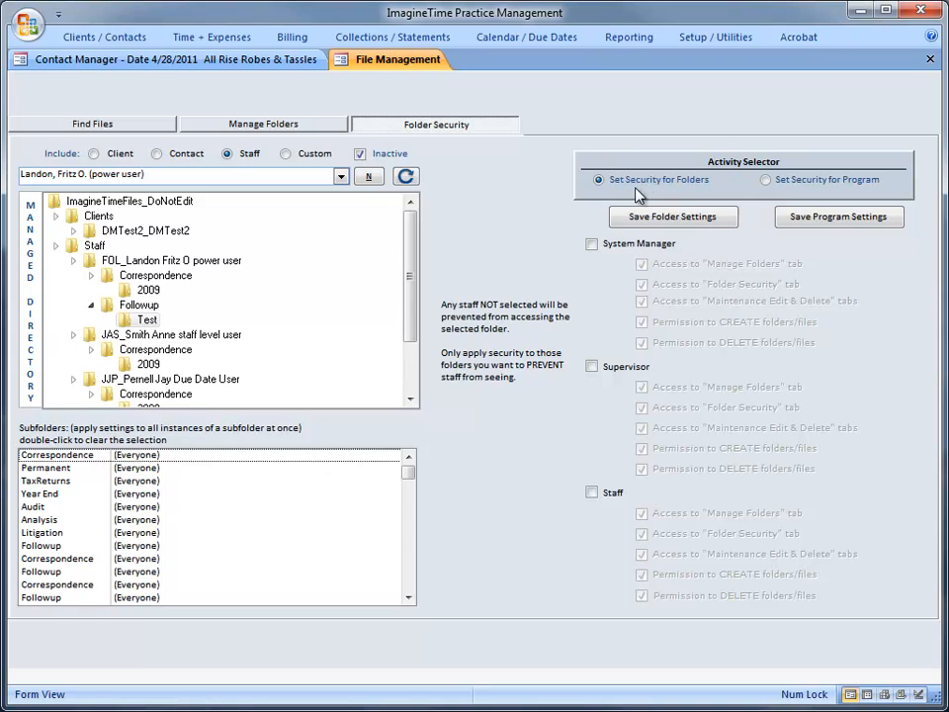
pyautogui.click(780, 184)
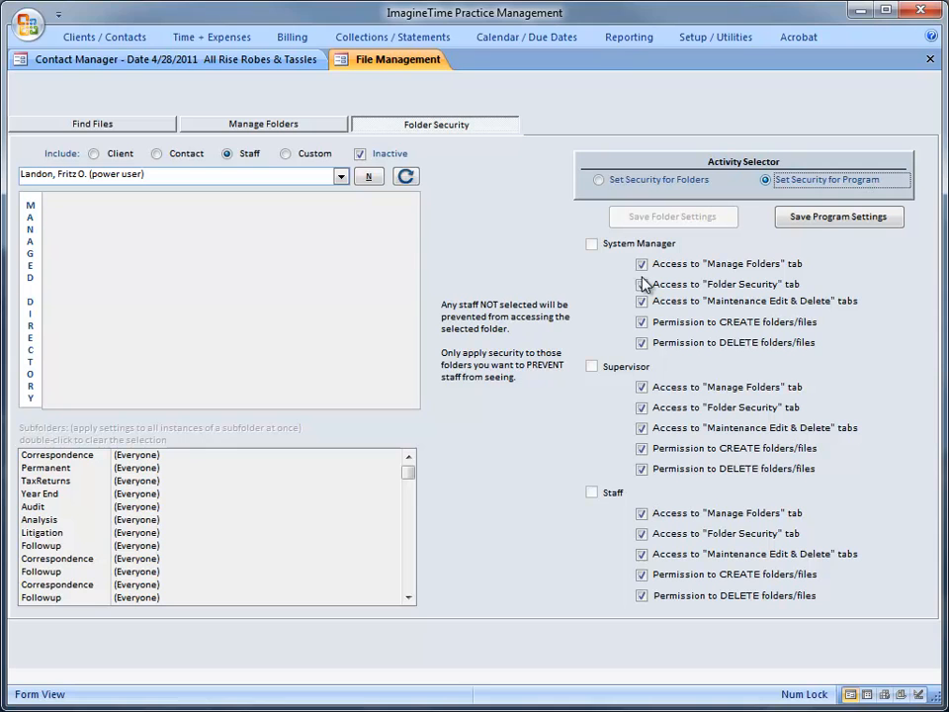
pyautogui.click(644, 534)
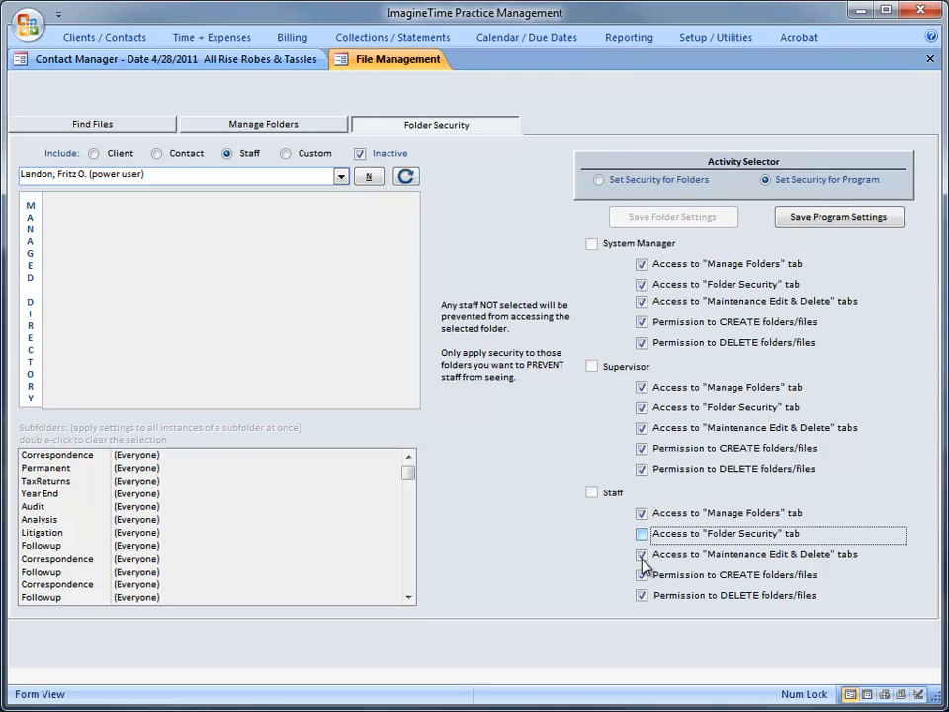
pyautogui.click(641, 575)
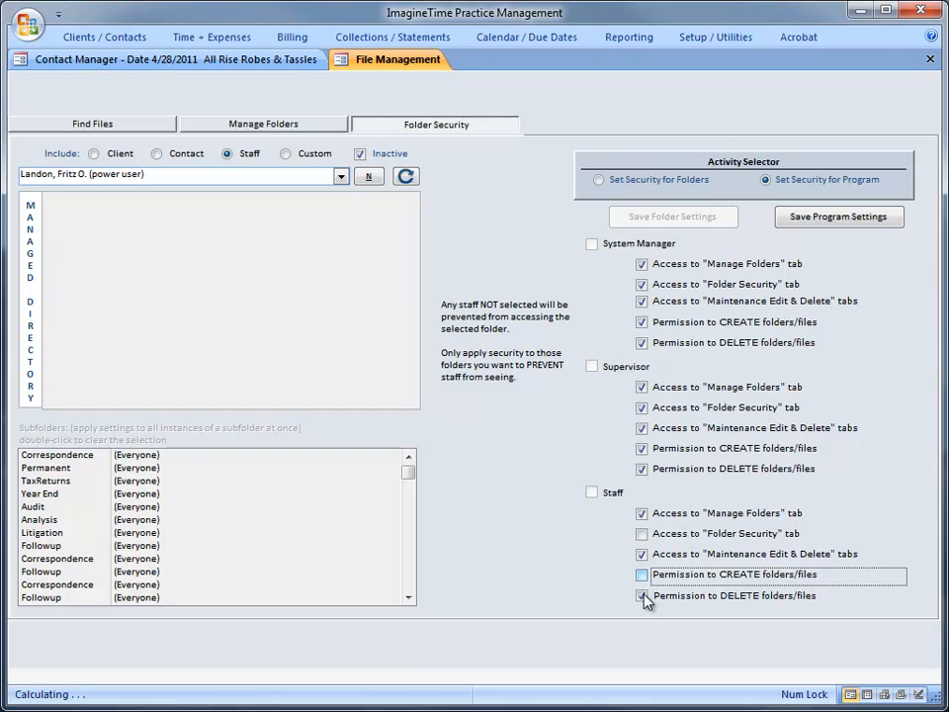
pyautogui.click(641, 596)
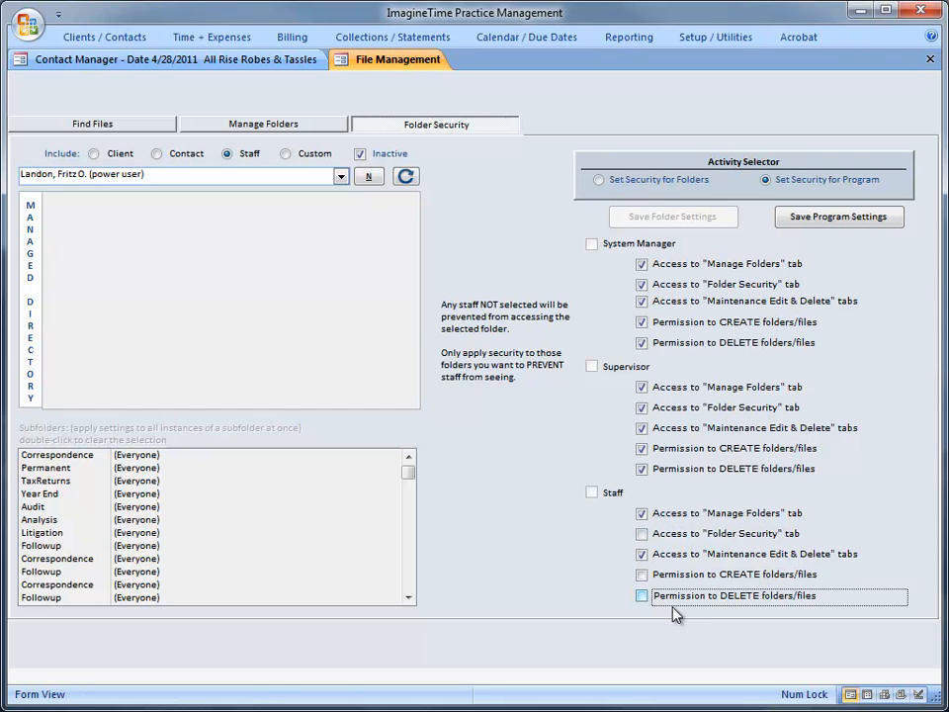
pyautogui.click(830, 220)
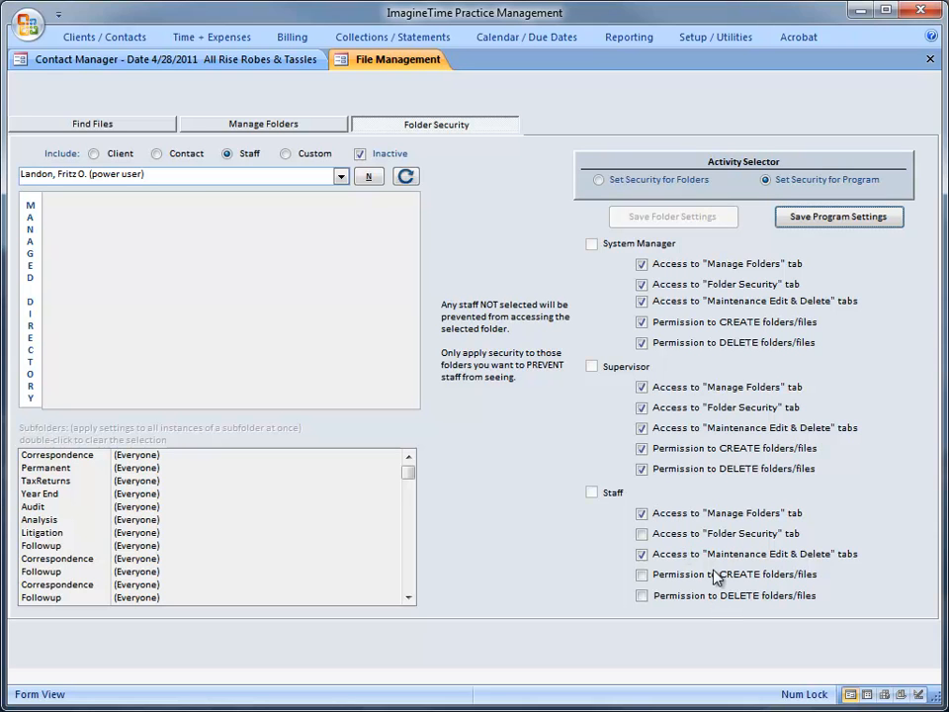
# Restrict the second listed Correspondence subfolder to System Manager and Supervisor, save the folder settings and clear the subfolder selection.
pyautogui.click(598, 179)
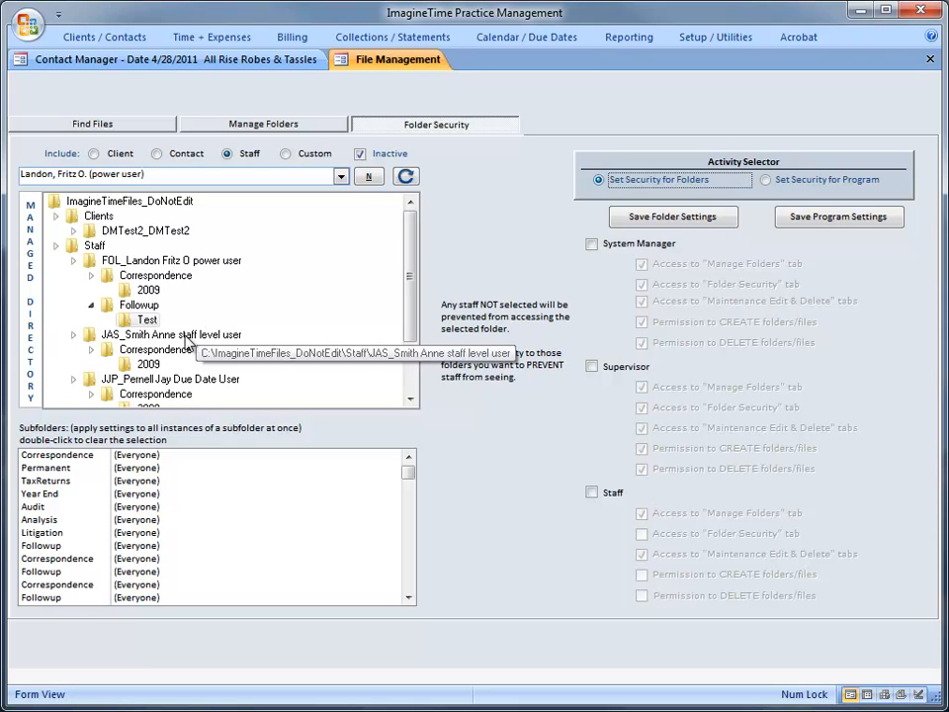
pyautogui.click(69, 469)
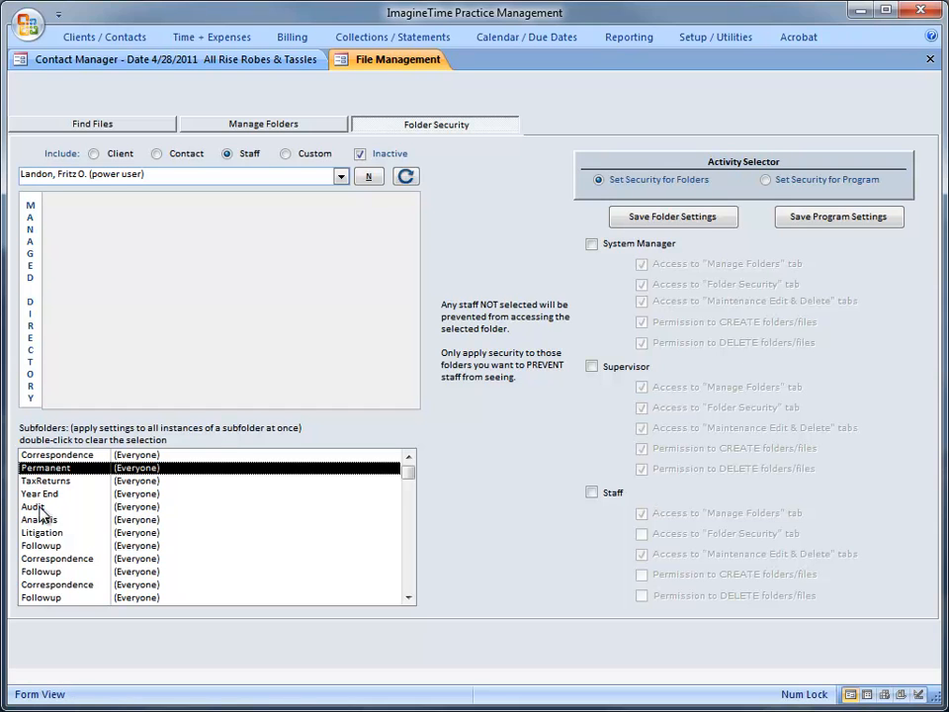
pyautogui.click(70, 560)
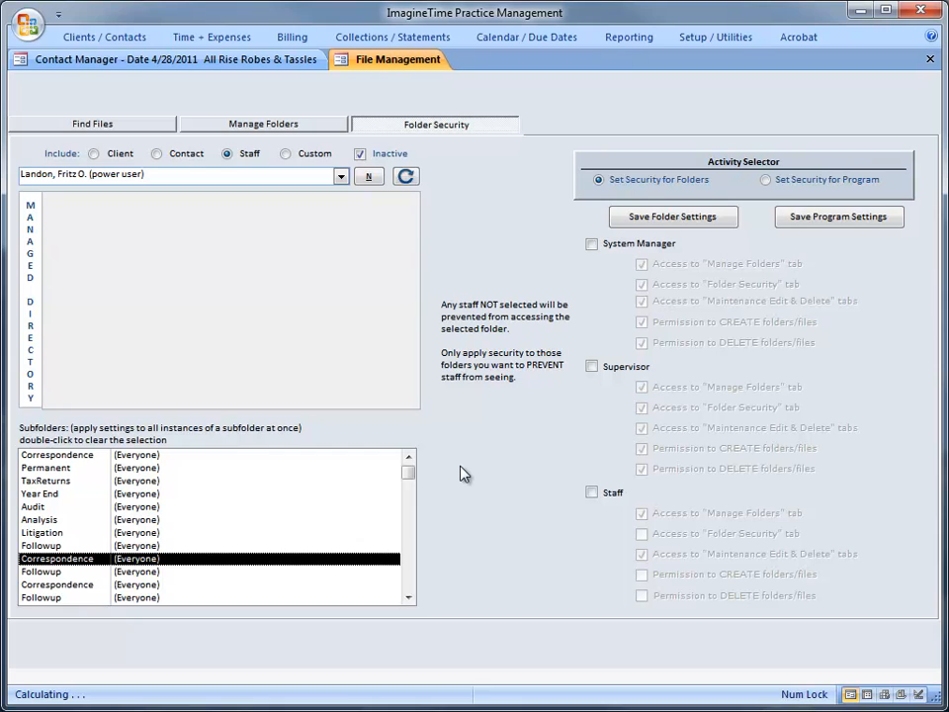
pyautogui.click(593, 245)
pyautogui.click(592, 368)
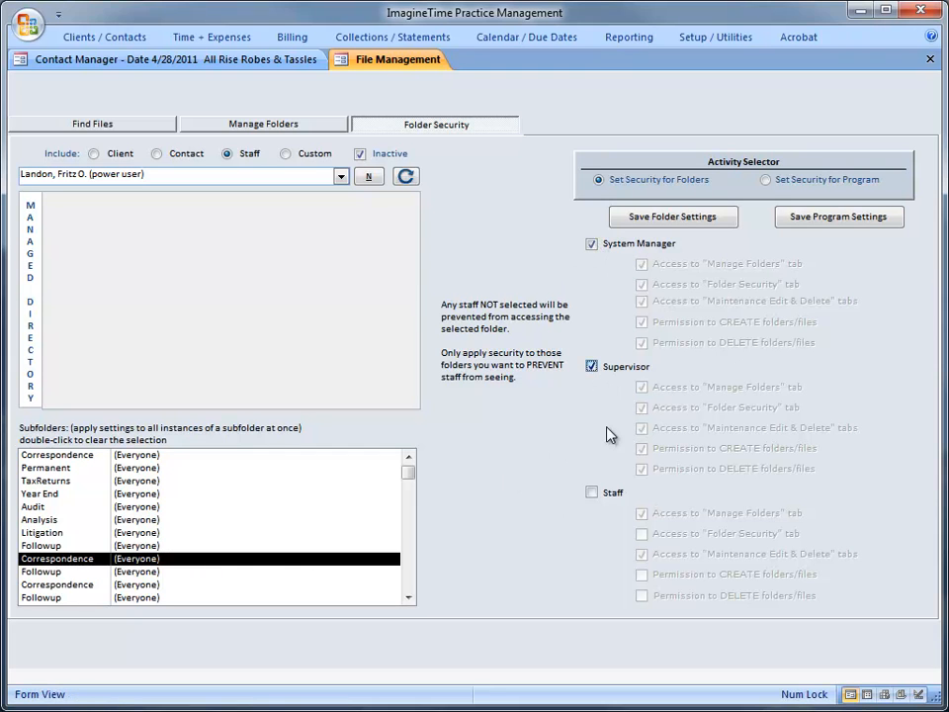
pyautogui.click(662, 223)
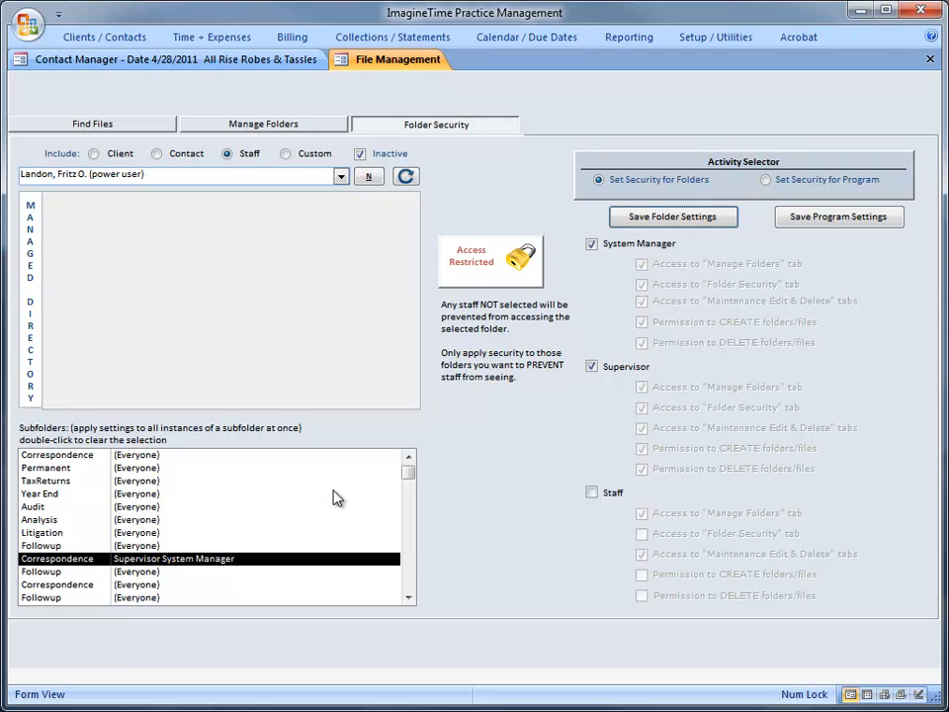
pyautogui.doubleClick(188, 560)
pyautogui.moveTo(410, 277); pyautogui.dragTo(420, 247)
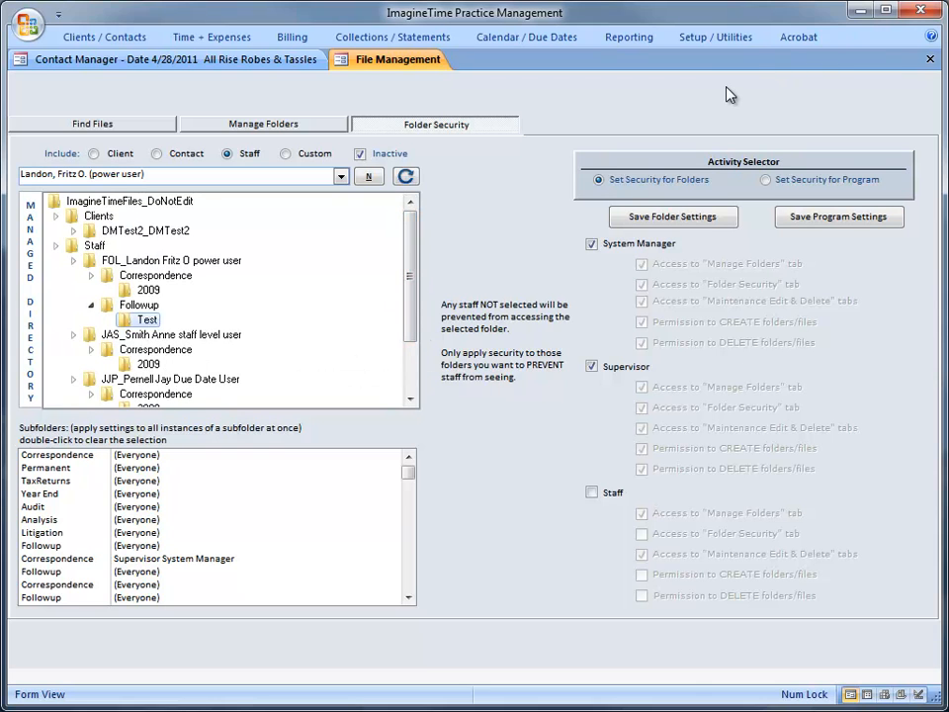
# Close File Management and open the Folder Utilities of document management.
pyautogui.click(929, 59)
pyautogui.click(96, 38)
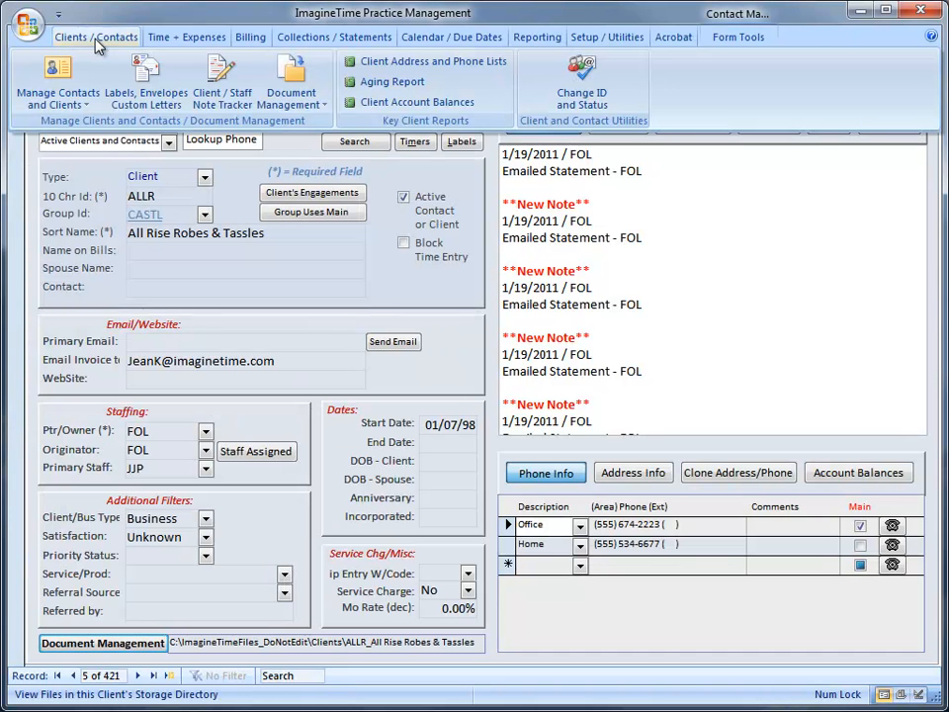
pyautogui.click(321, 104)
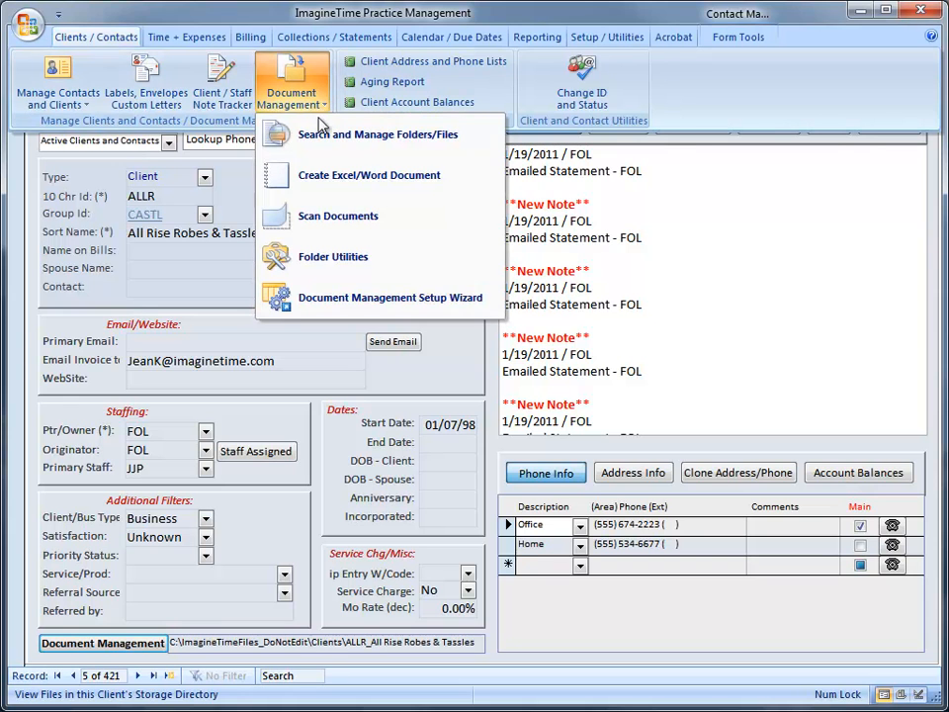
pyautogui.click(312, 256)
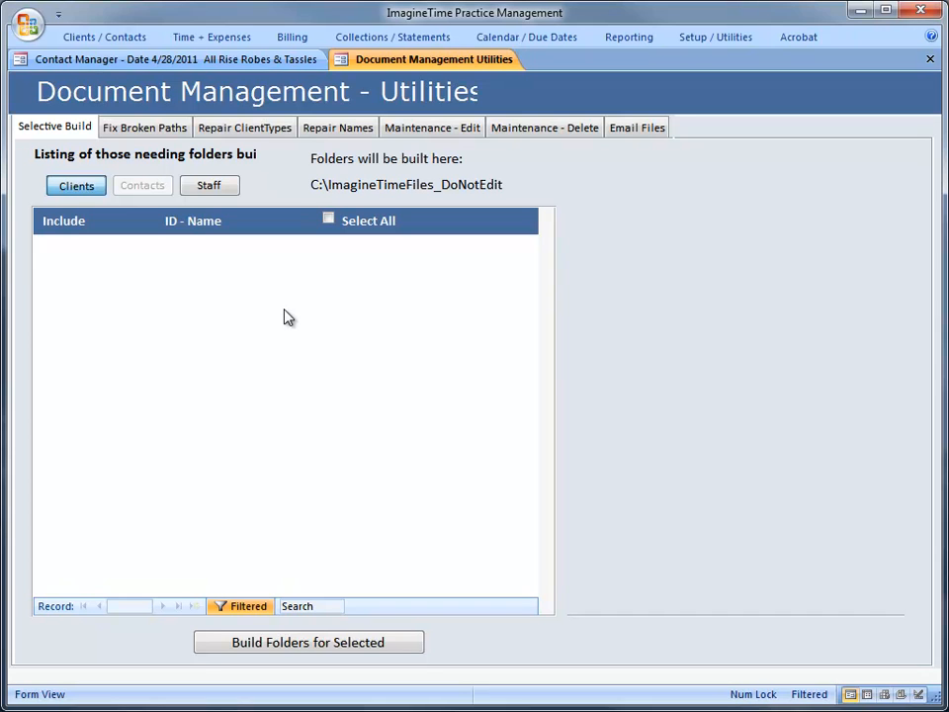
# Show all clients in the Repair ClientTypes utility, sorted first by client type and finally by name.
pyautogui.click(259, 137)
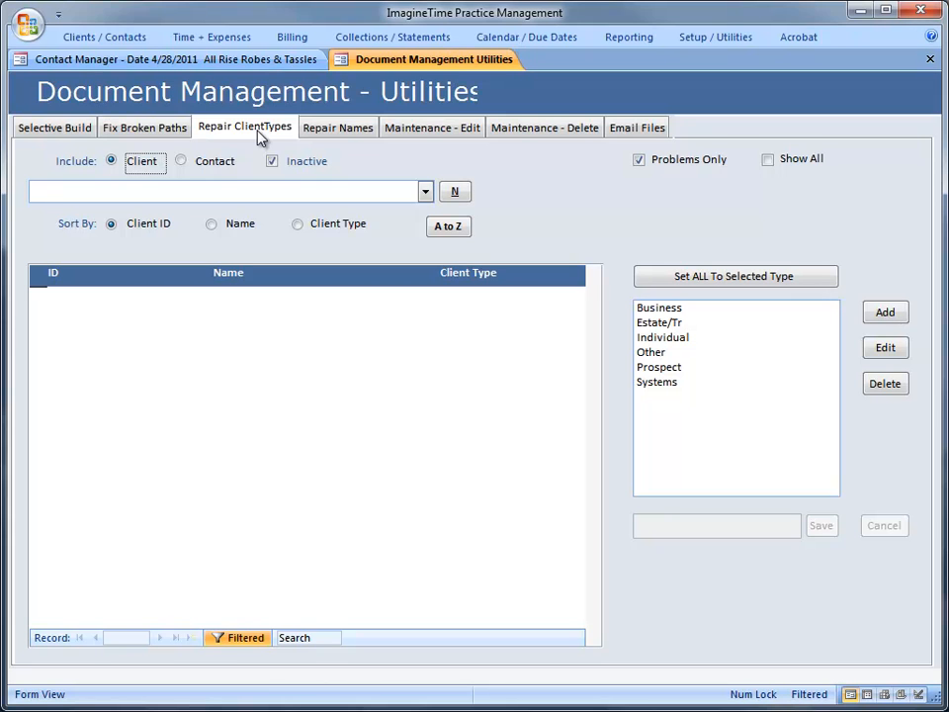
pyautogui.click(426, 192)
pyautogui.click(425, 192)
pyautogui.click(769, 160)
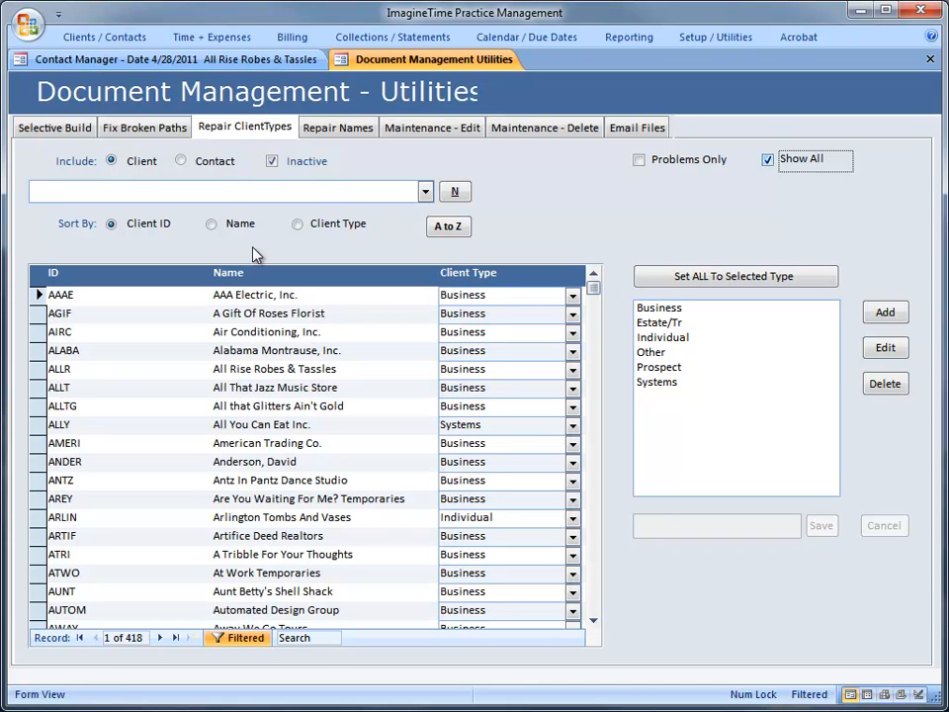
pyautogui.click(297, 224)
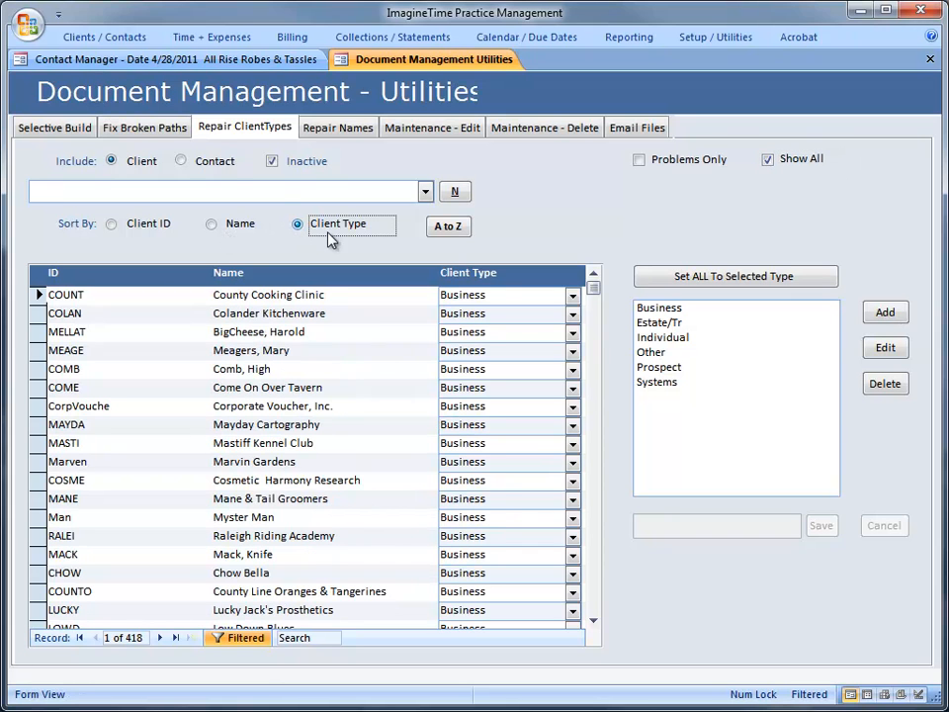
pyautogui.click(212, 226)
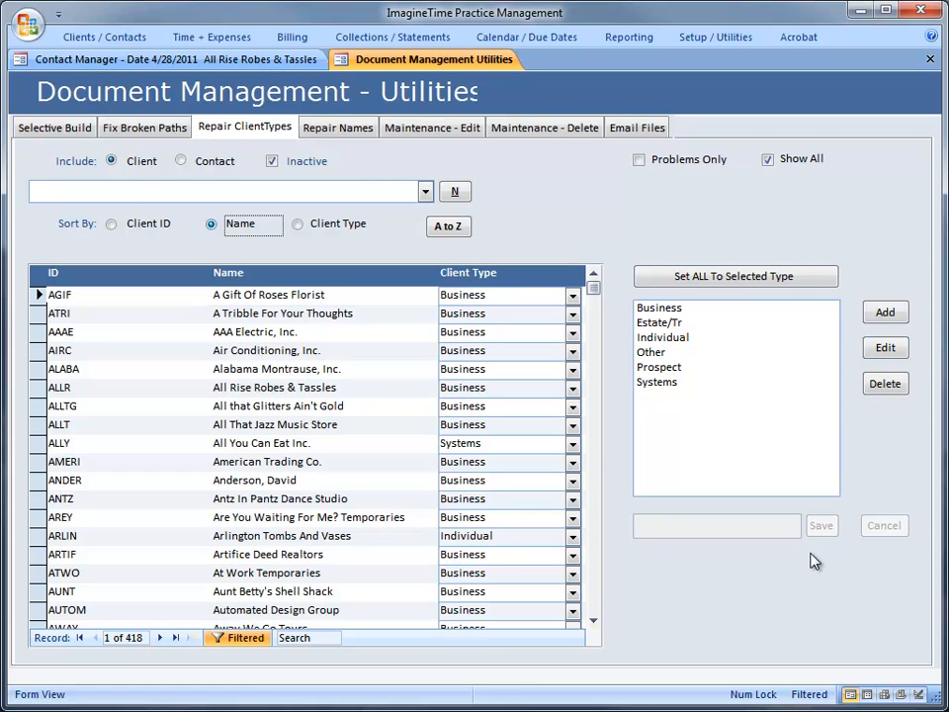
# Browse the clients available for name repair without choosing one, and view the maintenance utility for deleting database entries.
pyautogui.click(335, 129)
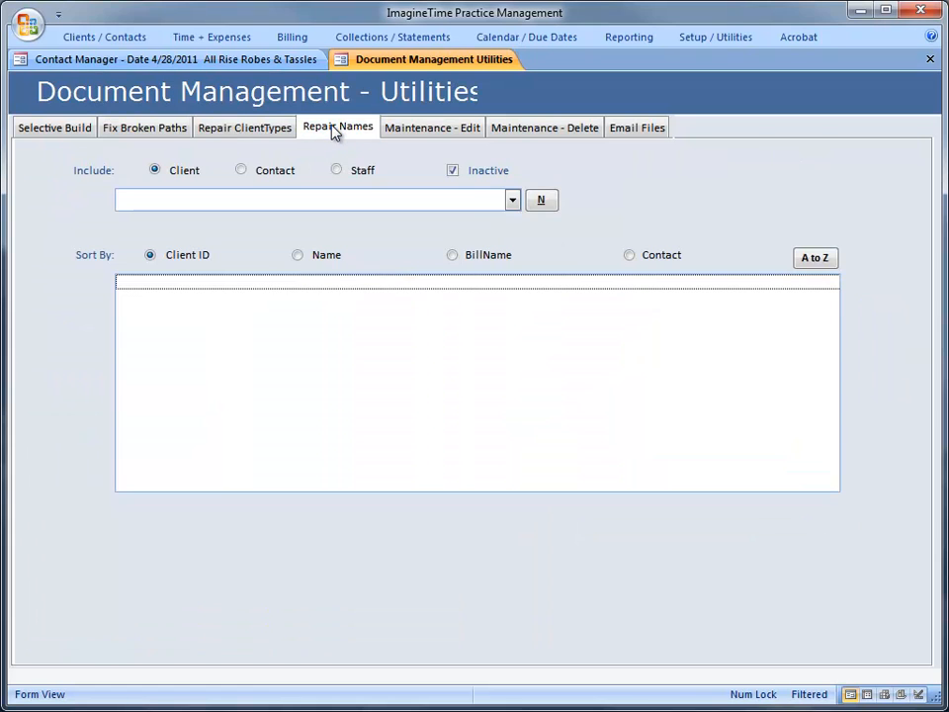
pyautogui.click(512, 201)
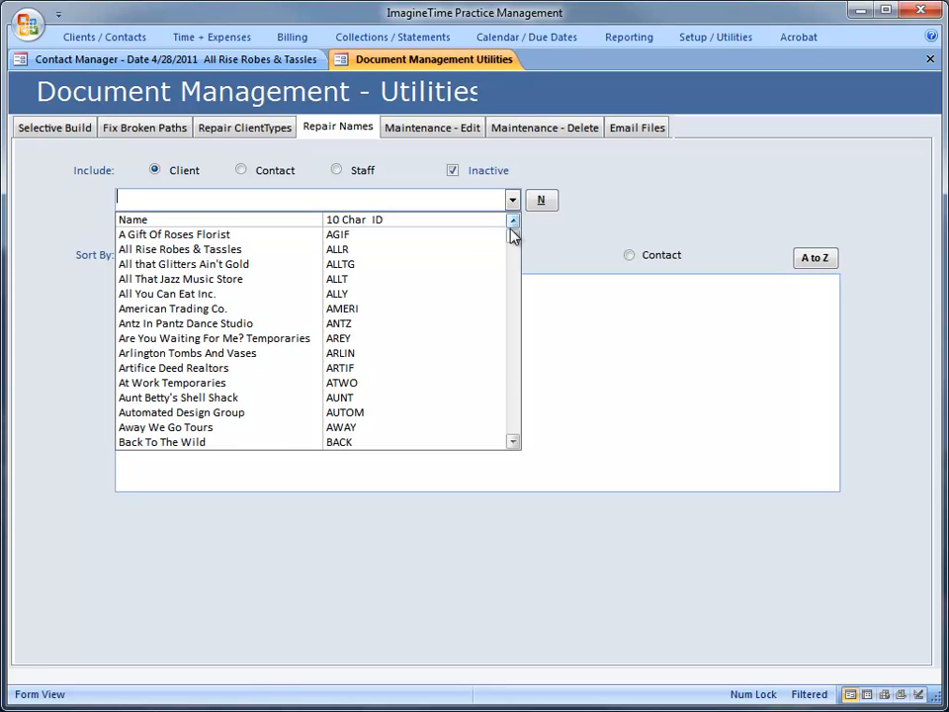
pyautogui.scroll(-15, 513, 326)
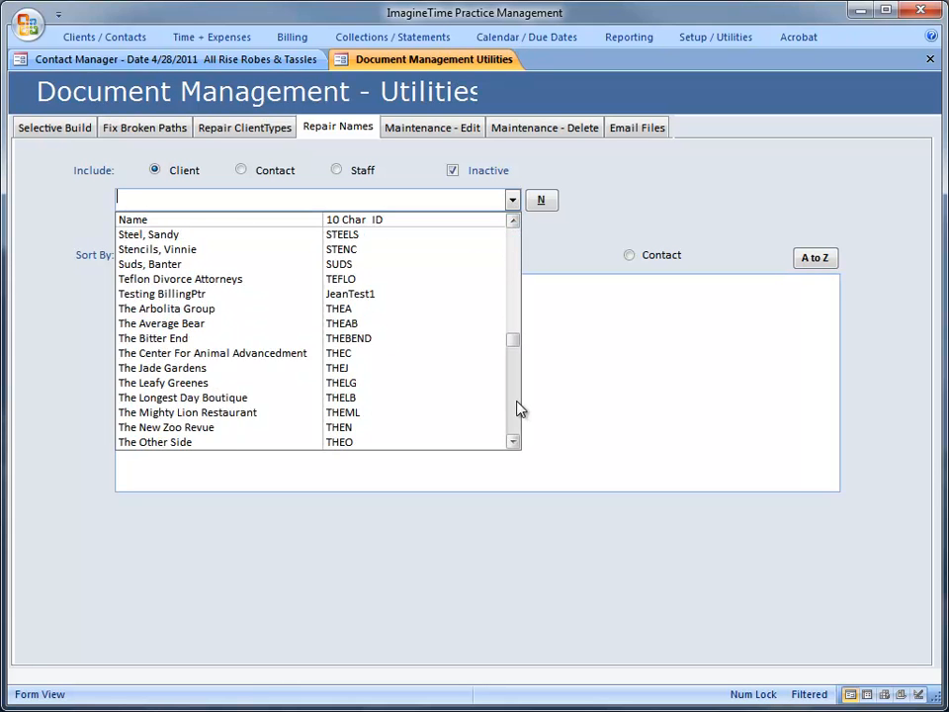
pyautogui.scroll(-5, 519, 415)
pyautogui.moveTo(515, 434); pyautogui.dragTo(529, 244)
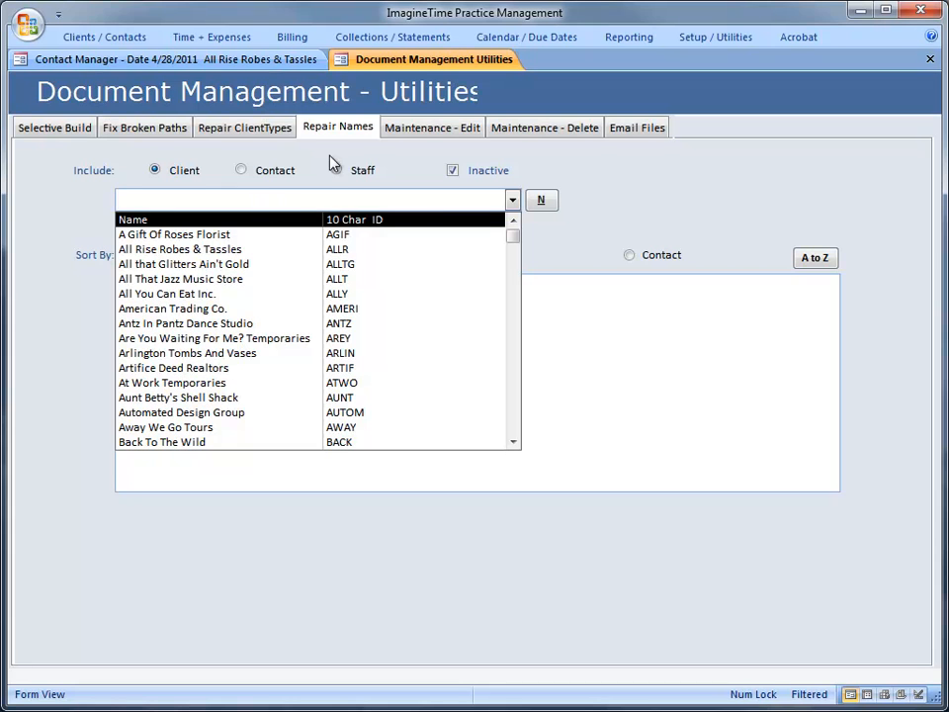
pyautogui.click(707, 207)
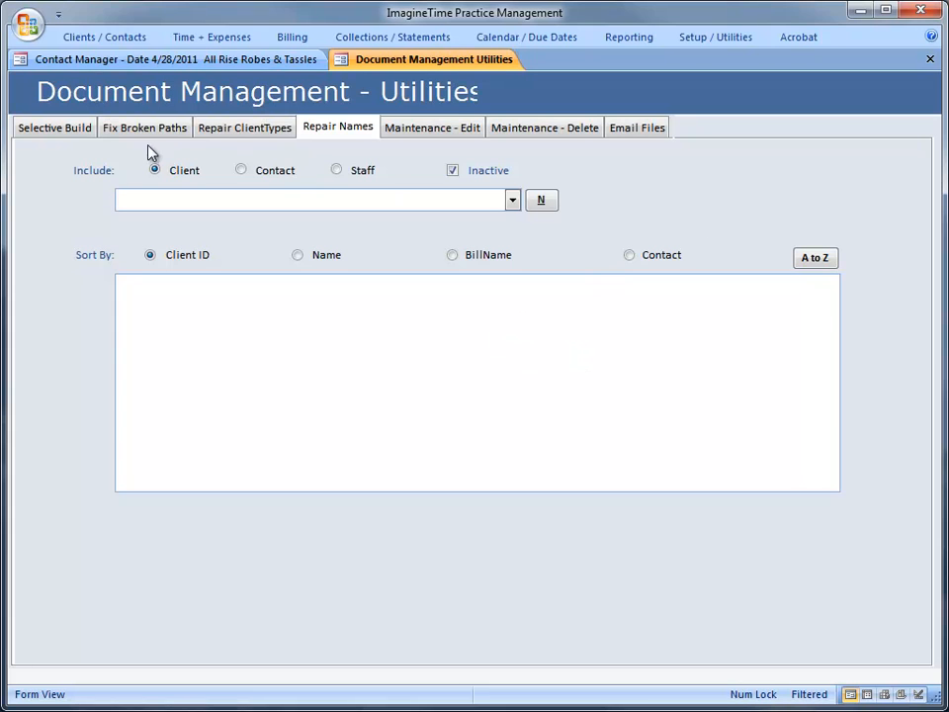
pyautogui.click(506, 134)
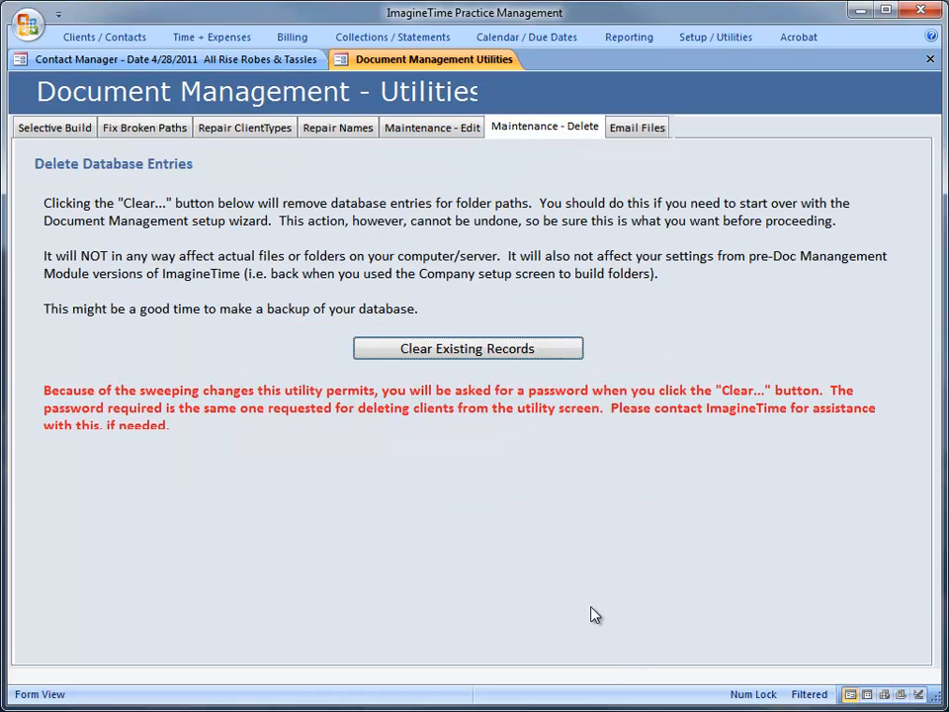
# Enter T:\ImagineTimeFiles_DoNotEdit as the planned folder directory path in the maintenance utility for editing database entries.
pyautogui.click(447, 127)
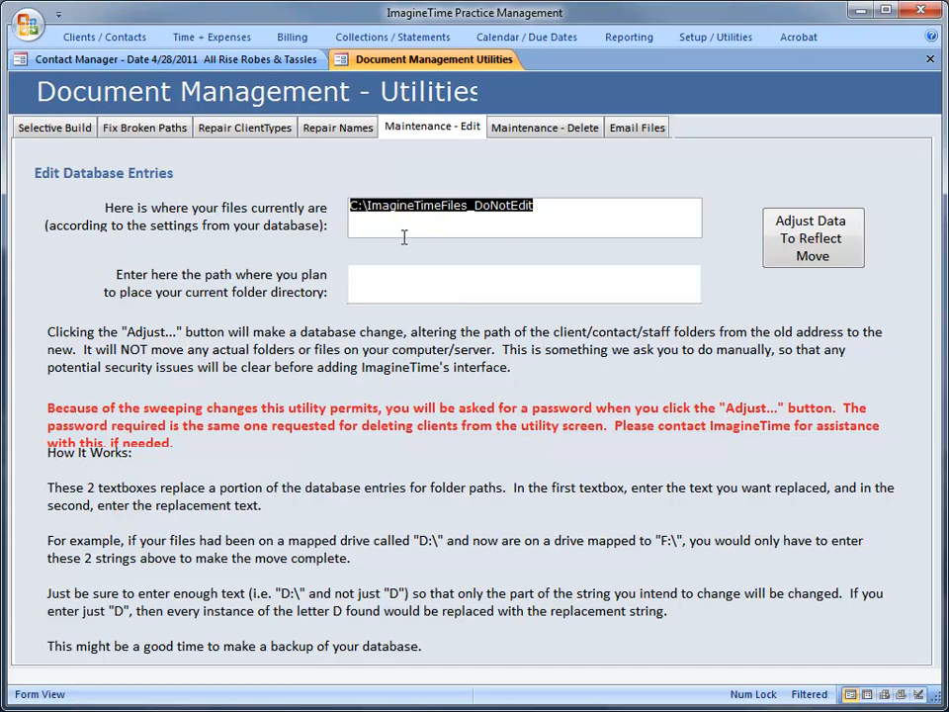
pyautogui.click(554, 208)
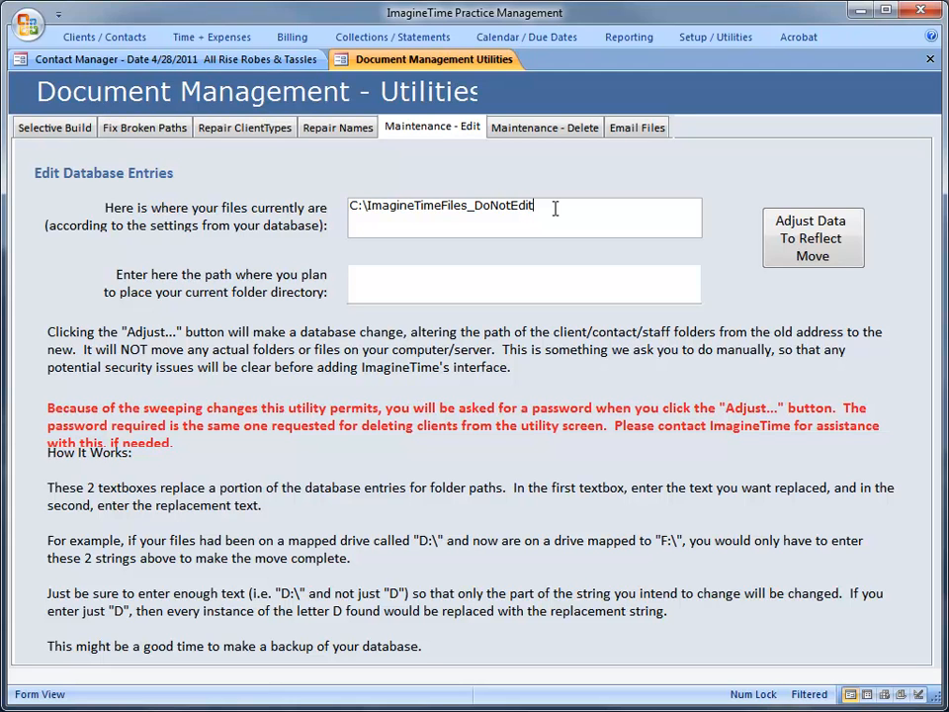
pyautogui.moveTo(536, 206); pyautogui.dragTo(351, 206)
pyautogui.hotkey('ctrl', 'c')
pyautogui.click(352, 270)
pyautogui.hotkey('ctrl', 'v')
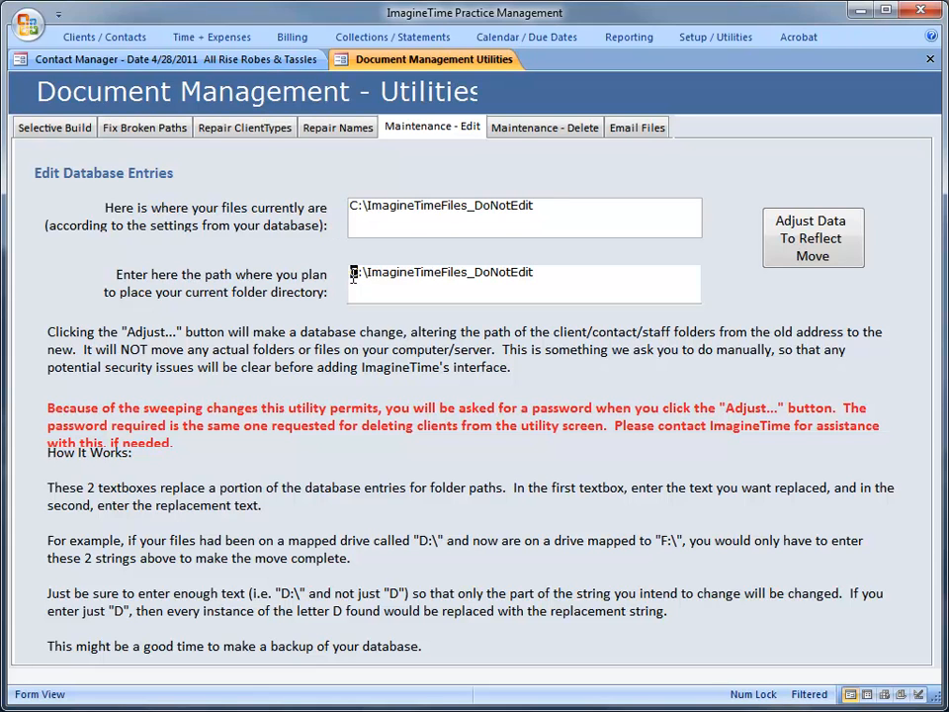
pyautogui.write('T')
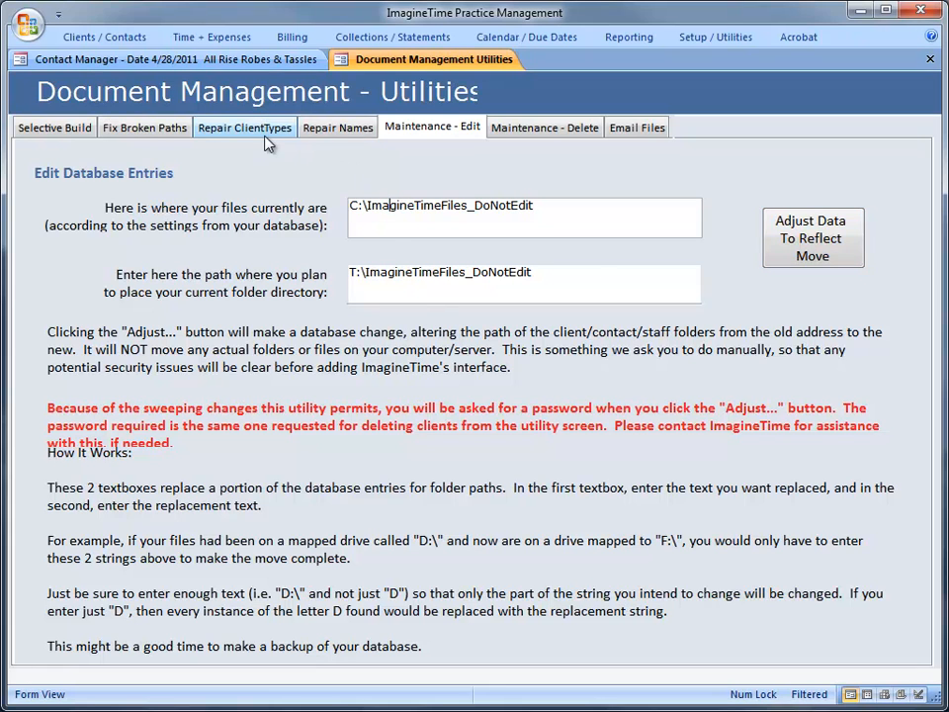
# Check for broken folder paths in the Fix Broken Paths utility.
pyautogui.click(148, 130)
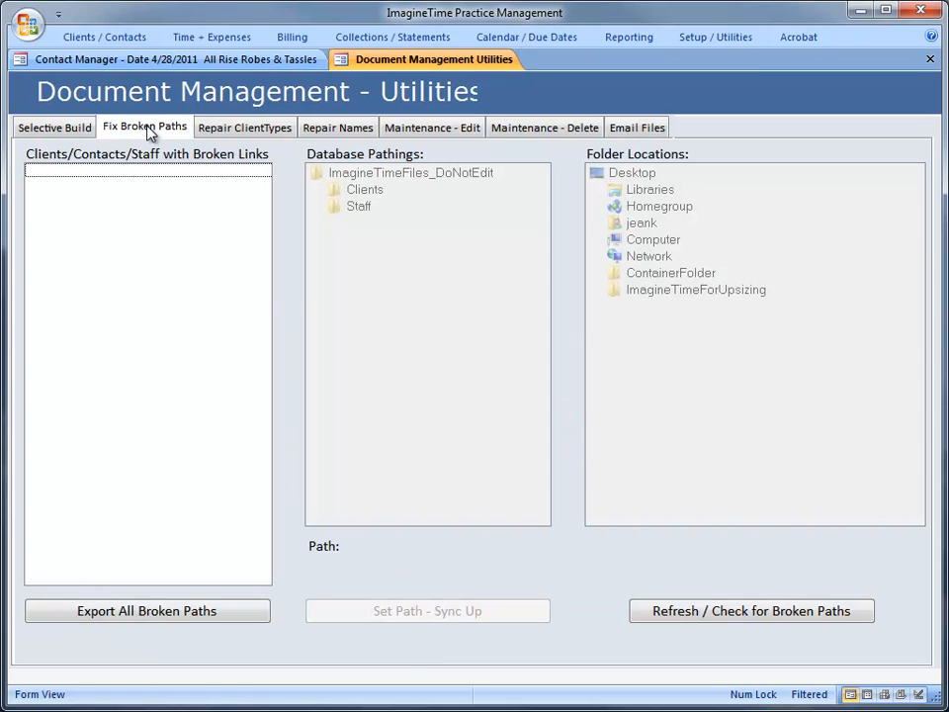
pyautogui.click(690, 612)
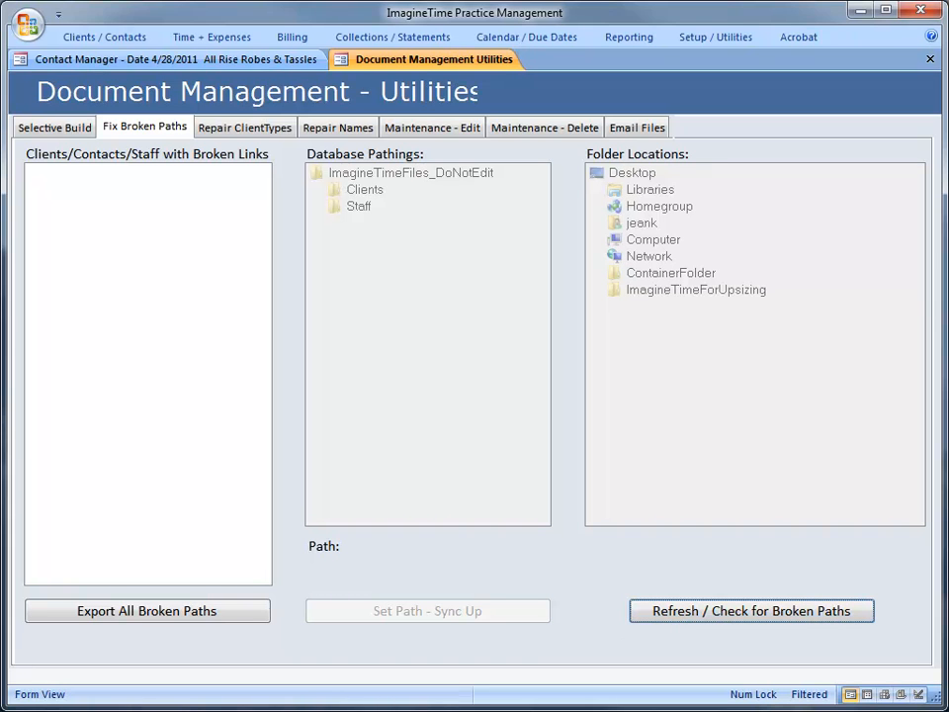
# Switch to Windows Explorer and rename the Analysis subfolder of AGIF_A Gift Of Roses Florist, inside Clients, as Analysis1.
pyautogui.click(8, 657)
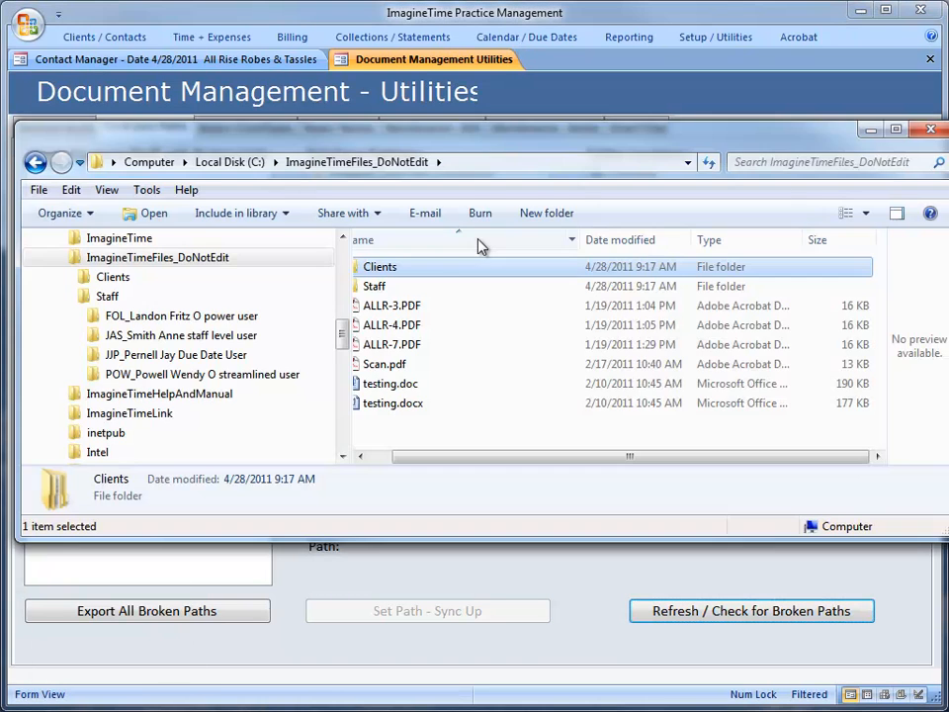
pyautogui.click(77, 277)
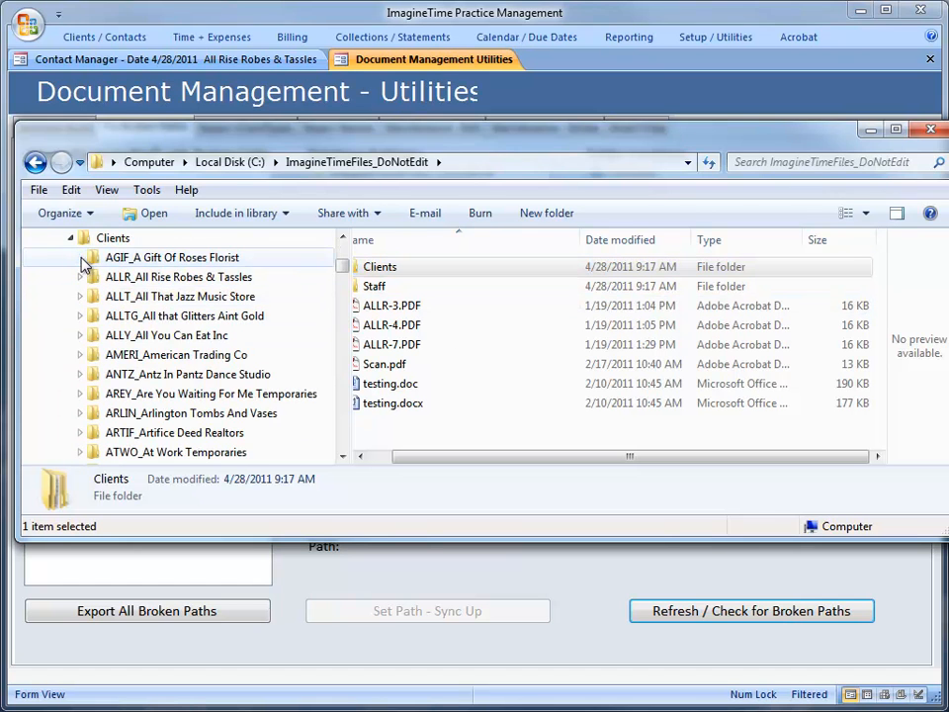
pyautogui.click(82, 258)
pyautogui.click(164, 278)
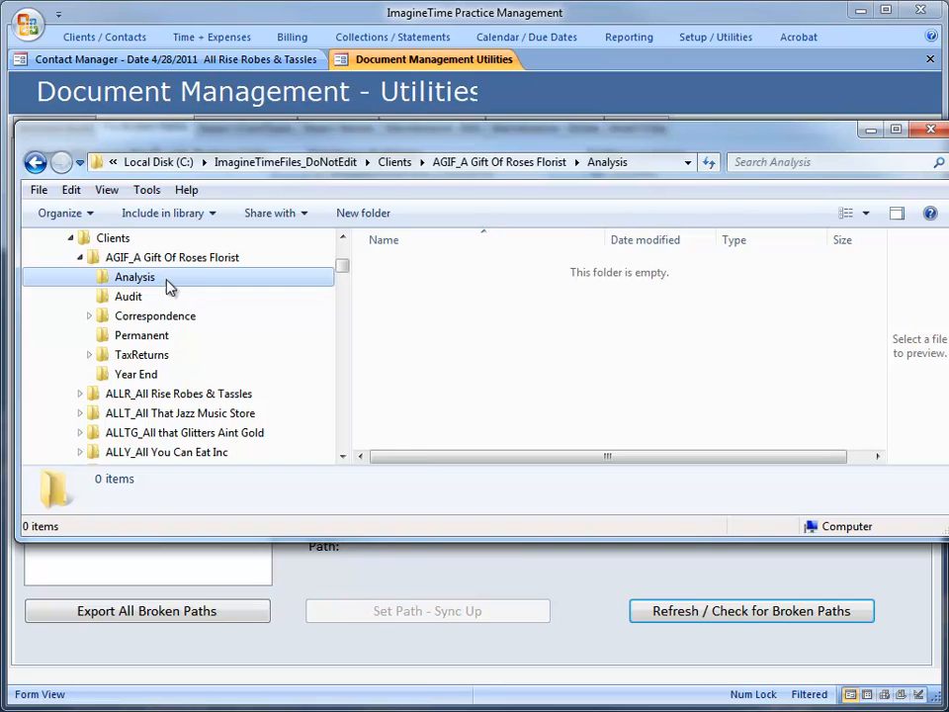
pyautogui.rightClick(164, 281)
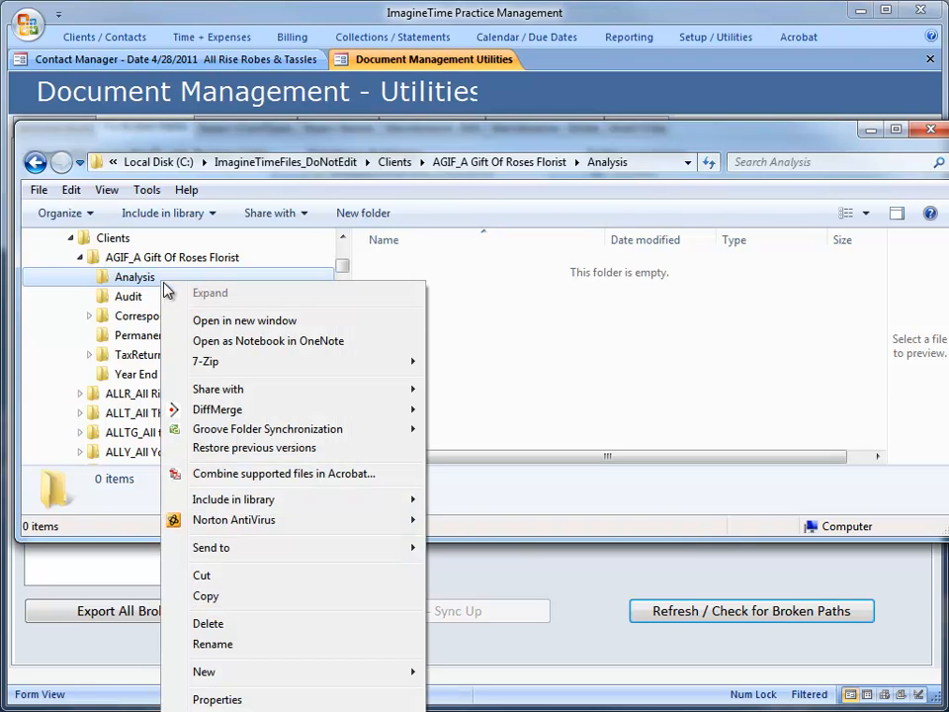
pyautogui.click(261, 643)
pyautogui.click(163, 277)
pyautogui.press('Return')
pyautogui.write('1')
pyautogui.press('Return')
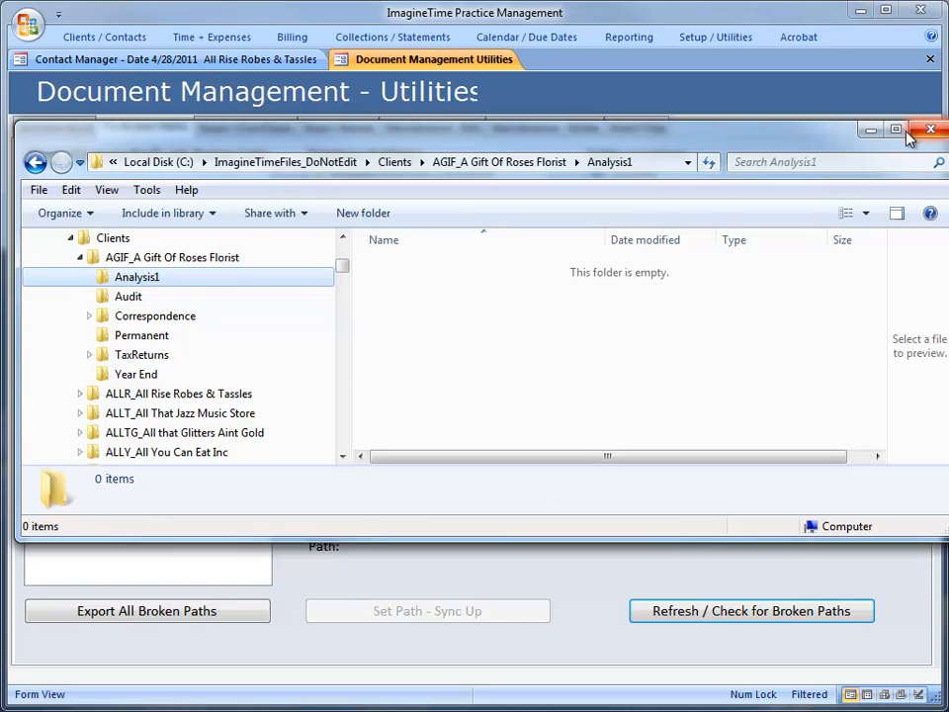
# Switch back to ImagineTime, check again for broken paths and show the folder links of AGIF - A Gift Of Roses Florist.
pyautogui.click(873, 130)
pyautogui.click(784, 612)
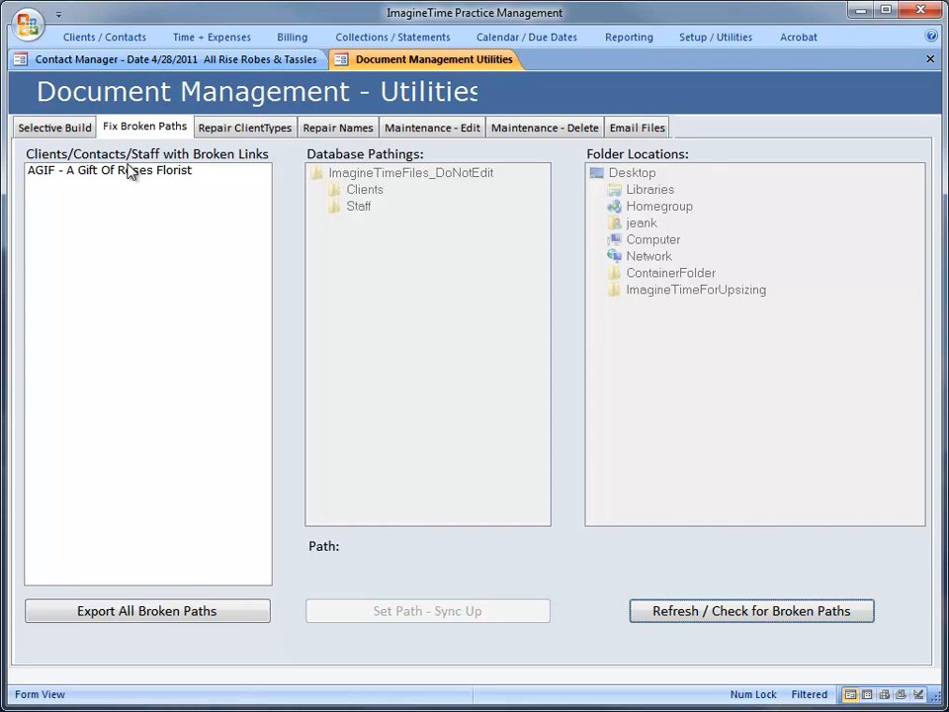
pyautogui.click(111, 177)
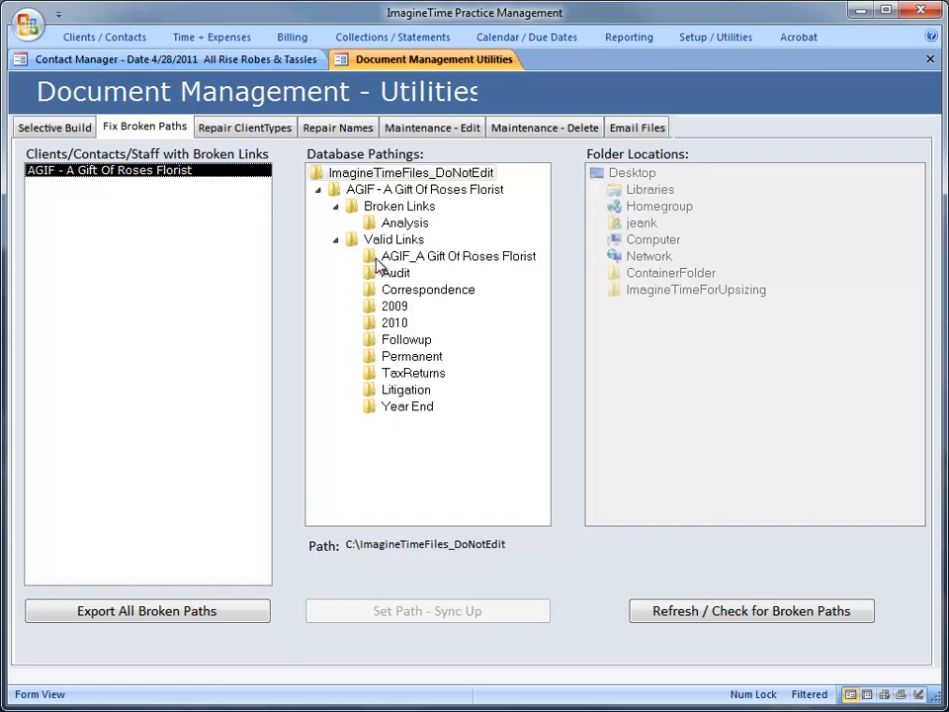
# Sync the broken Analysis link to the Analysis1 folder under C:\ImagineTimeFiles_DoNotEdit\Clients\AGIF_A Gift Of Roses Florist and recheck for broken paths.
pyautogui.click(392, 223)
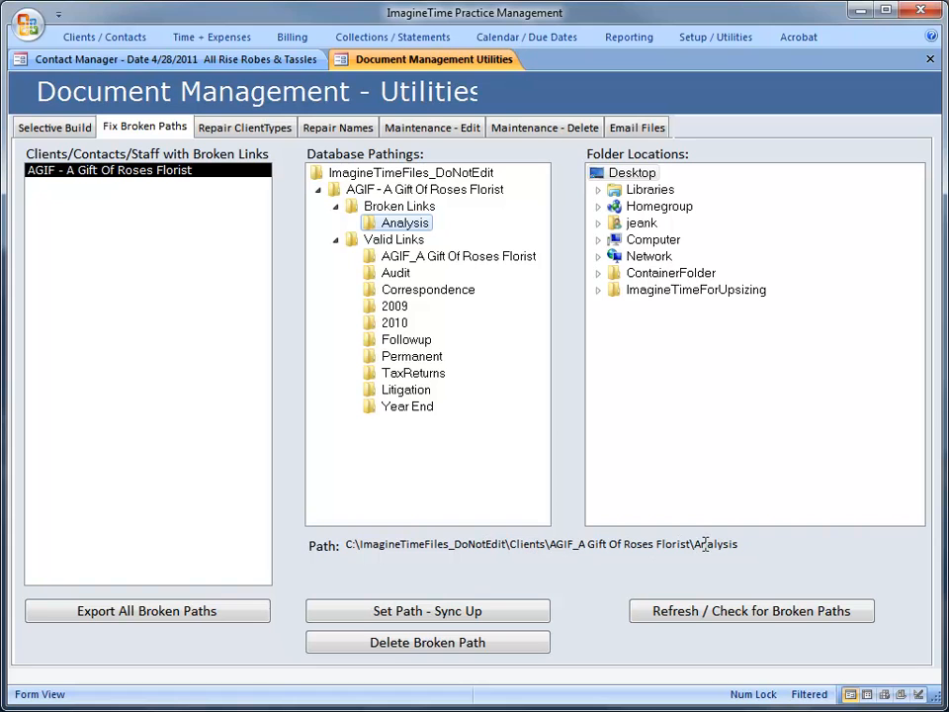
pyautogui.click(598, 239)
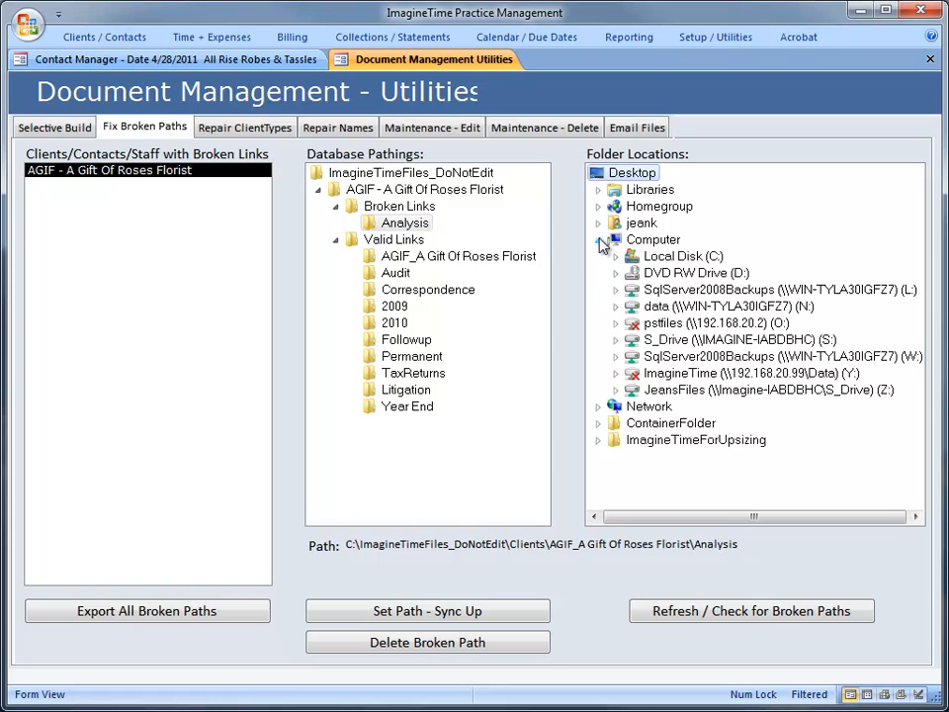
pyautogui.click(615, 197)
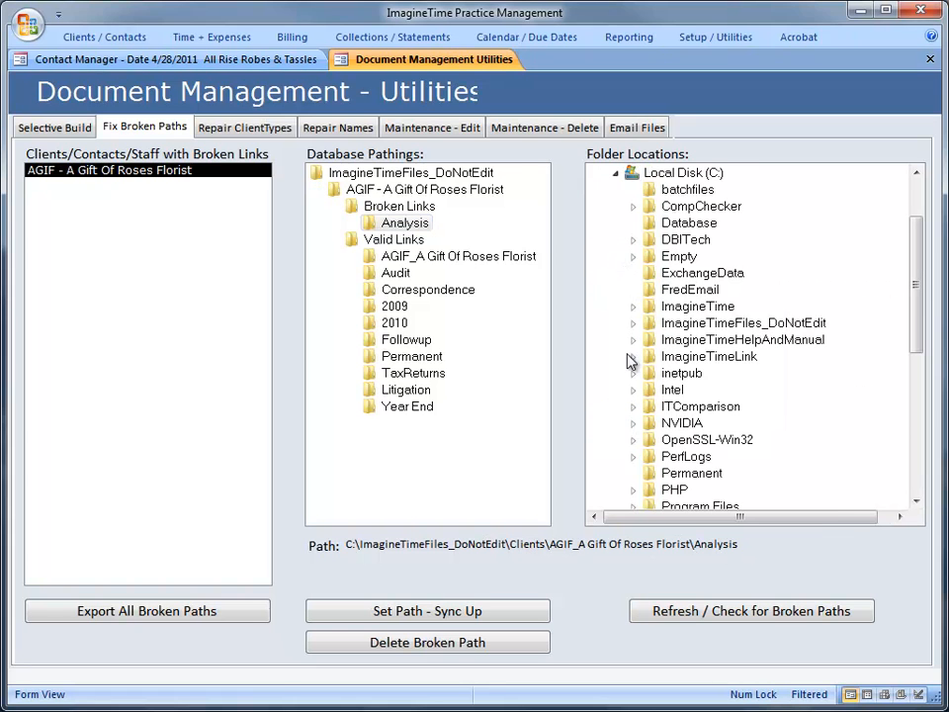
pyautogui.click(632, 323)
pyautogui.click(650, 339)
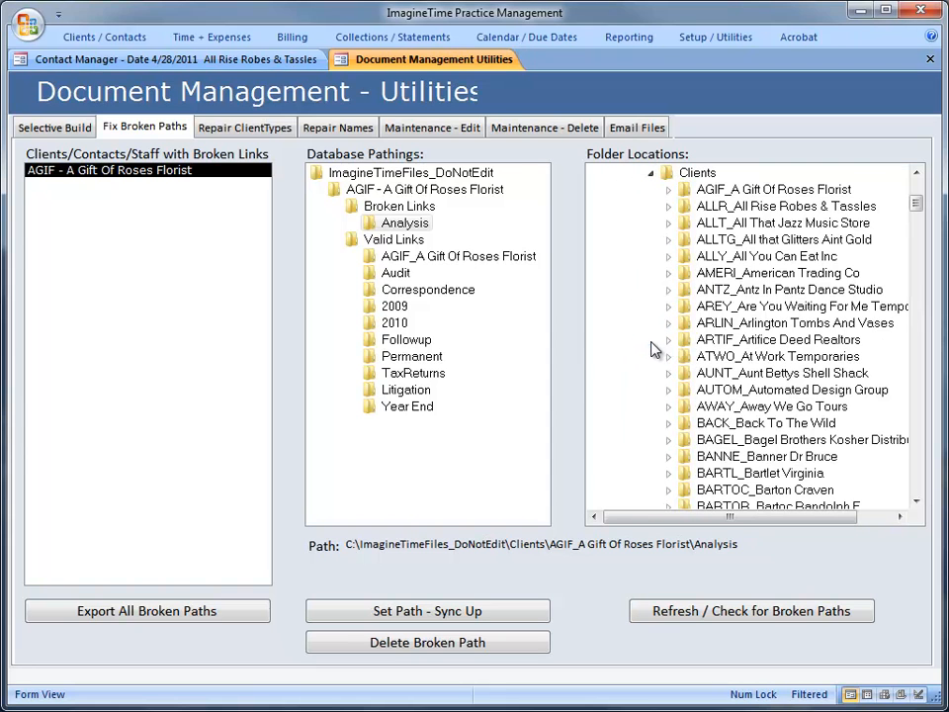
pyautogui.click(668, 189)
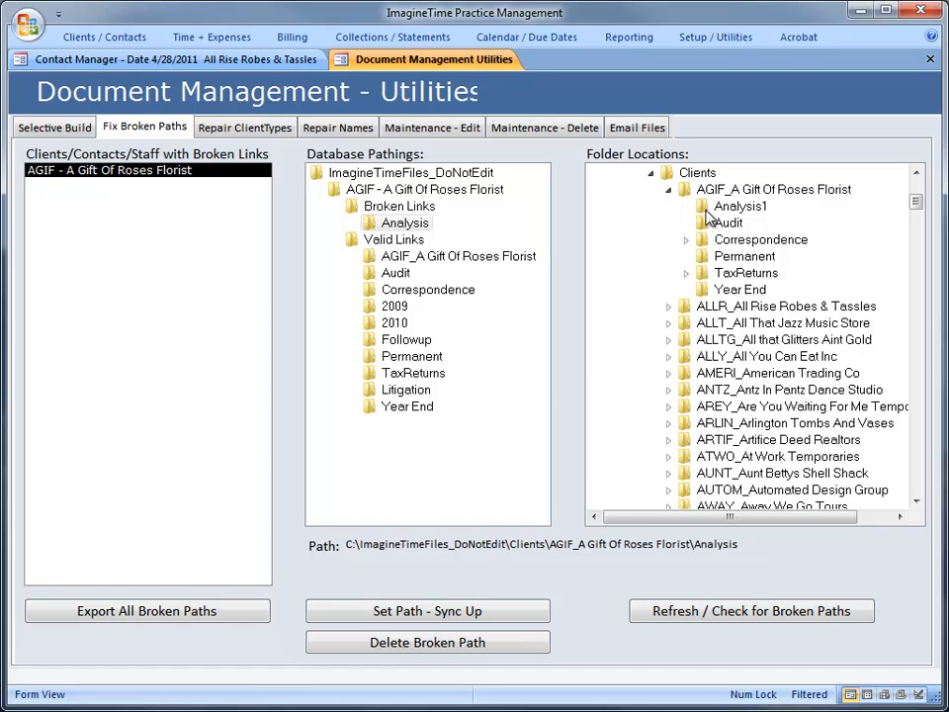
pyautogui.click(714, 209)
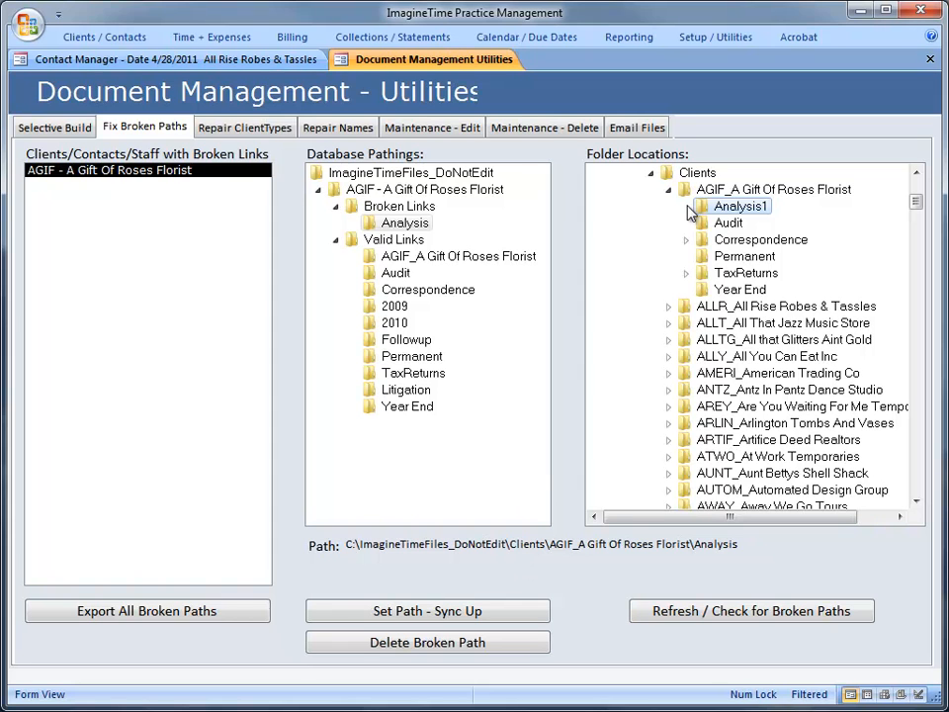
pyautogui.click(497, 615)
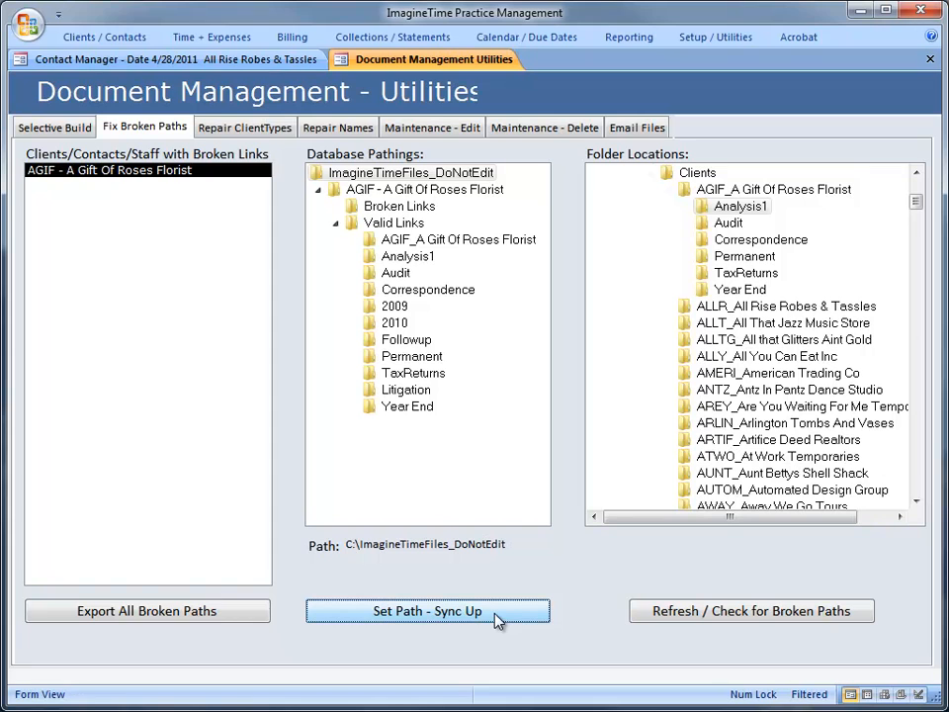
pyautogui.click(655, 613)
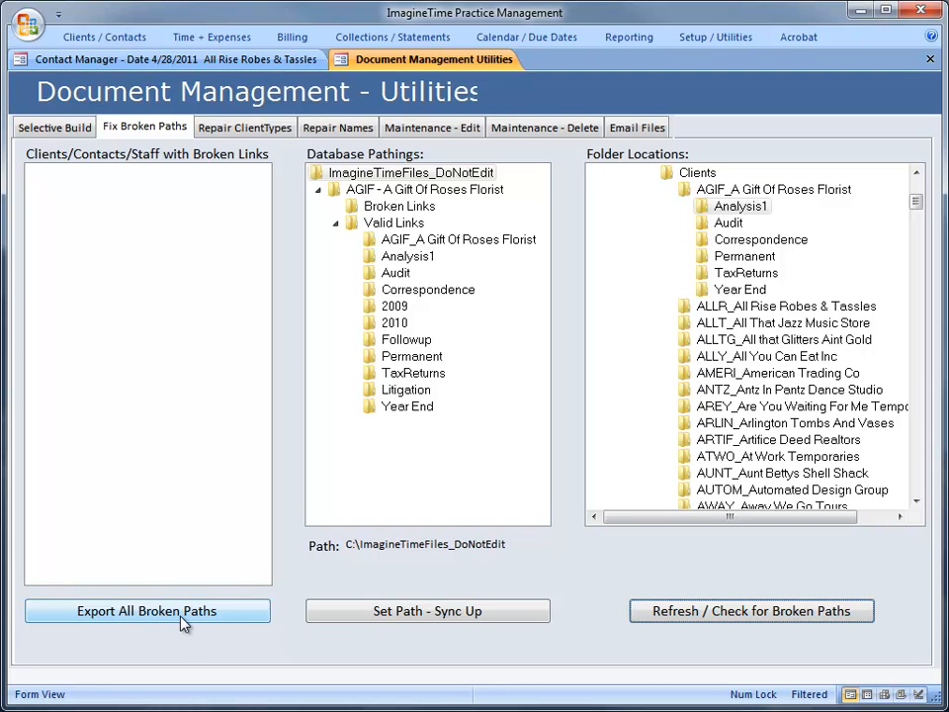
pyautogui.click(432, 570)
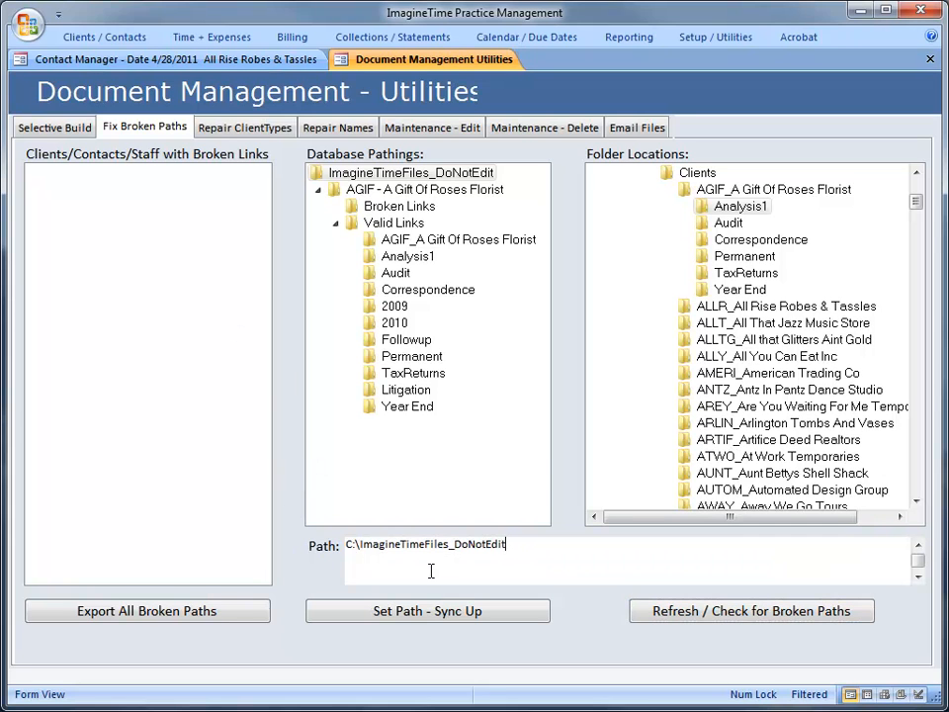
# View the Selective Build listings of staff and clients that need folders built.
pyautogui.click(73, 133)
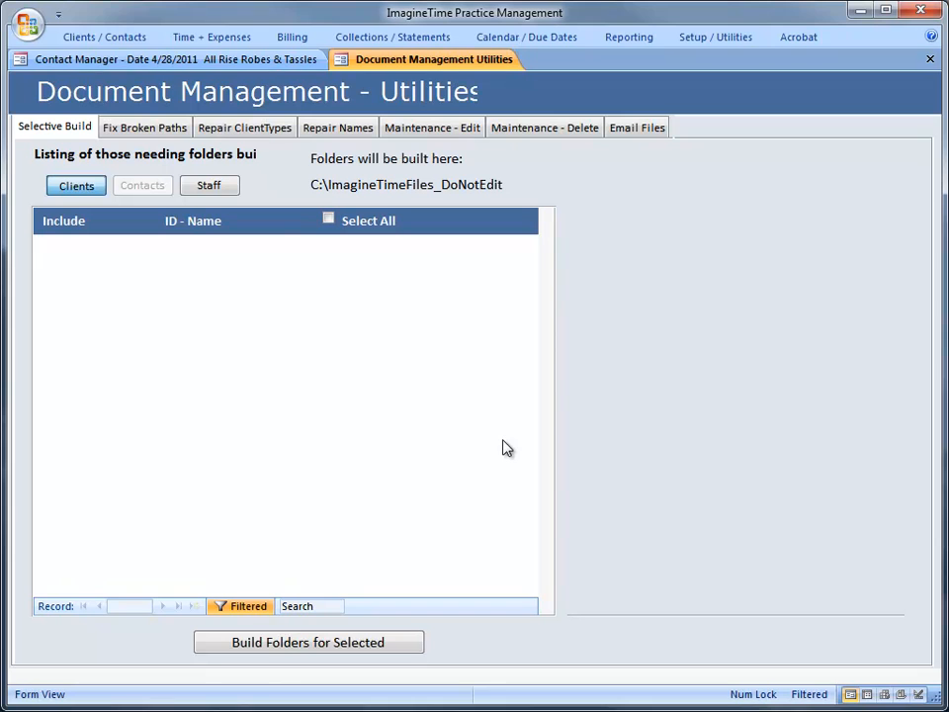
pyautogui.click(198, 191)
pyautogui.click(100, 190)
# In the Email Files utility, choose the client Bagel Brothers Kosher Distributors and add its third e-mail address on file as recipient.
pyautogui.click(652, 131)
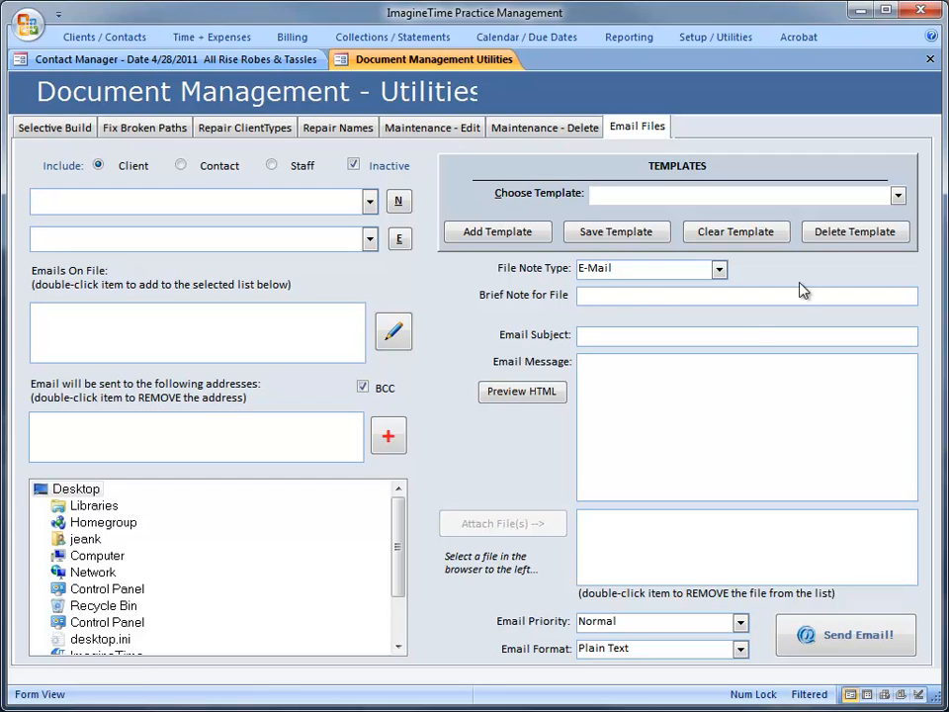
pyautogui.click(897, 194)
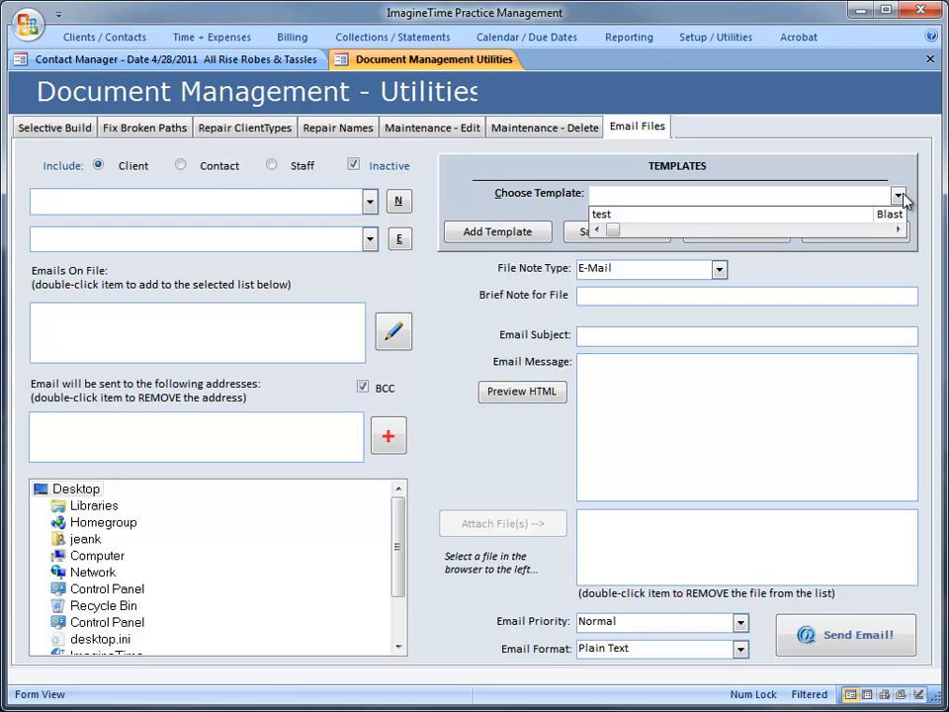
pyautogui.click(897, 194)
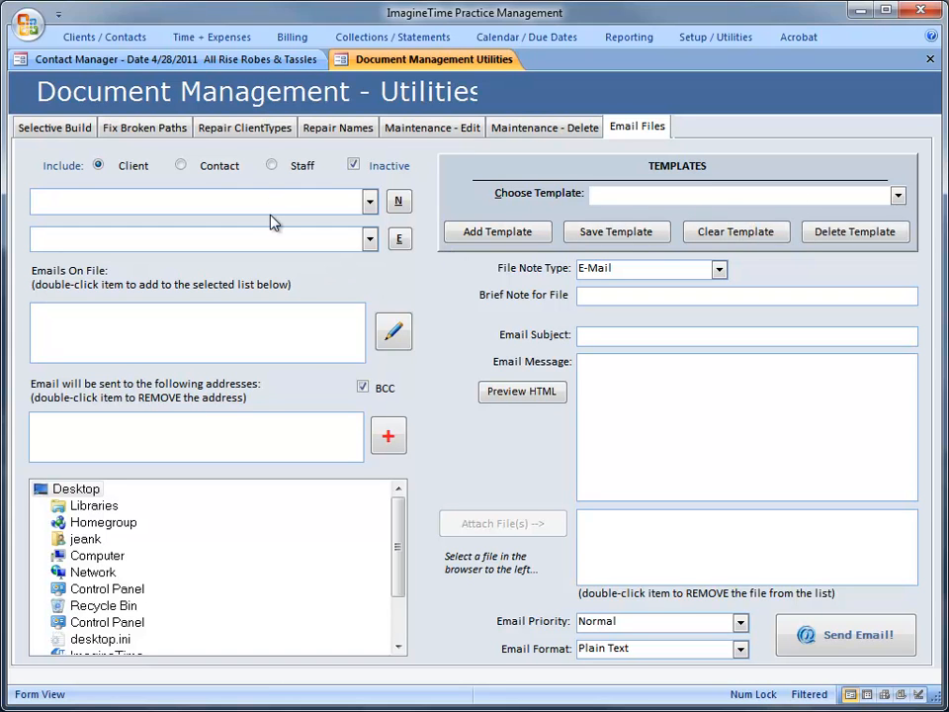
pyautogui.click(370, 239)
pyautogui.click(370, 239)
pyautogui.click(361, 200)
pyautogui.click(368, 202)
pyautogui.click(368, 203)
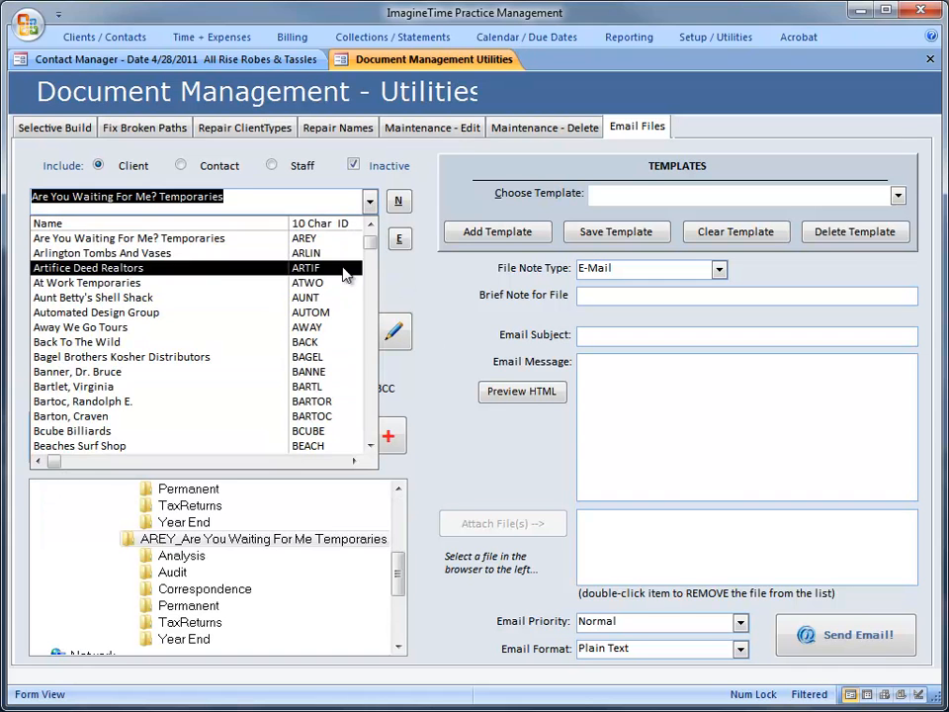
pyautogui.click(346, 356)
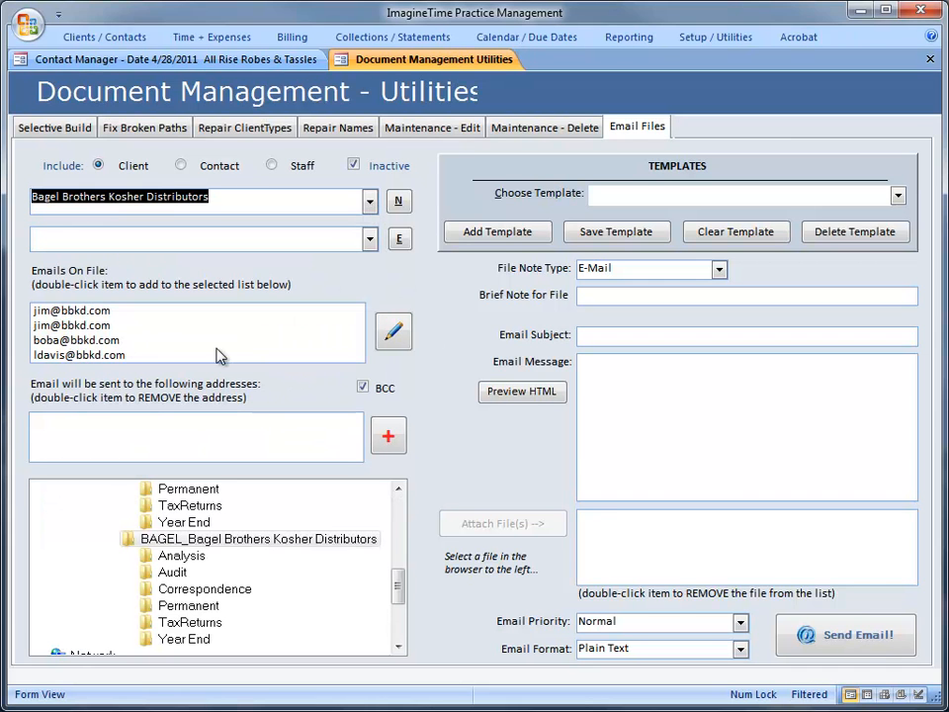
pyautogui.click(96, 340)
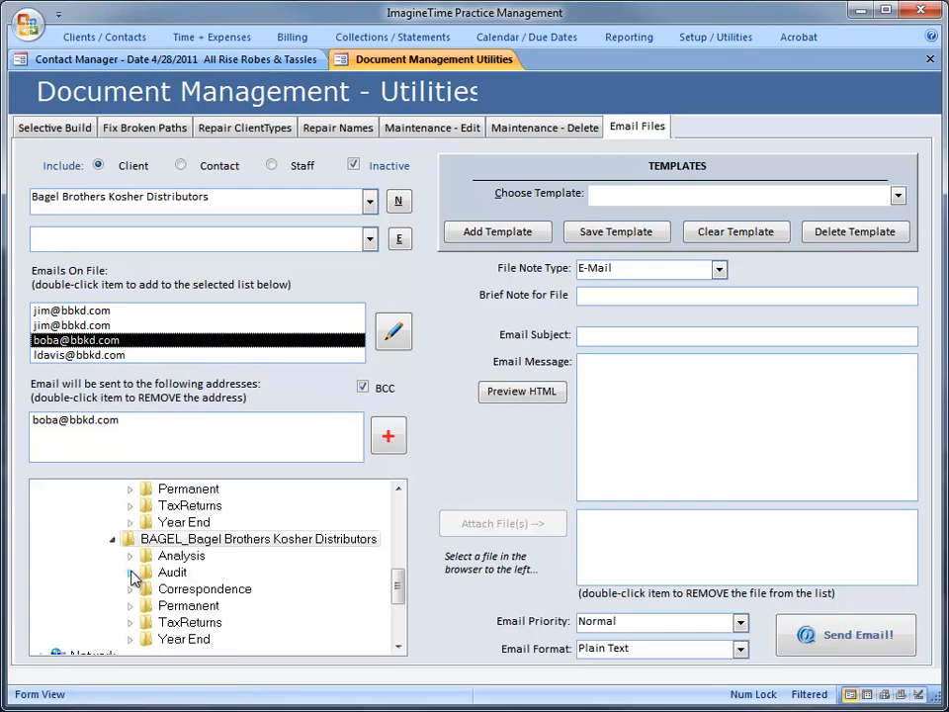
# Attach ALLR-3.PDF to the e-mail without encryption or password protection.
pyautogui.moveTo(395, 590)
pyautogui.mouseDown()
pyautogui.moveTo(396, 489)
pyautogui.moveTo(403, 542)
pyautogui.moveTo(356, 541)
pyautogui.moveTo(349, 530)
pyautogui.moveTo(397, 531)
pyautogui.moveTo(392, 607)
pyautogui.mouseUp()
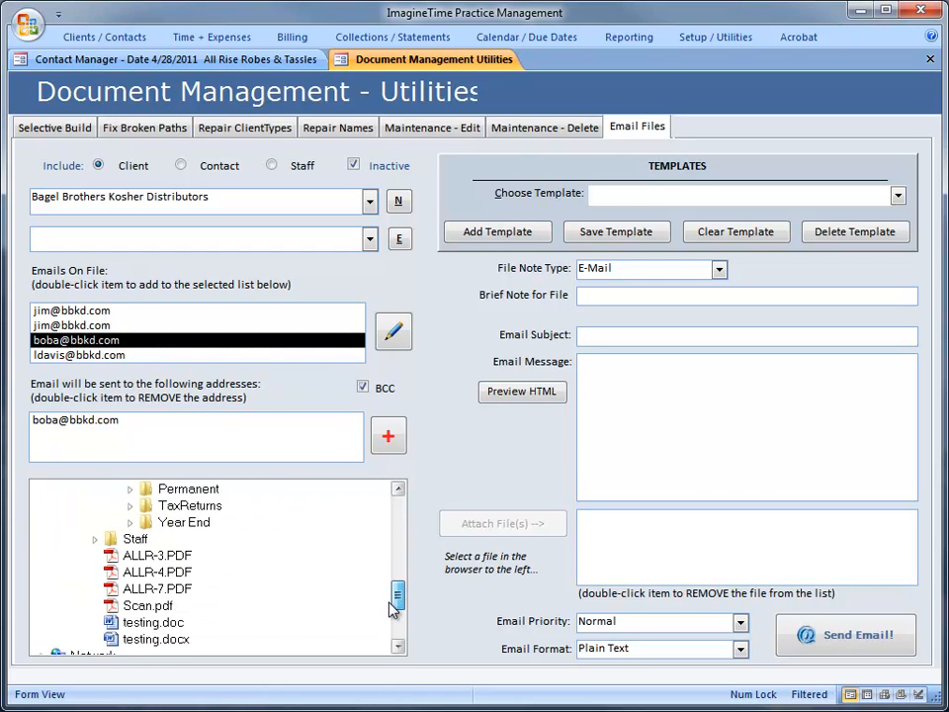
pyautogui.click(150, 556)
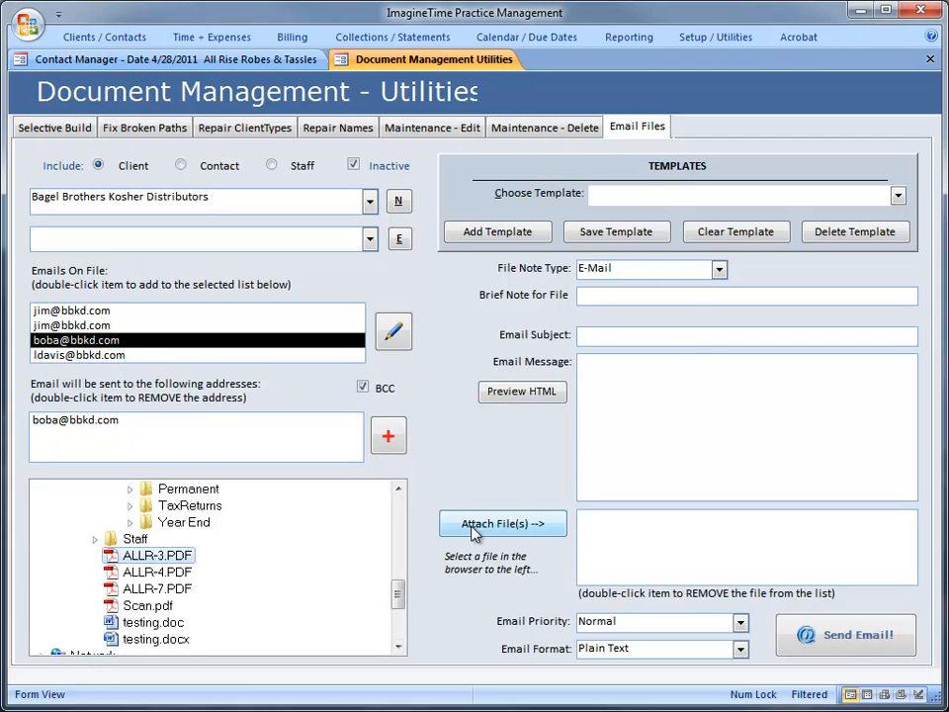
pyautogui.click(487, 531)
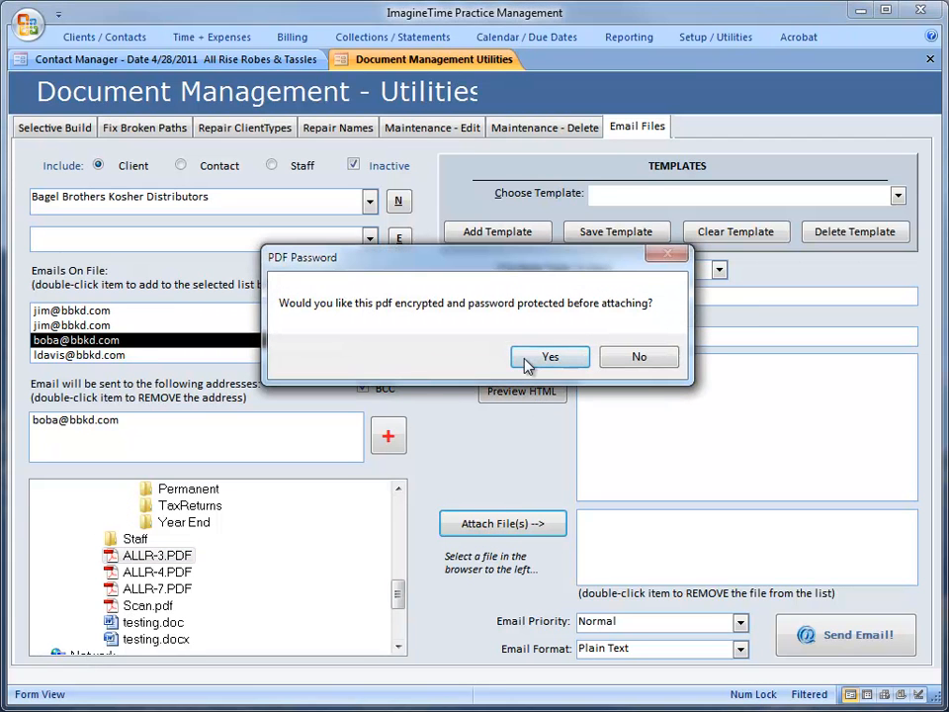
pyautogui.click(640, 358)
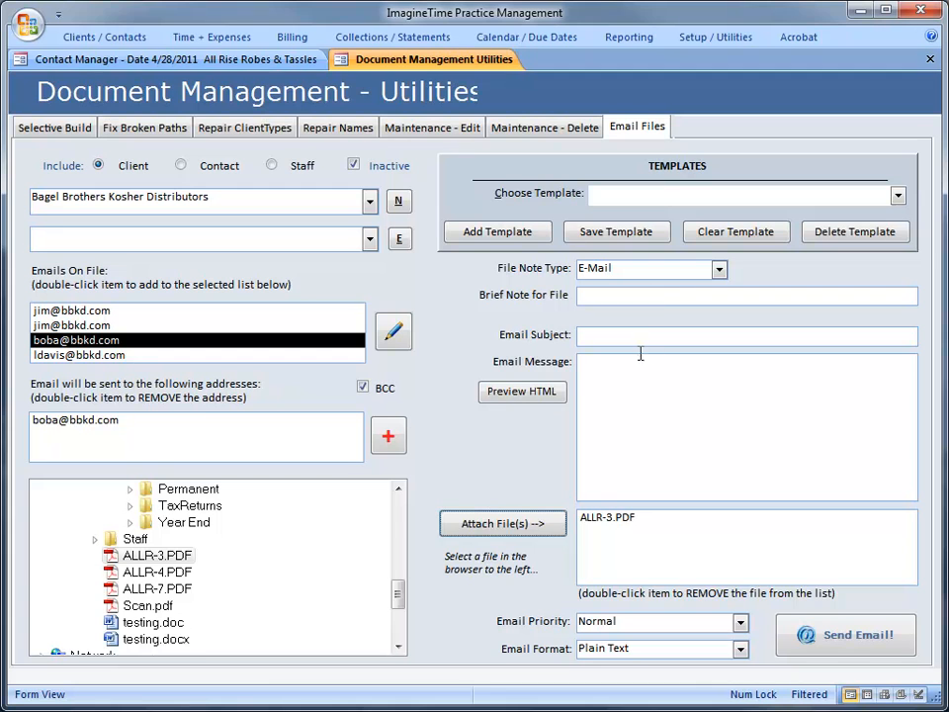
# Fill in the e-mail's file note, subject and message by applying the template named test.
pyautogui.click(641, 400)
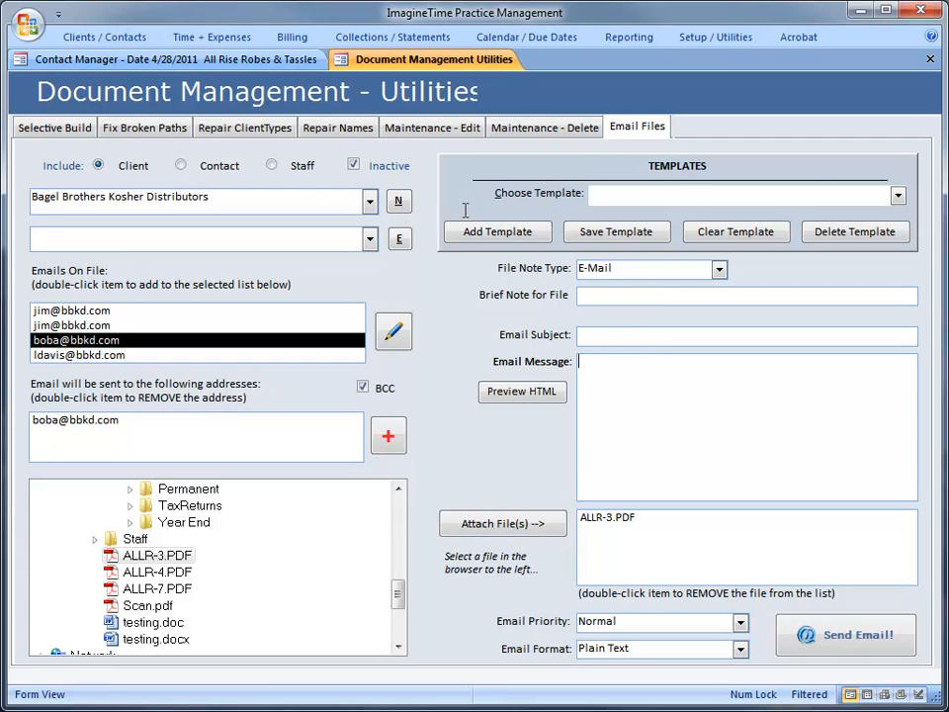
pyautogui.click(897, 195)
pyautogui.click(886, 214)
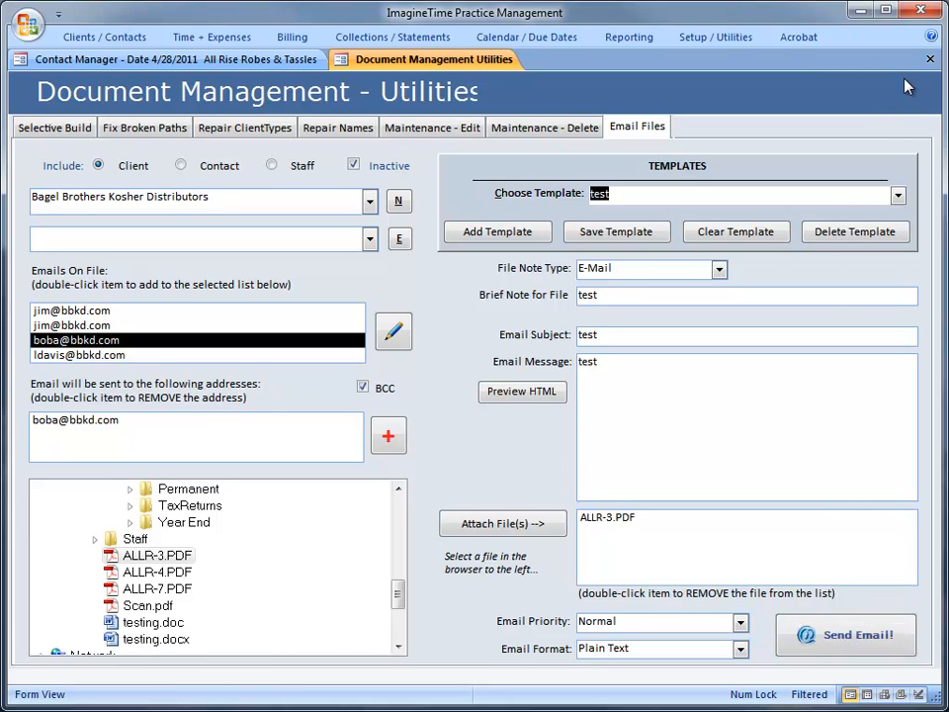
# Close the document management utilities and open file management for the client All Rise Robes & Tassles.
pyautogui.click(929, 62)
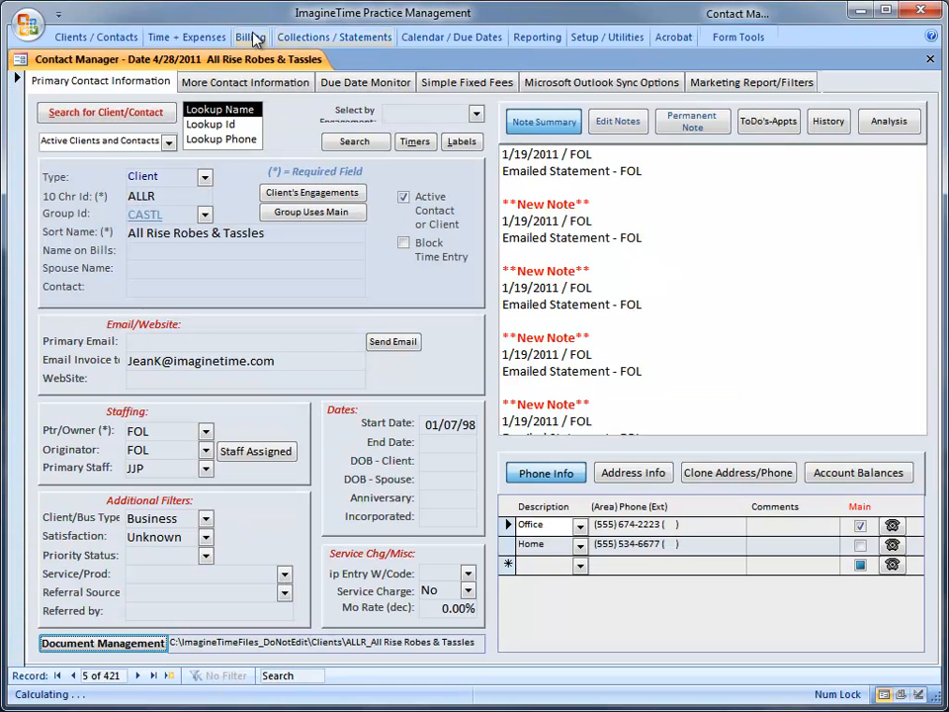
pyautogui.click(119, 37)
pyautogui.click(289, 91)
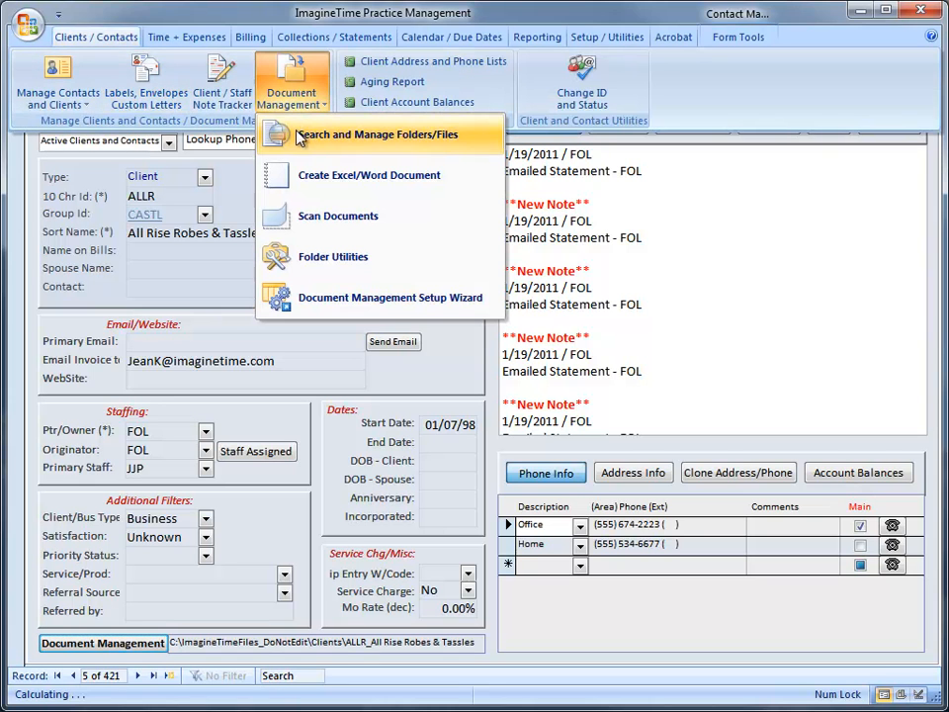
pyautogui.click(116, 646)
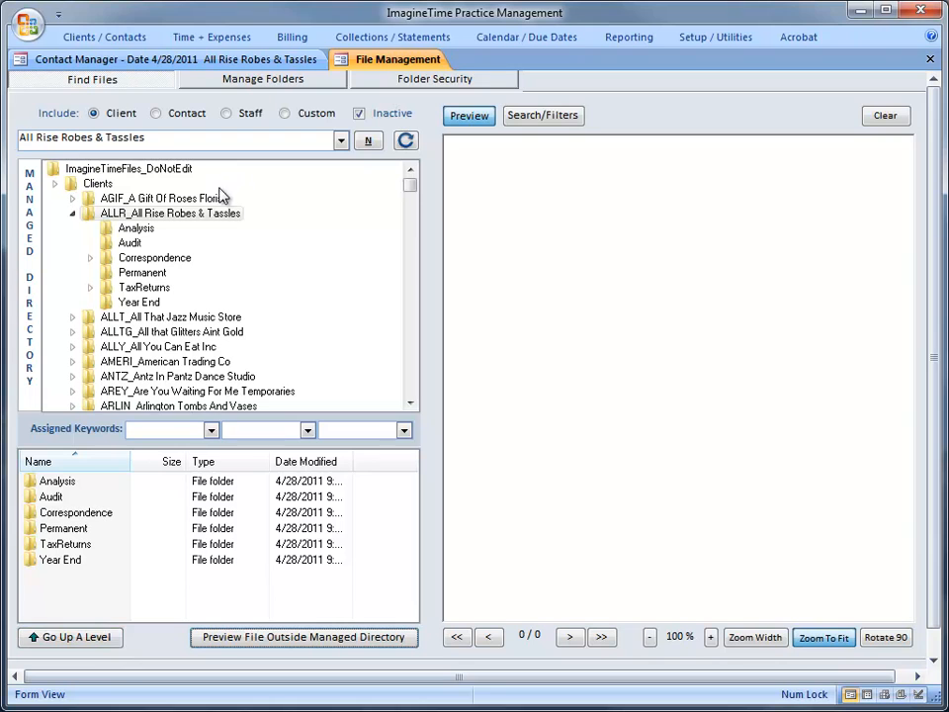
# View the ImagineTime e-mail form for the ALLR_All Rise Robes & Tassles folder and close it without sending.
pyautogui.rightClick(199, 216)
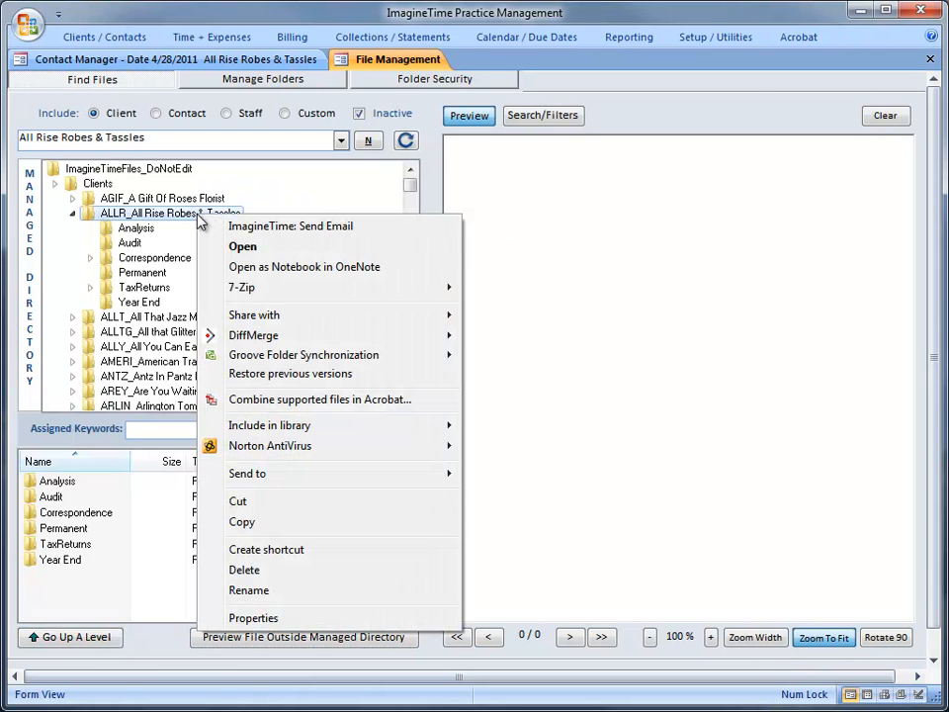
pyautogui.click(298, 228)
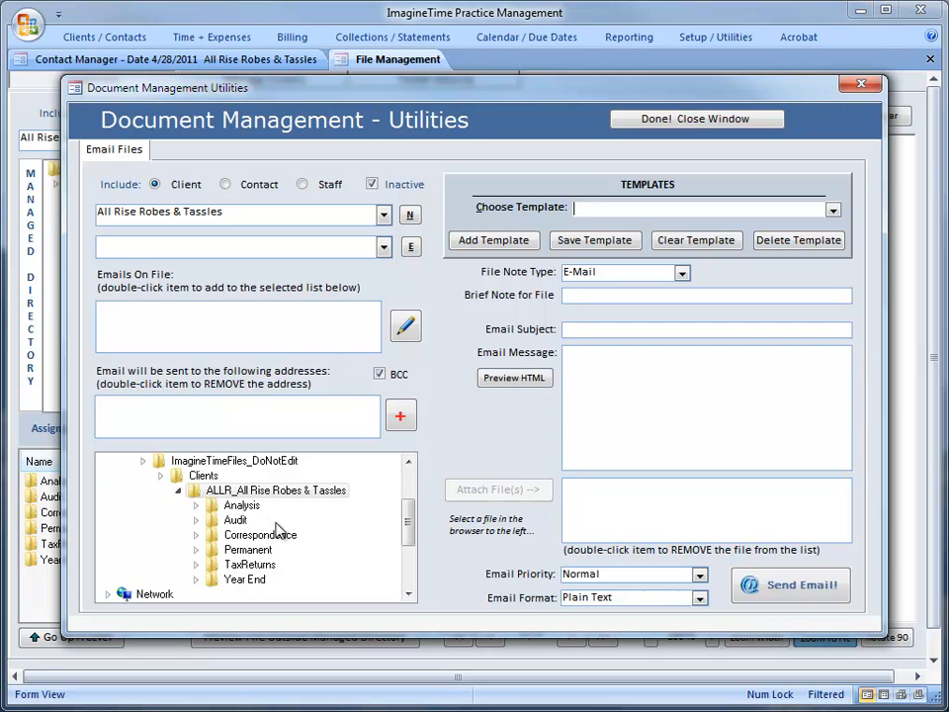
pyautogui.click(692, 118)
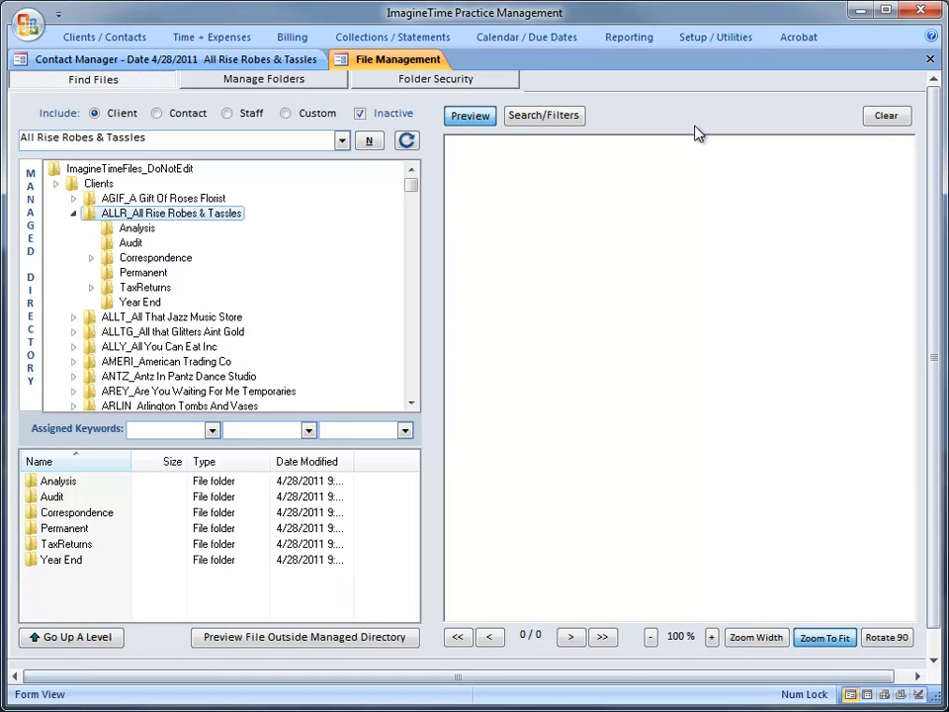
# Start Scan Documents and set the Analysis folder of the client Antz In Pantz Dance Studio as the save location.
pyautogui.click(96, 37)
pyautogui.click(296, 92)
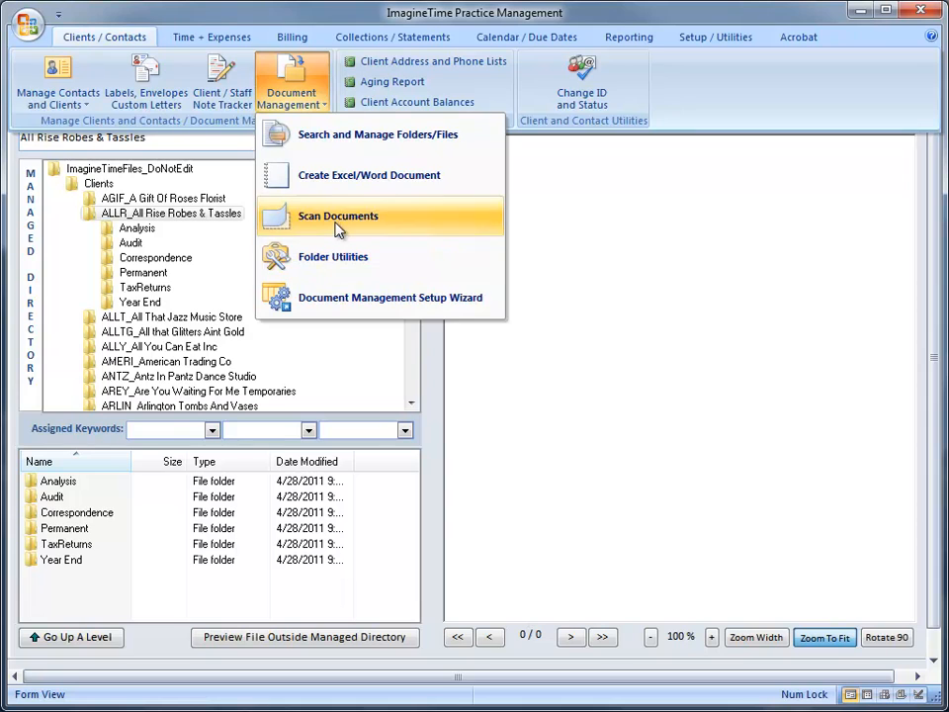
pyautogui.click(280, 220)
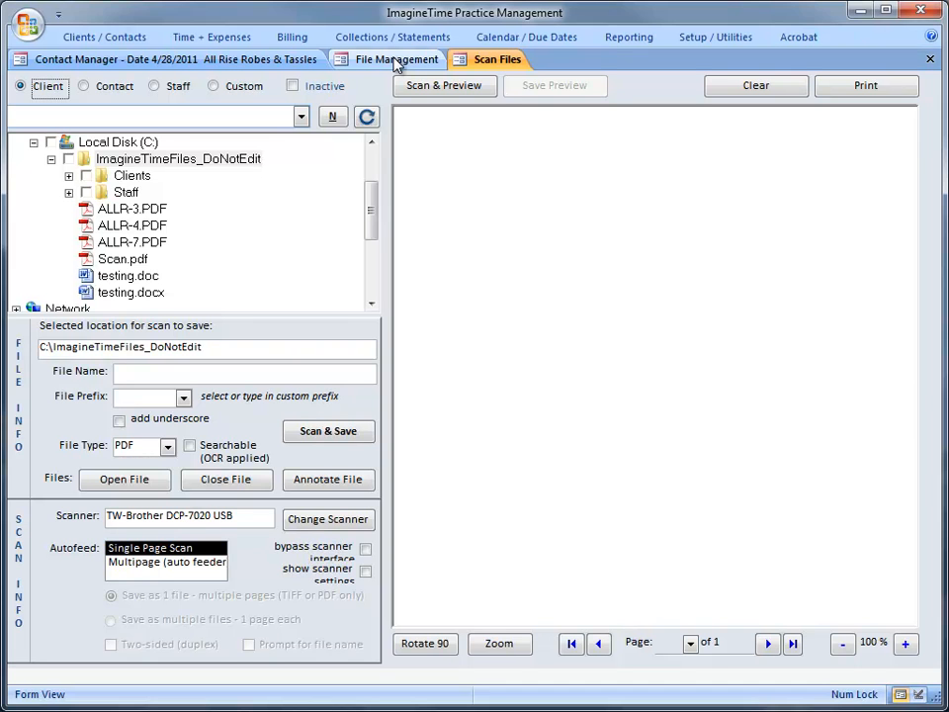
pyautogui.click(148, 161)
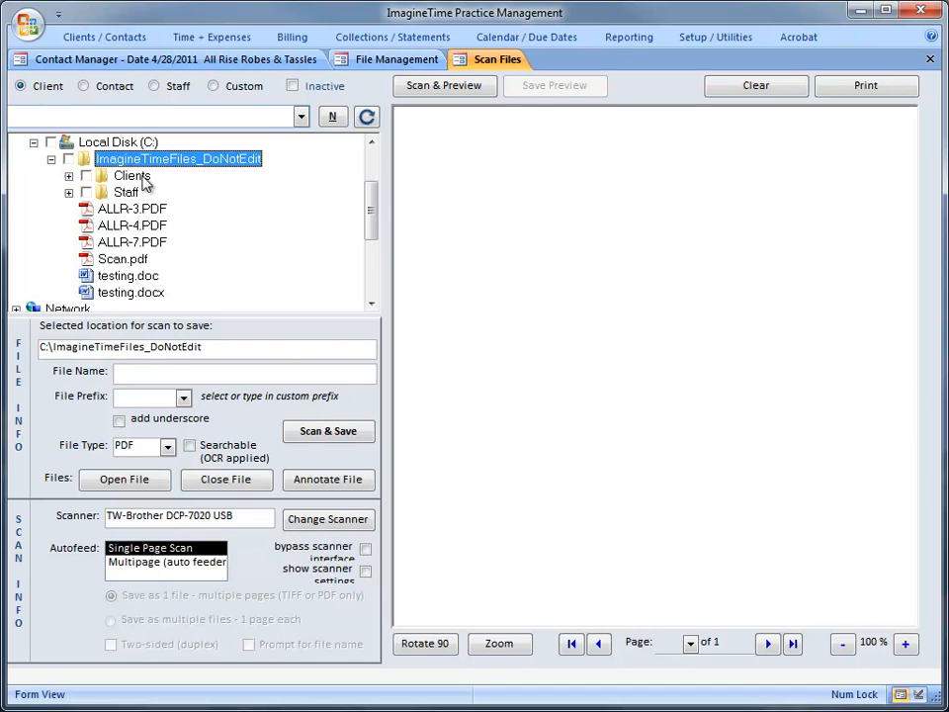
pyautogui.click(301, 116)
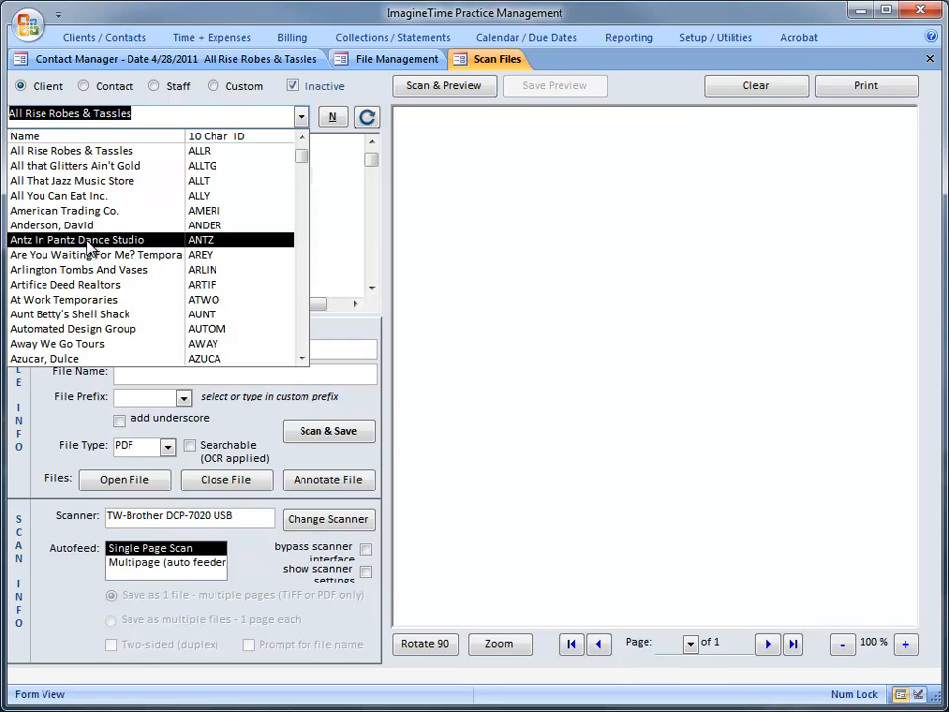
pyautogui.click(87, 240)
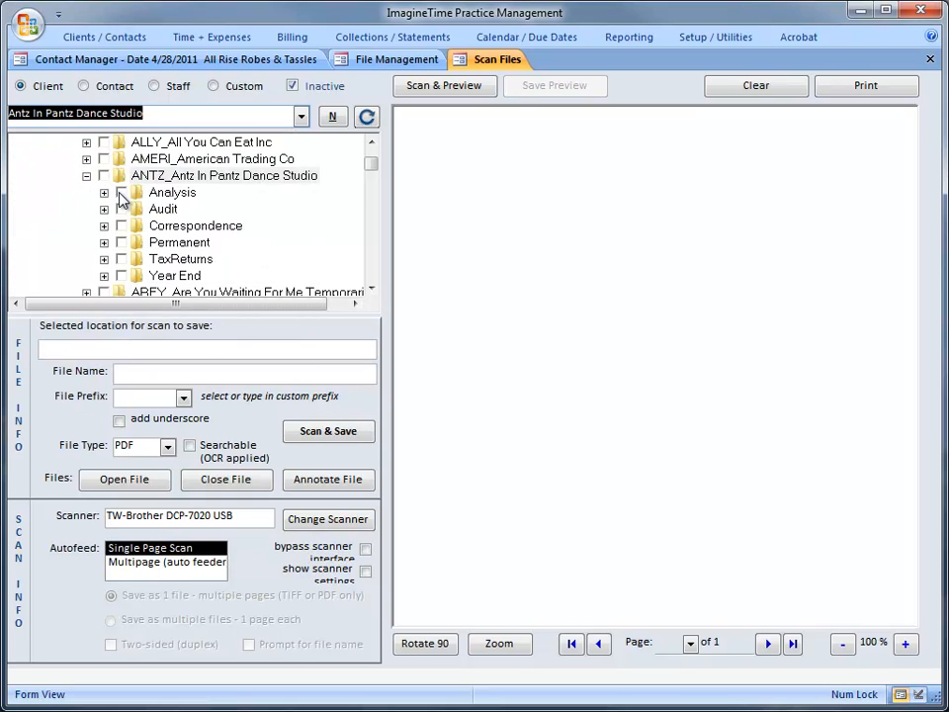
pyautogui.click(120, 192)
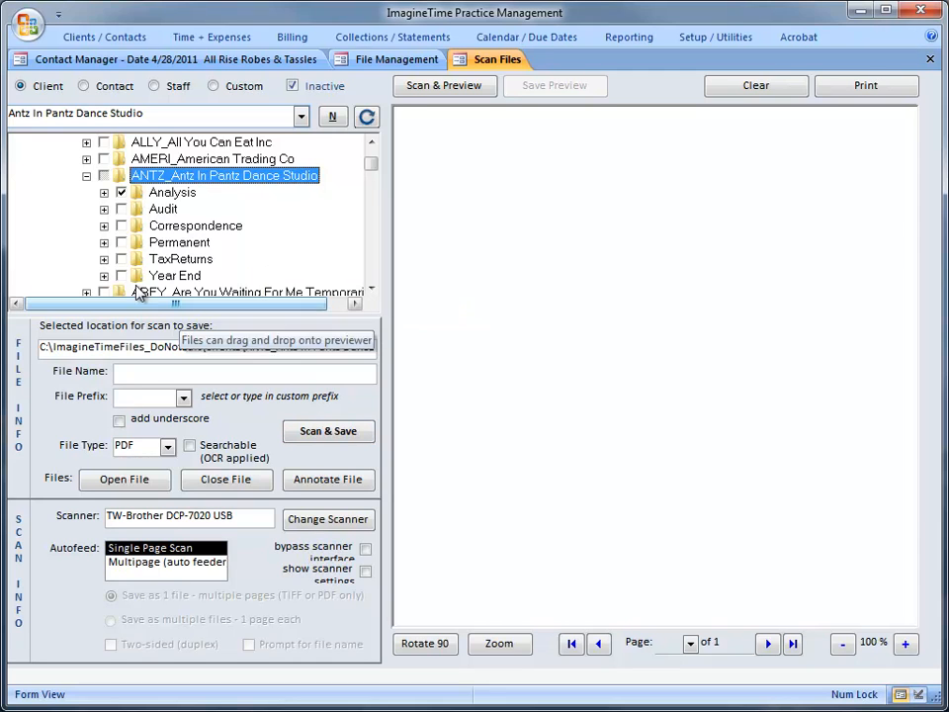
# View the list of available scanner sources without choosing a different scanner.
pyautogui.click(251, 514)
pyautogui.click(318, 524)
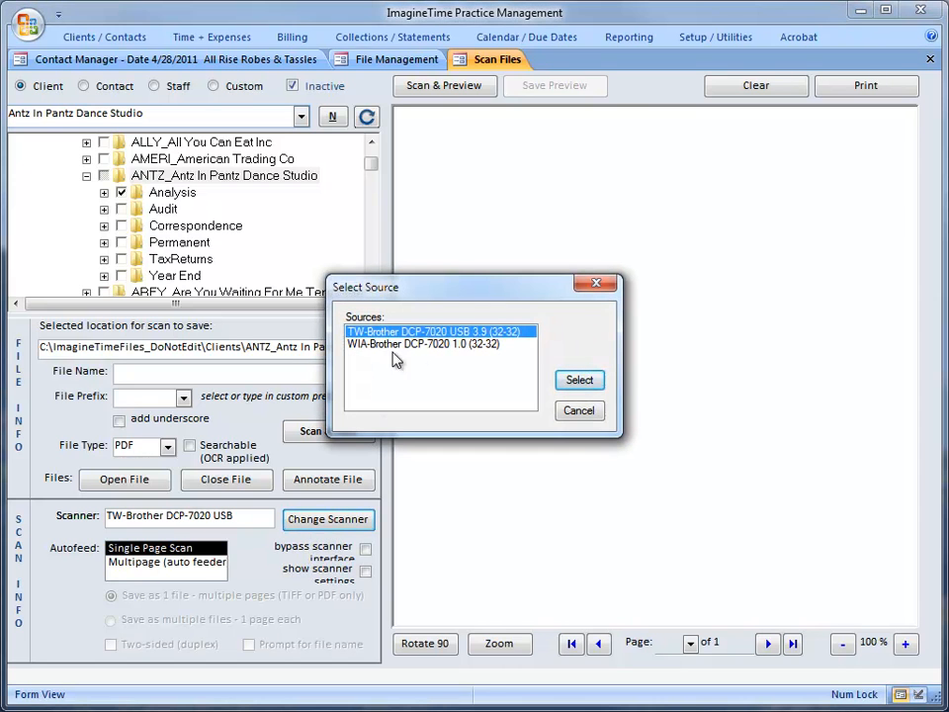
pyautogui.click(587, 412)
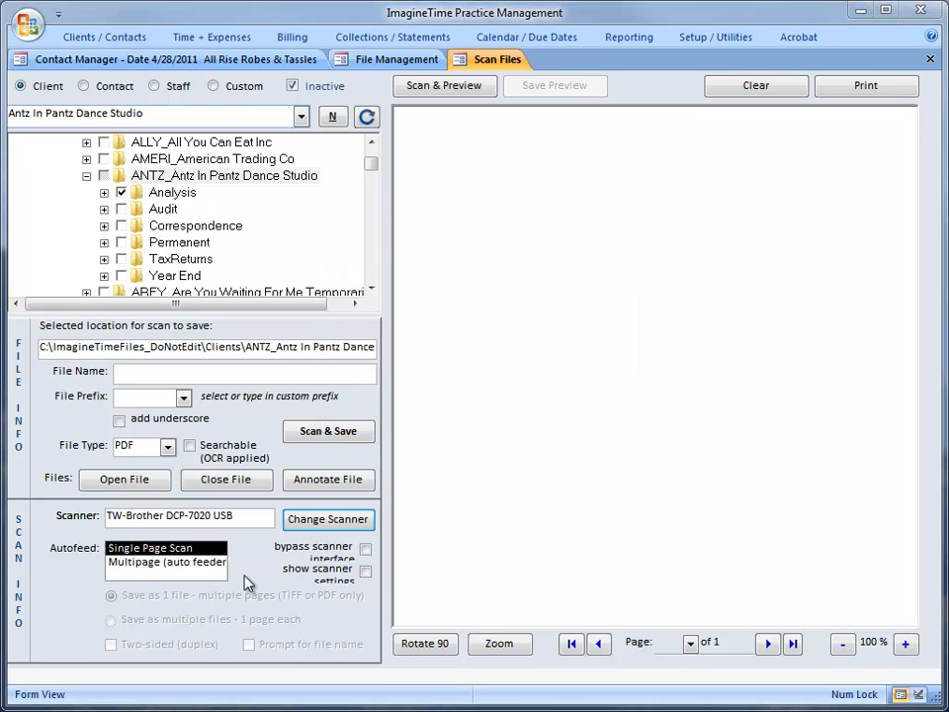
pyautogui.click(133, 516)
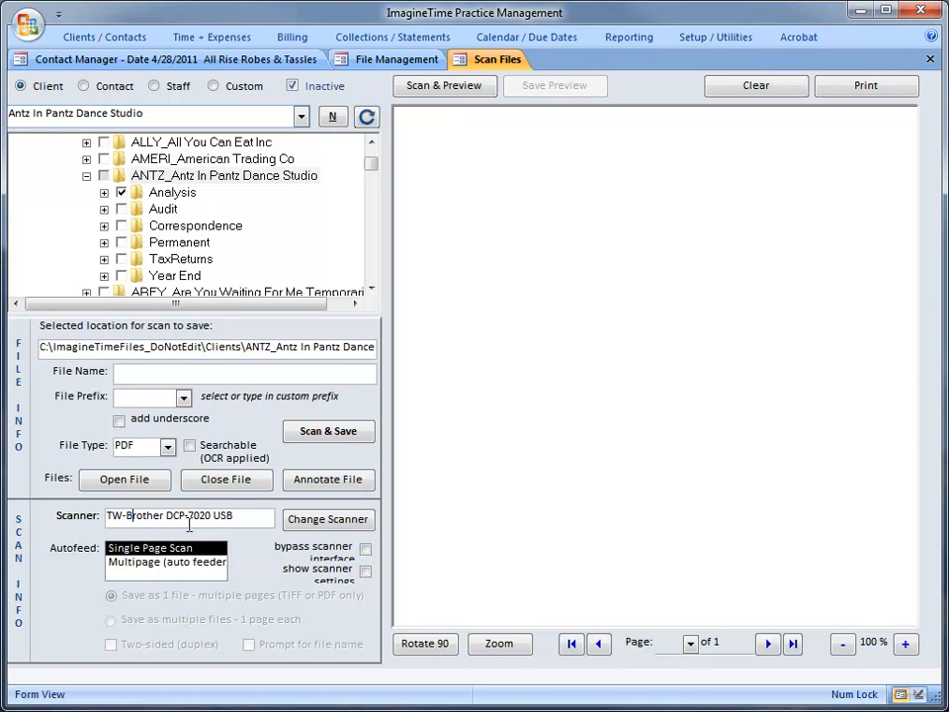
# Bypass the scanner interface to examine the saved and scanner-reported settings, and turn both scanner options off again.
pyautogui.click(365, 549)
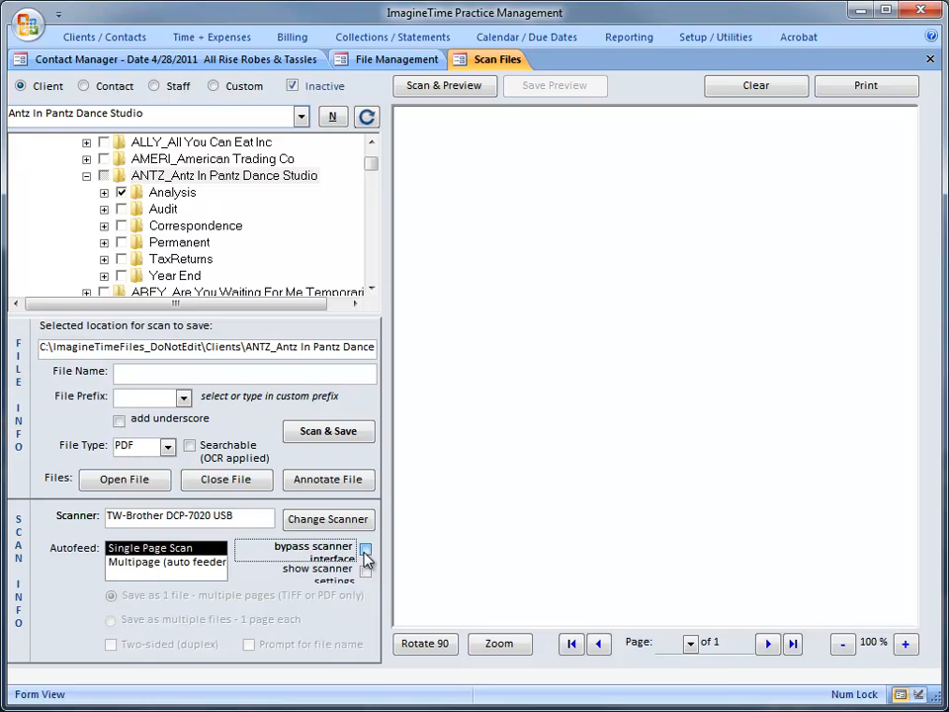
pyautogui.click(365, 573)
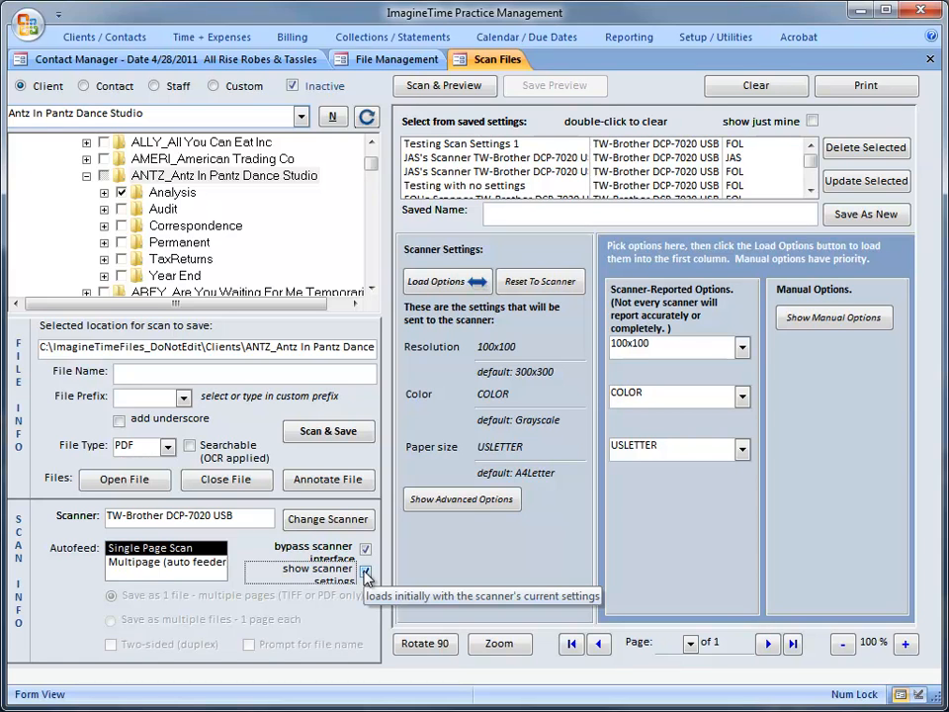
pyautogui.click(365, 574)
pyautogui.click(365, 548)
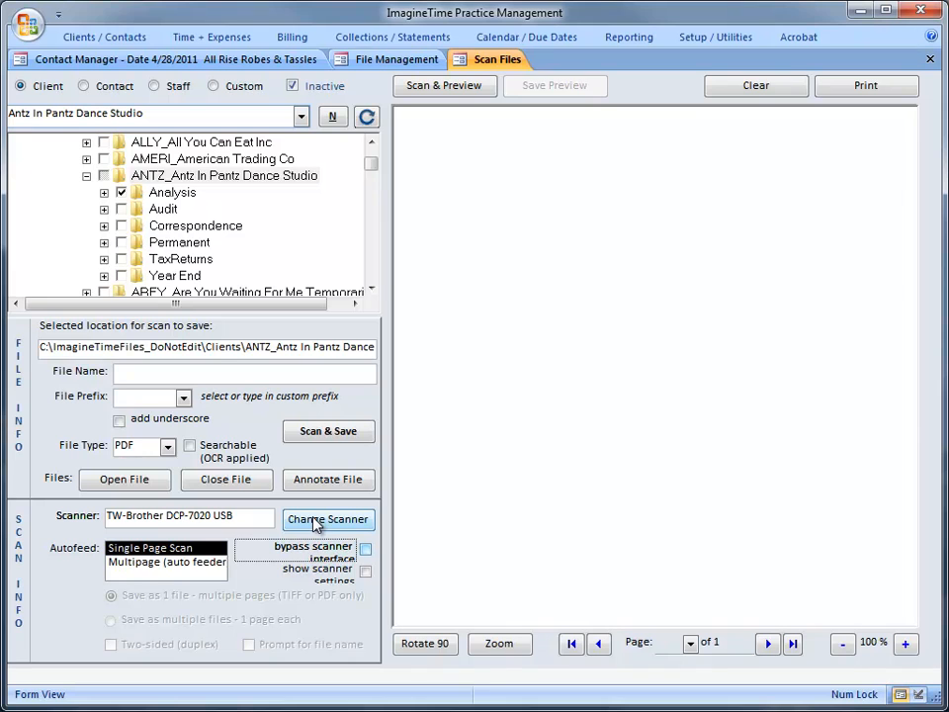
# Name the scan file with the client Name as prefix, an added underscore and the word Testing.
pyautogui.click(216, 375)
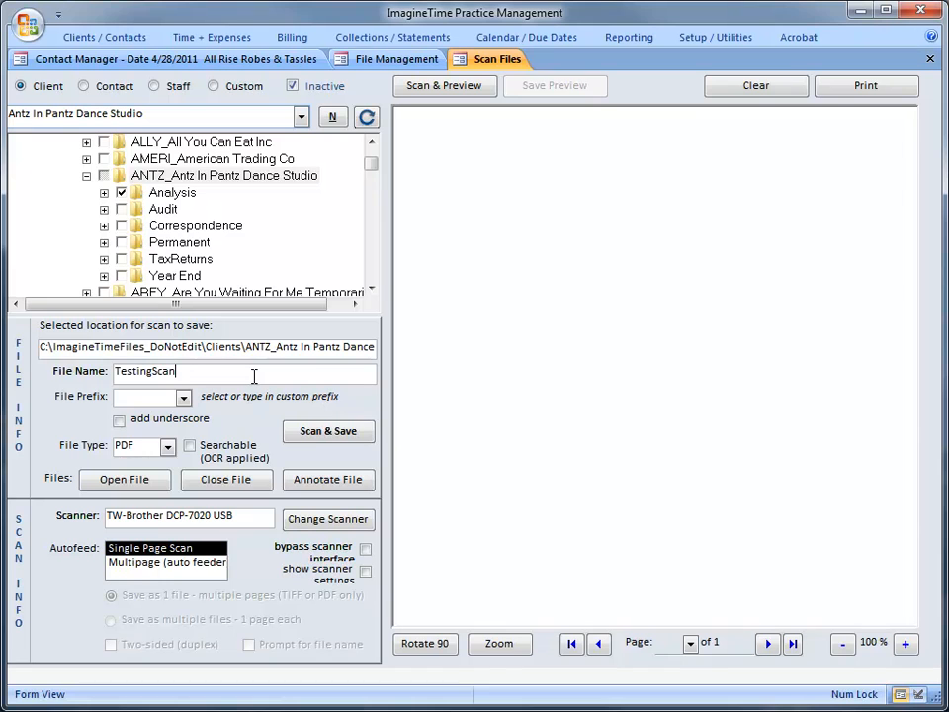
pyautogui.click(184, 399)
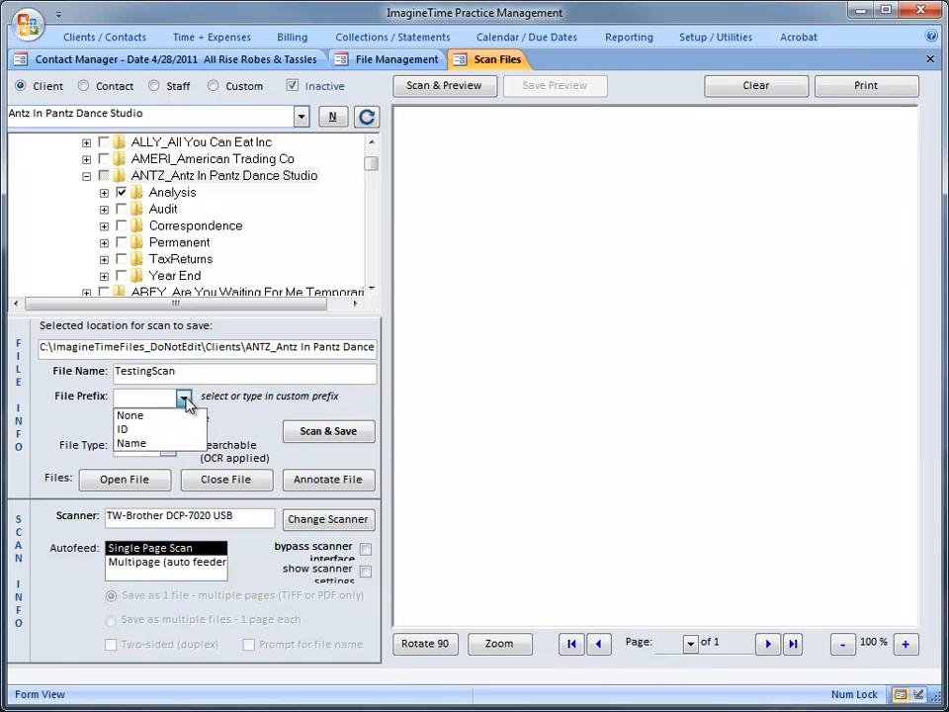
pyautogui.click(148, 443)
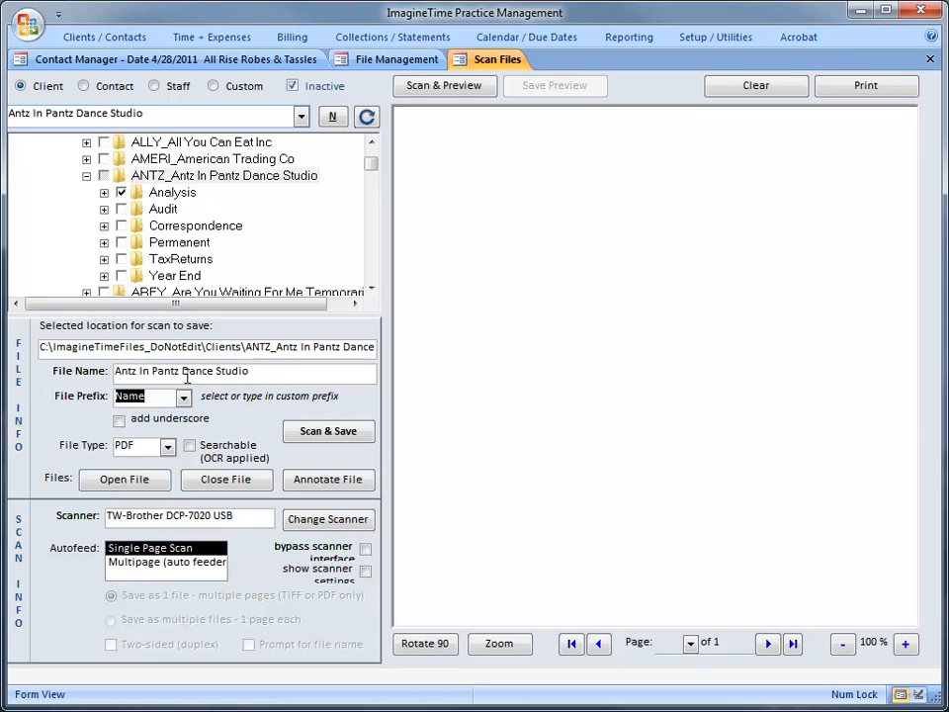
pyautogui.click(119, 422)
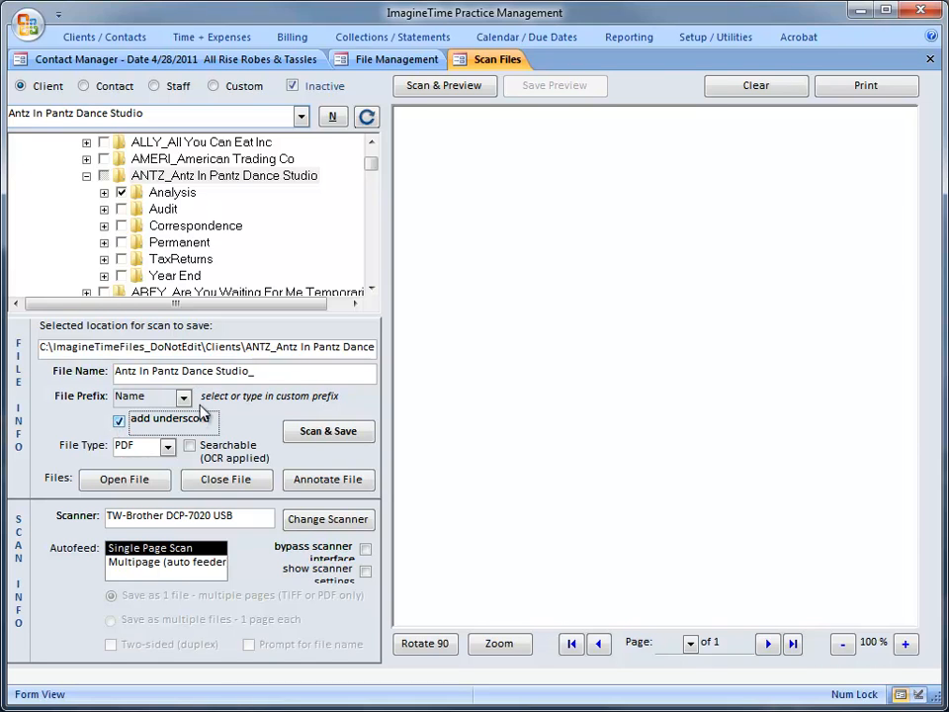
pyautogui.click(270, 371)
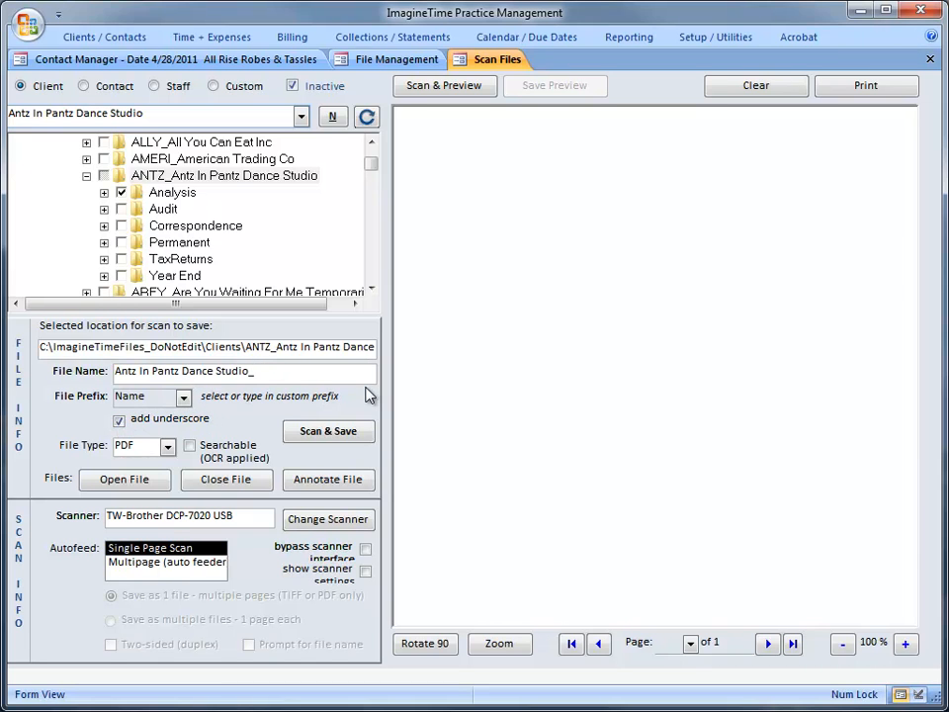
pyautogui.write('Testing')
# Try the Image file type and view its image formats, and return the file type to PDF.
pyautogui.click(167, 446)
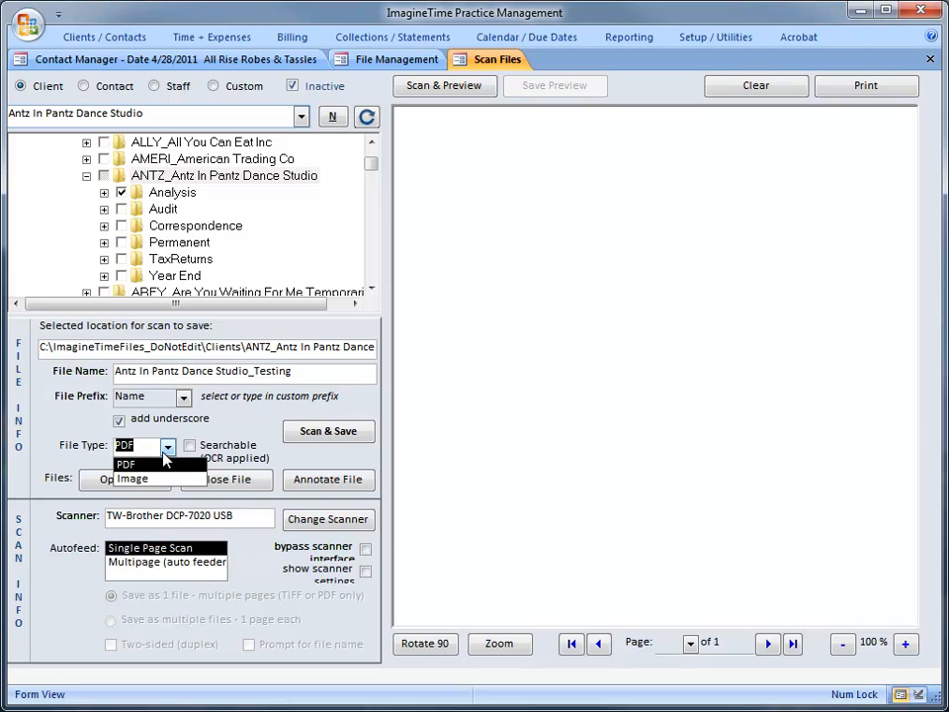
pyautogui.click(154, 479)
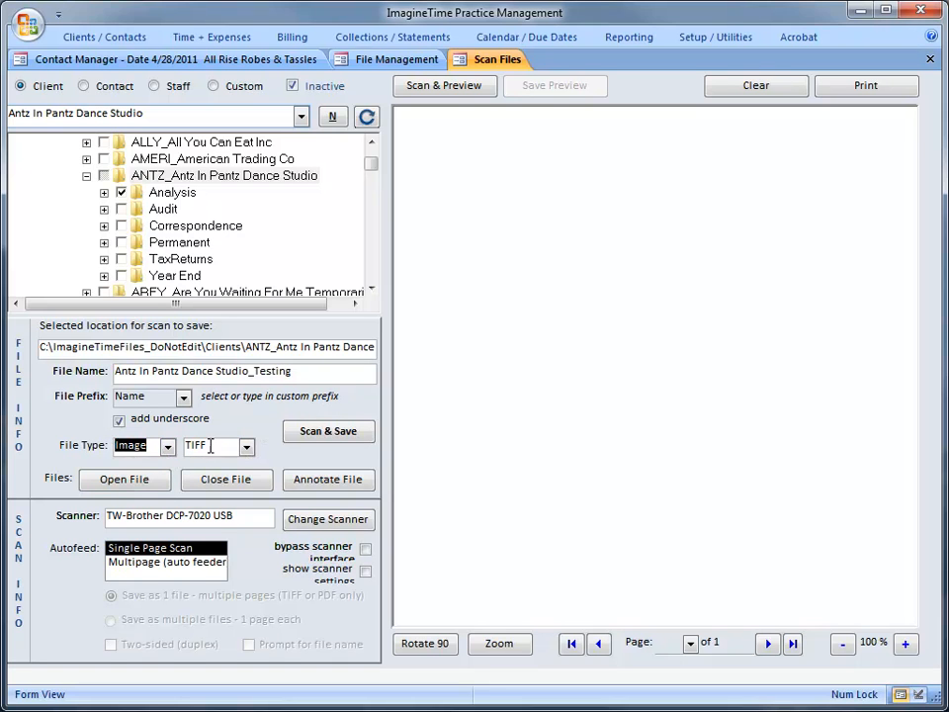
pyautogui.click(247, 446)
pyautogui.click(246, 447)
pyautogui.click(168, 446)
pyautogui.click(156, 461)
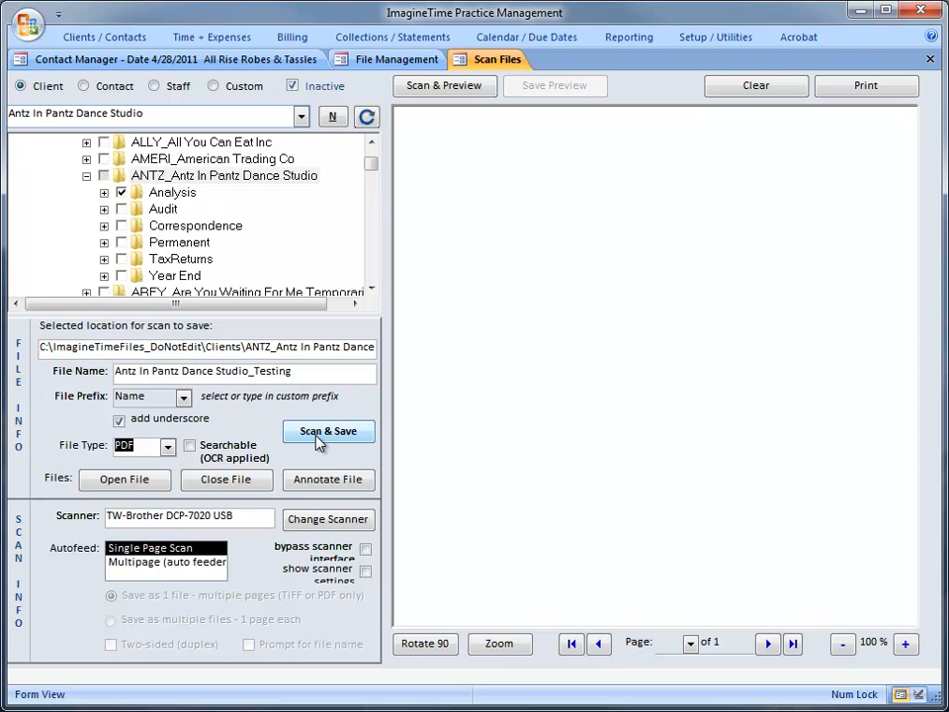
# Scan the page into the preview as 400 x 400 dpi Black & White letter size and rotate it upright.
pyautogui.click(432, 87)
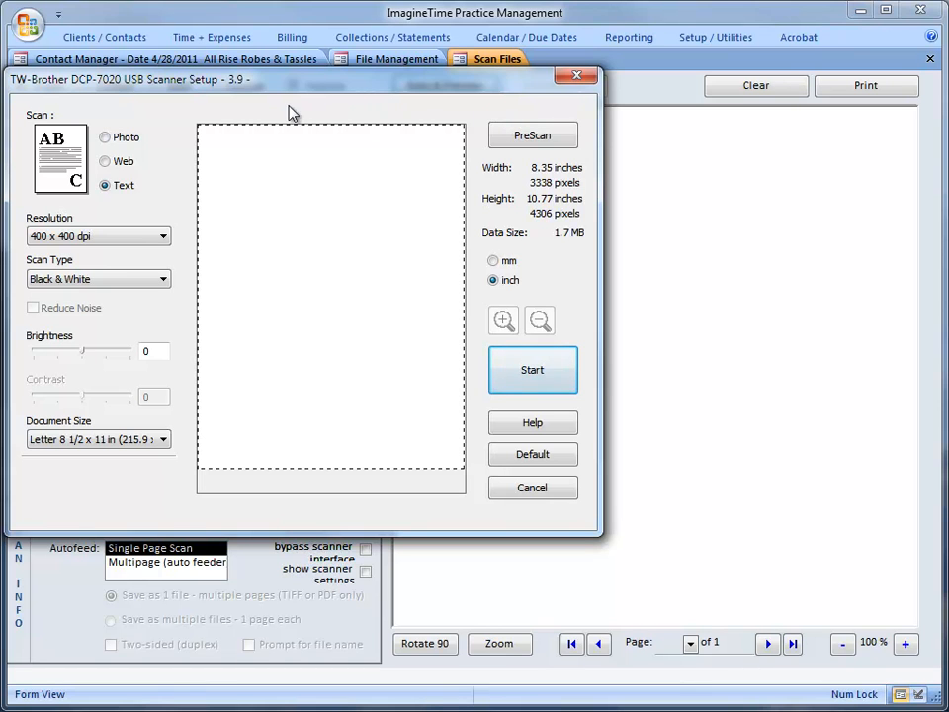
pyautogui.click(566, 384)
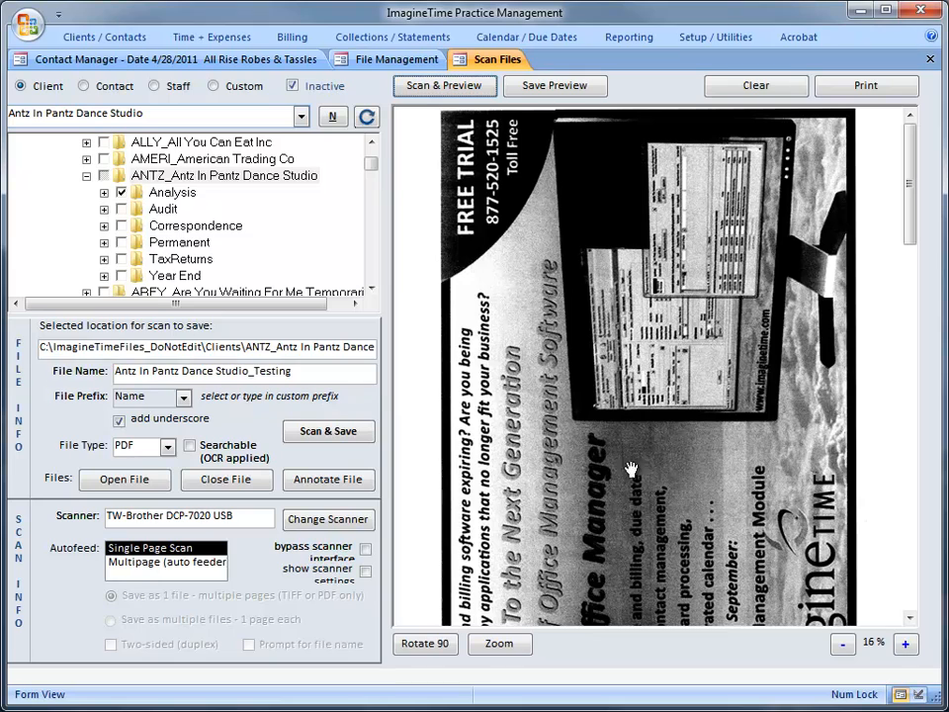
pyautogui.click(434, 648)
pyautogui.click(434, 647)
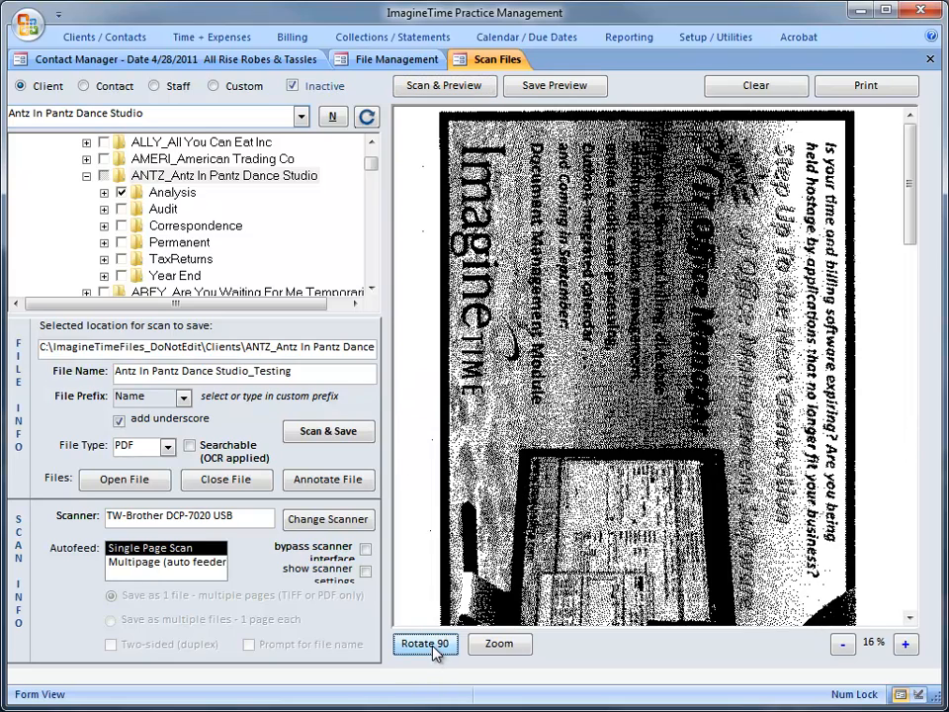
pyautogui.click(433, 647)
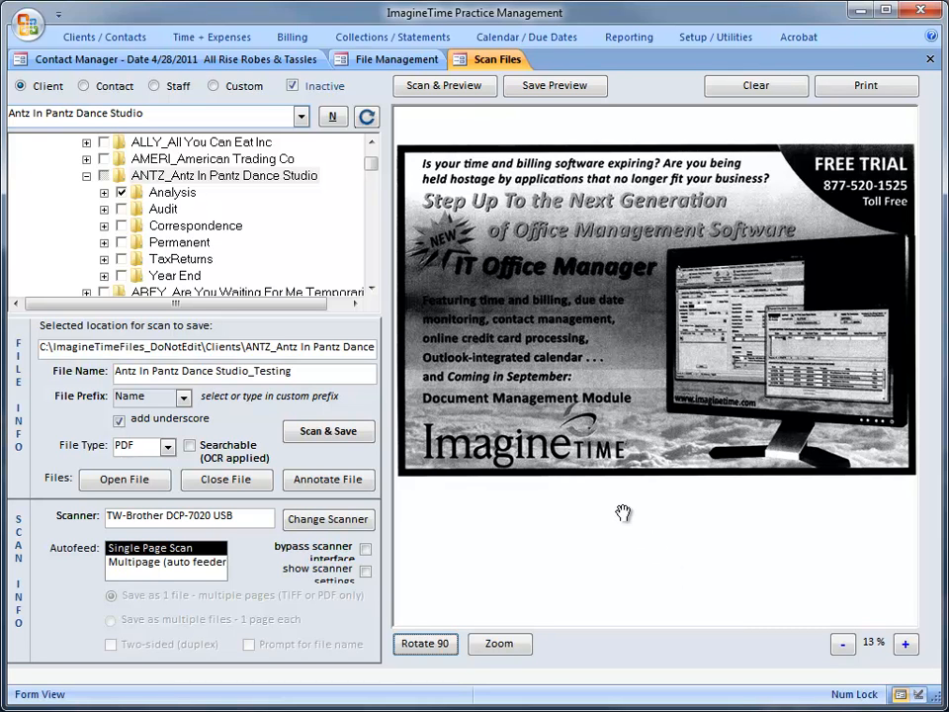
# Save the previewed scan and load the saved Antz In Pantz Dance Studio_Testing.pdf back into the previewer for a closer check.
pyautogui.click(554, 86)
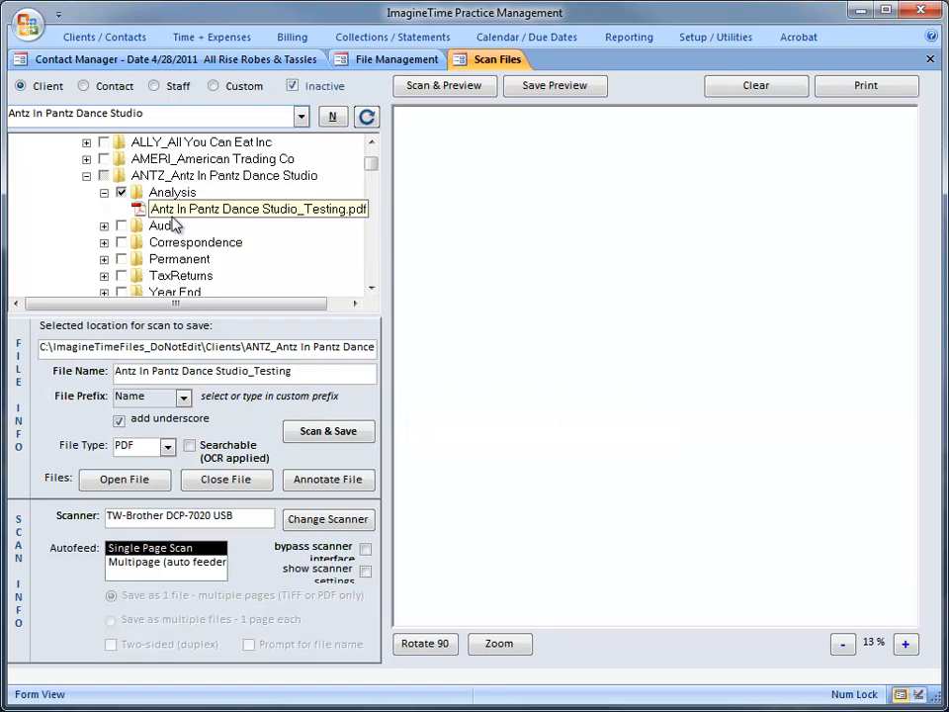
pyautogui.moveTo(182, 207); pyautogui.dragTo(427, 244)
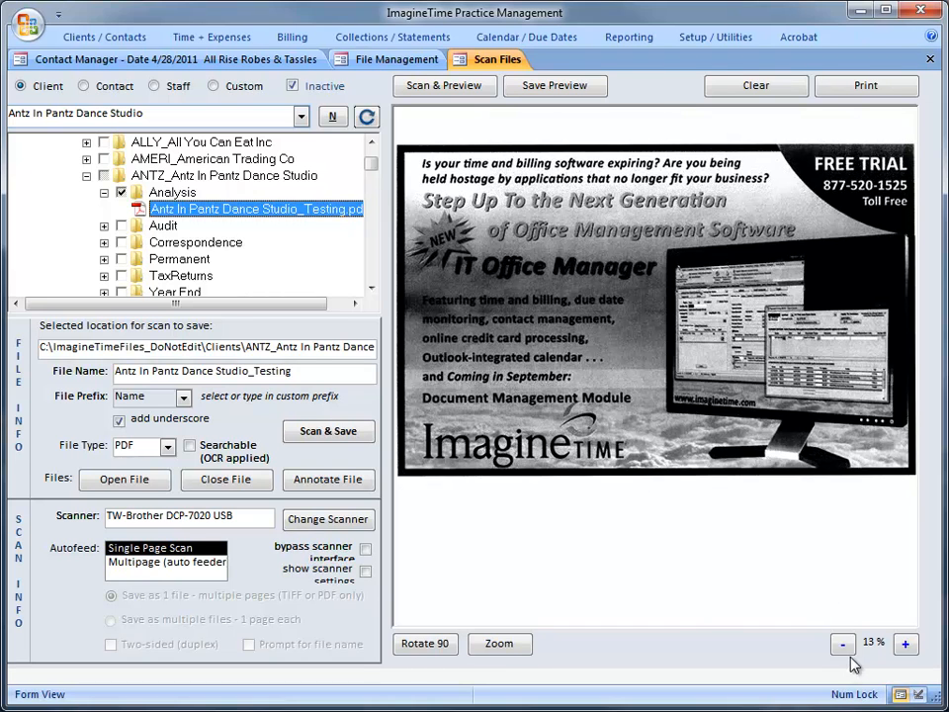
pyautogui.click(492, 650)
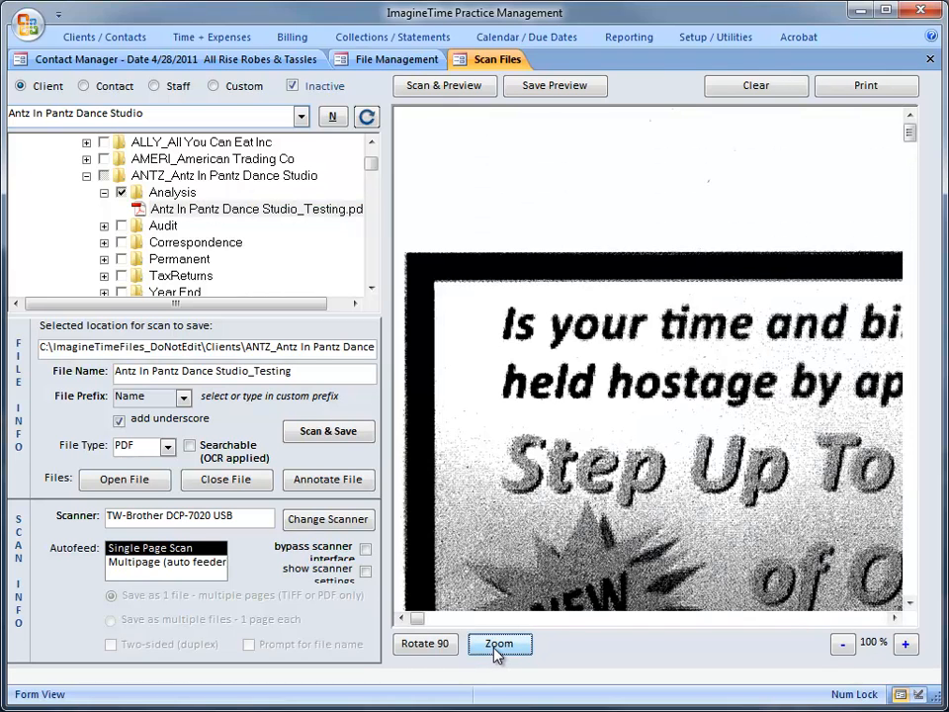
pyautogui.click(498, 647)
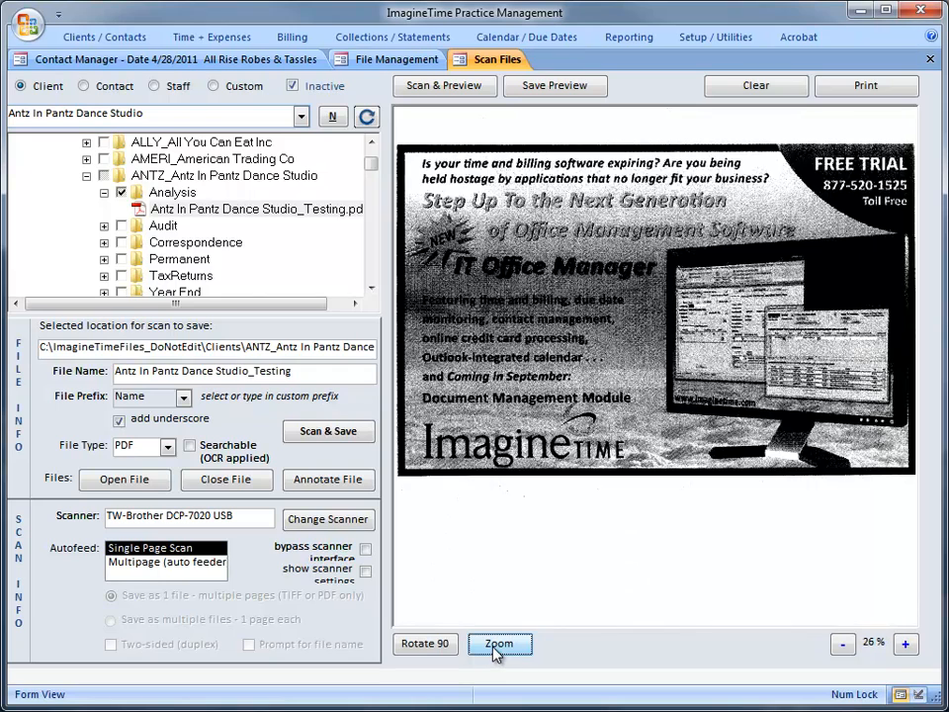
pyautogui.click(904, 644)
pyautogui.click(904, 644)
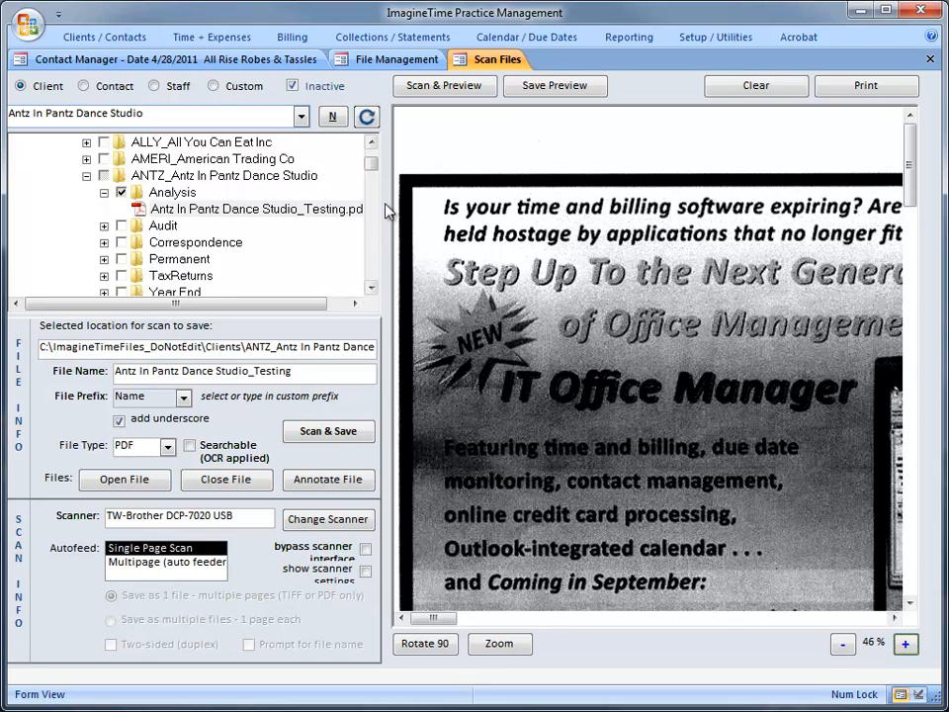
# Open the Virtual Office 6755i user manual PDF from the TechSupport 8x8 folder in the previewer.
pyautogui.click(137, 479)
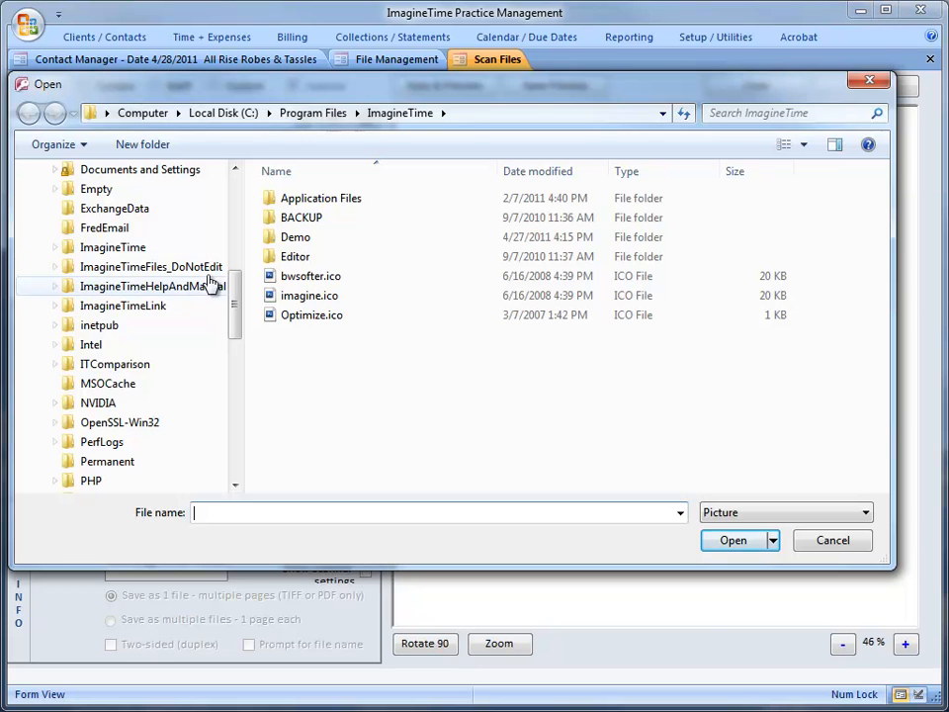
pyautogui.moveTo(238, 300); pyautogui.dragTo(236, 406)
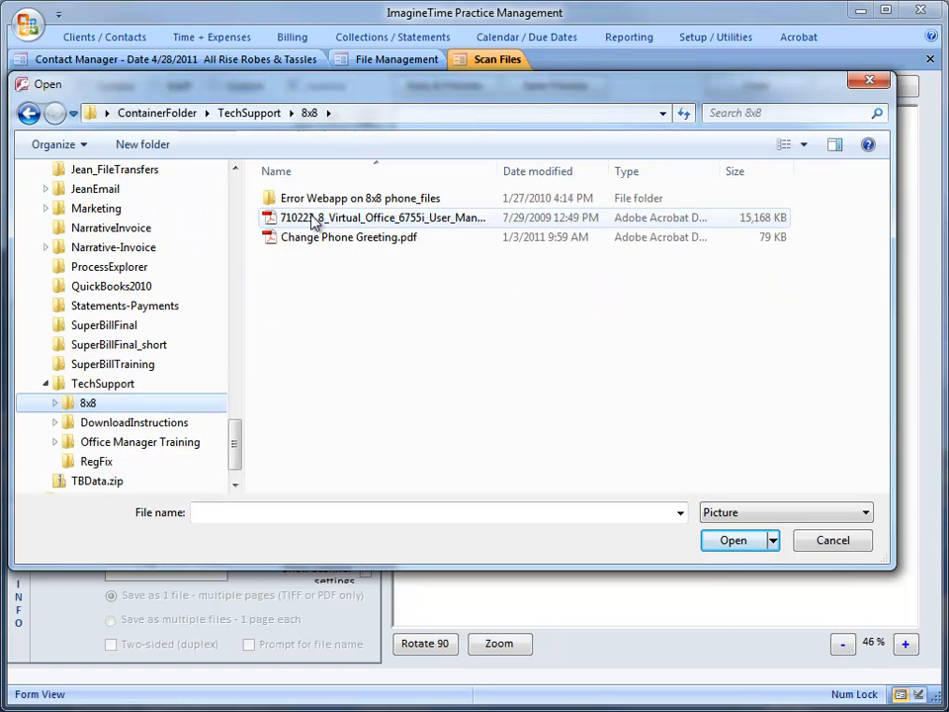
pyautogui.click(317, 219)
pyautogui.click(731, 541)
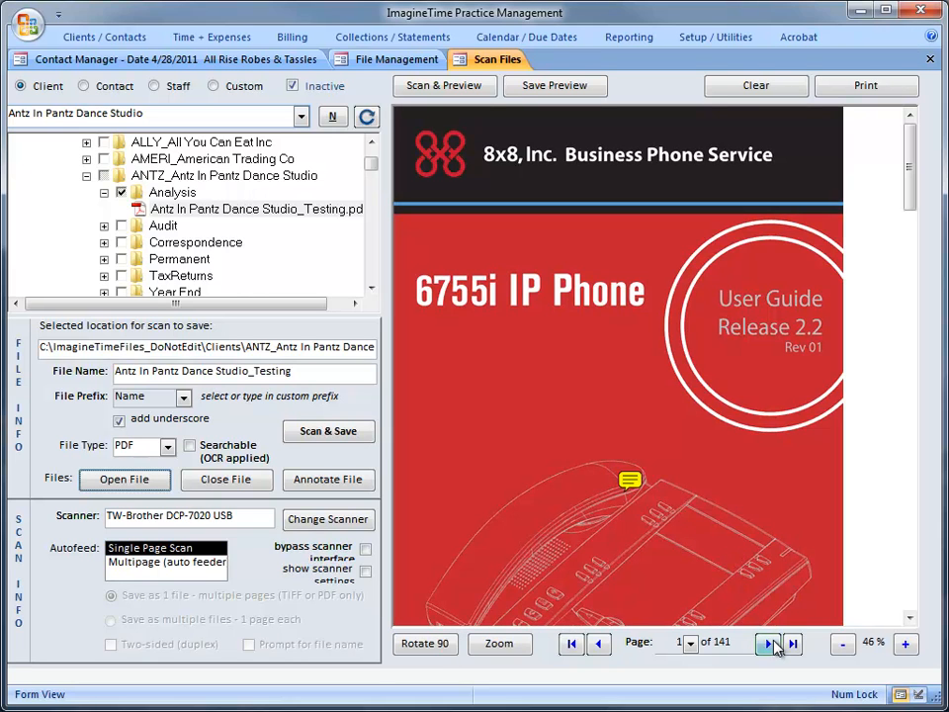
# Page forward through the manual to page 6 and look at the viewer's Zoom options for the page.
pyautogui.click(769, 643)
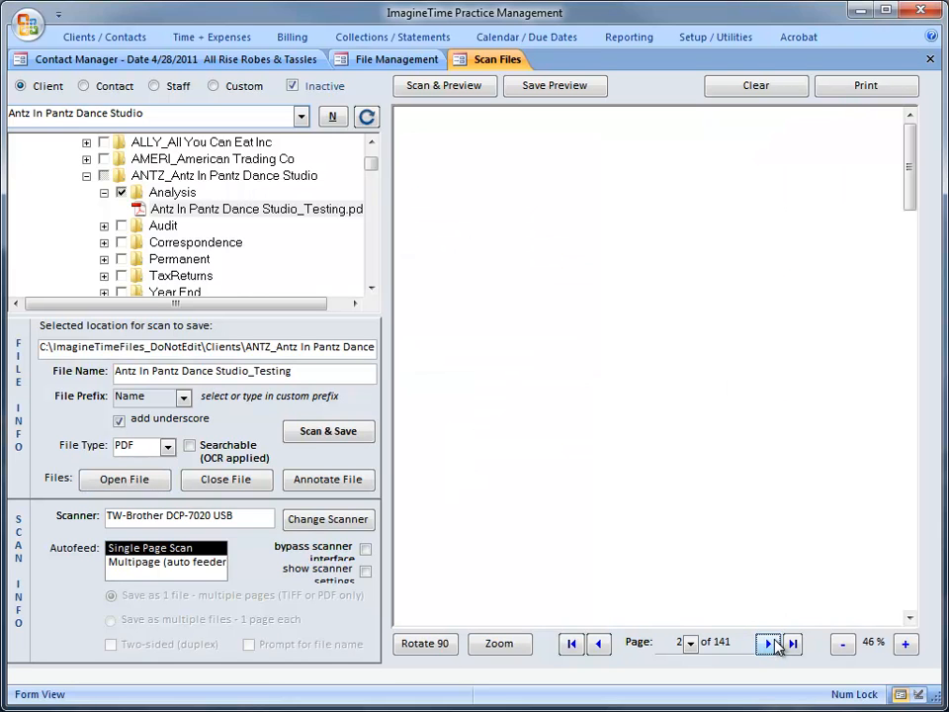
pyautogui.click(769, 644)
pyautogui.click(769, 643)
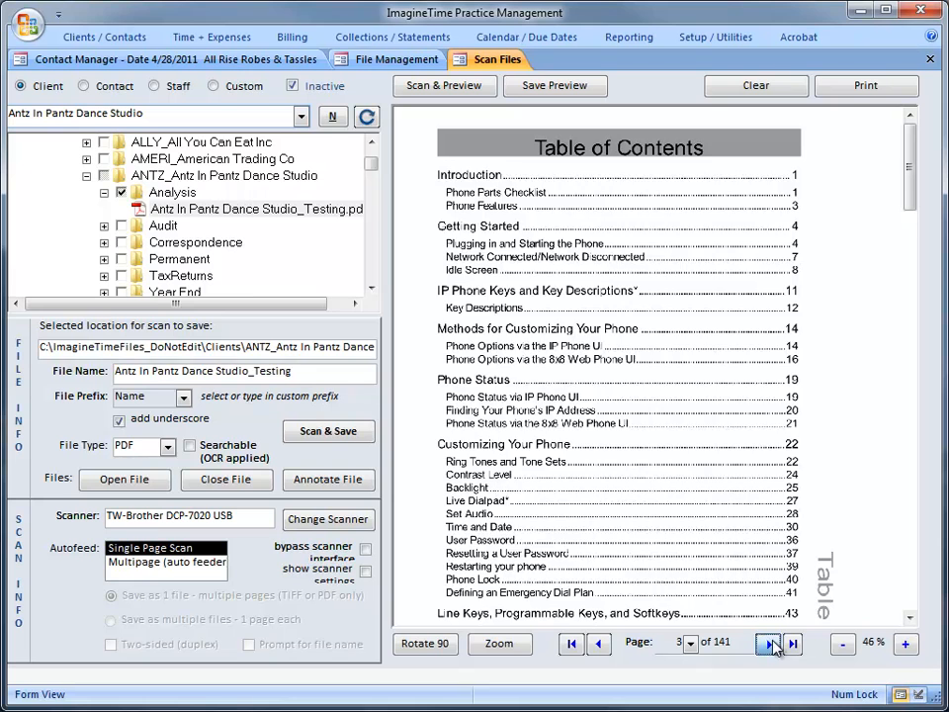
pyautogui.click(768, 643)
pyautogui.click(768, 644)
pyautogui.rightClick(561, 341)
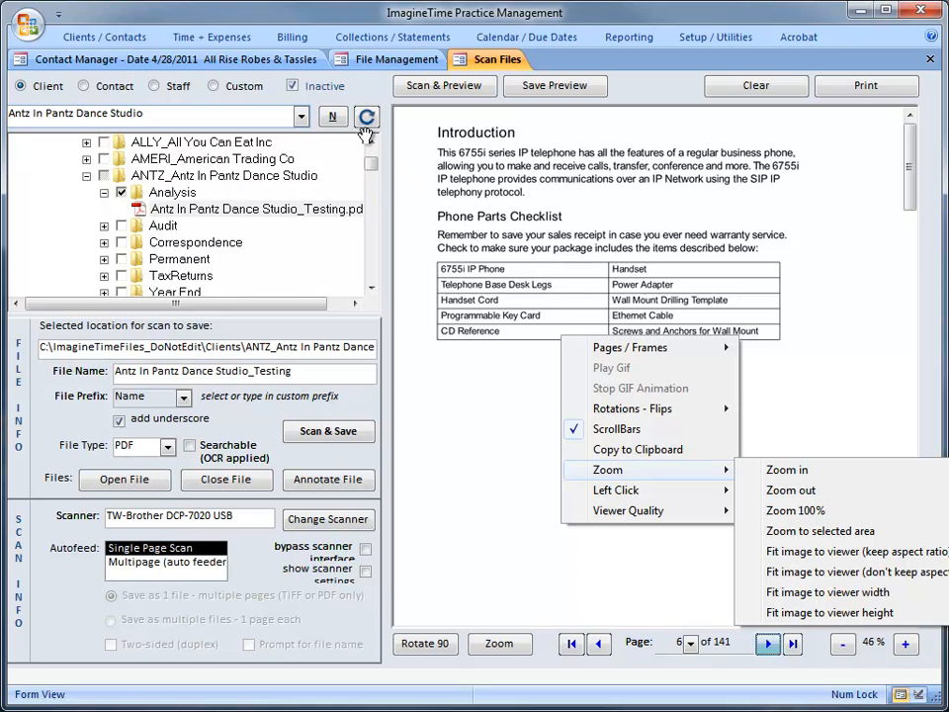
pyautogui.click(257, 209)
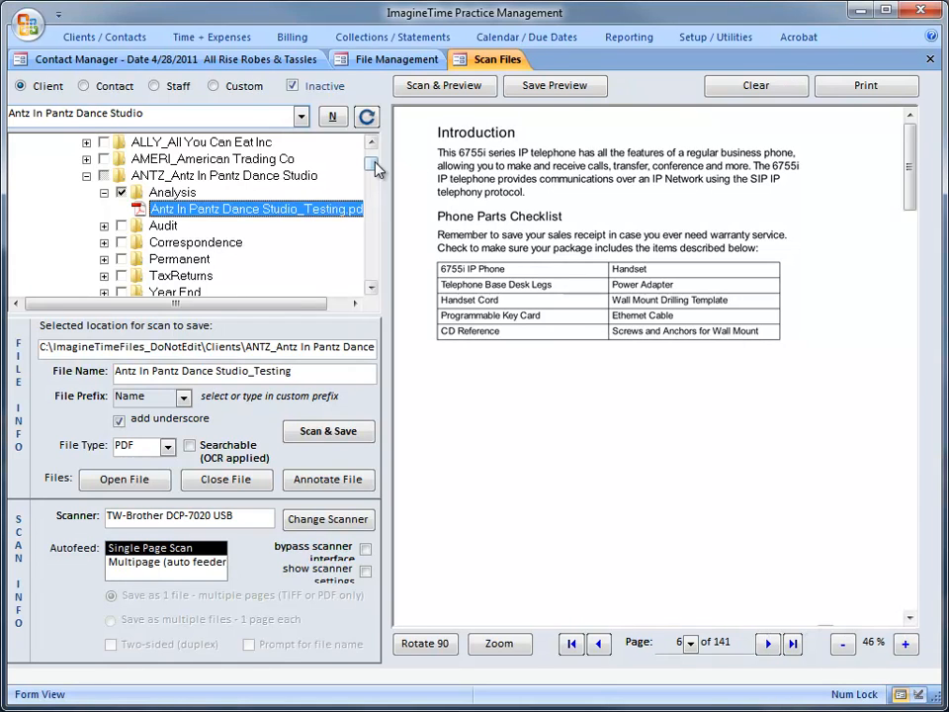
# Deselect the Antz In Pantz Analysis folder and select the Artifice Deed Realtors, Aunt Bettys Shell Shack and Automated Design Group folders as save locations.
pyautogui.click(120, 193)
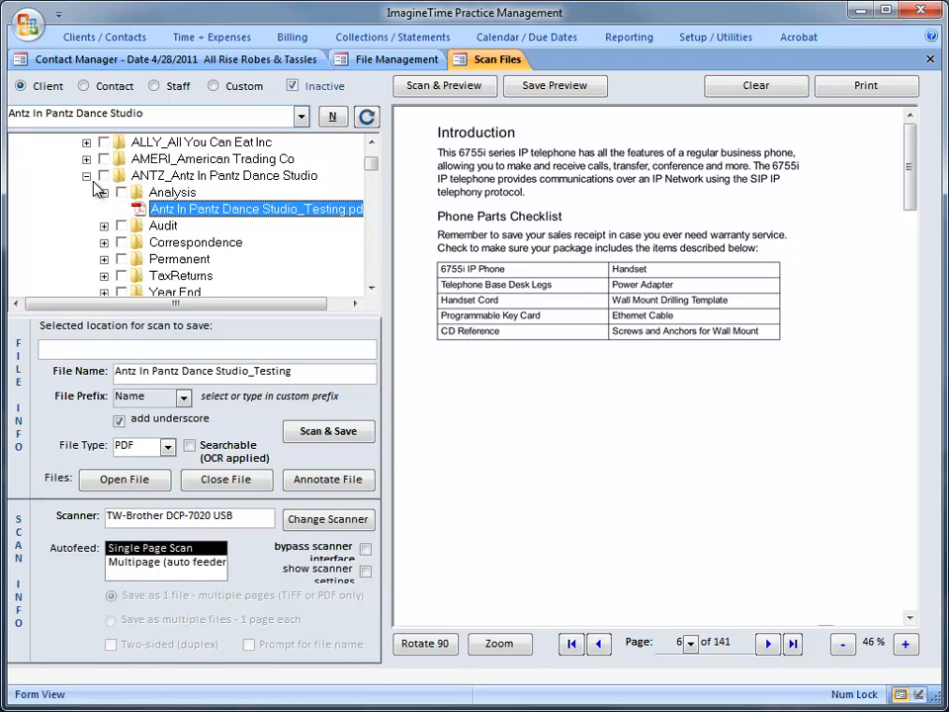
pyautogui.click(87, 176)
pyautogui.click(102, 226)
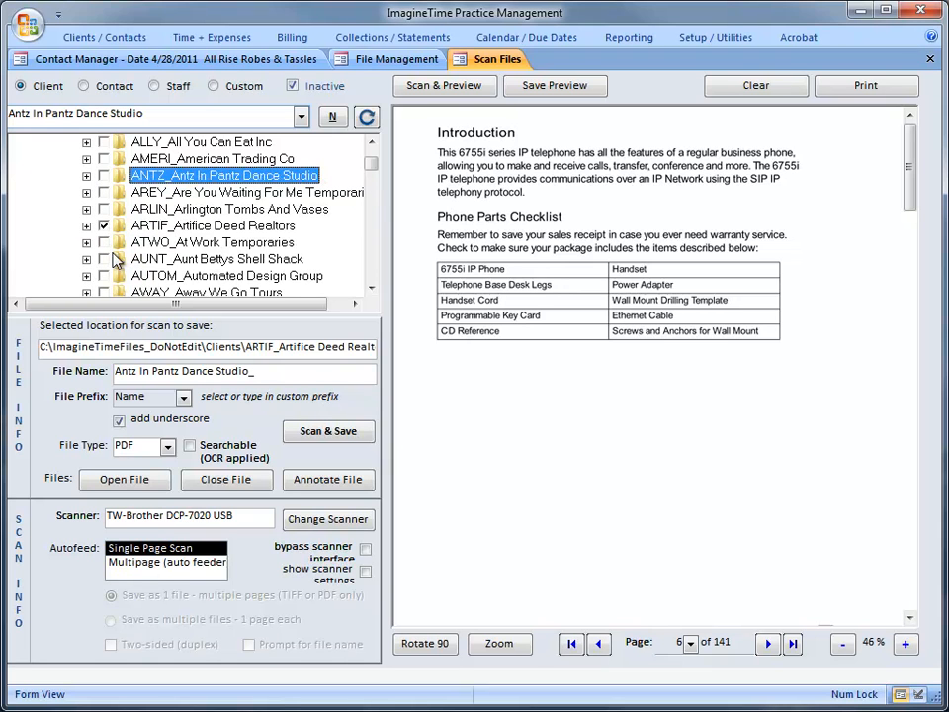
pyautogui.click(102, 259)
pyautogui.click(103, 276)
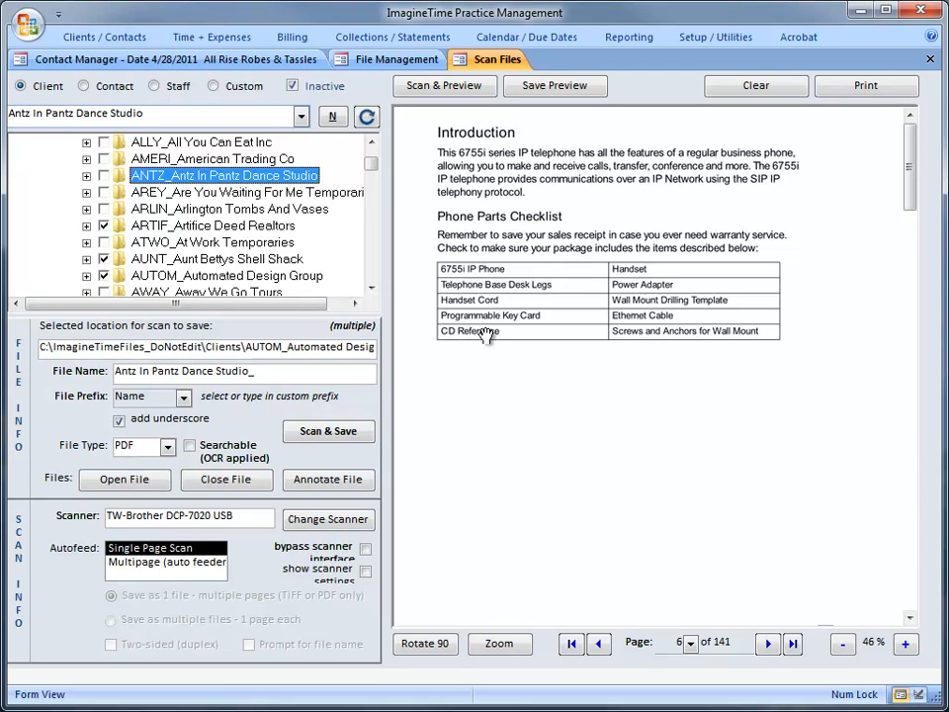
# Name the file TestingScan2 with prefix None and no underscore, and scan and save it to the selected client folders.
pyautogui.click(241, 374)
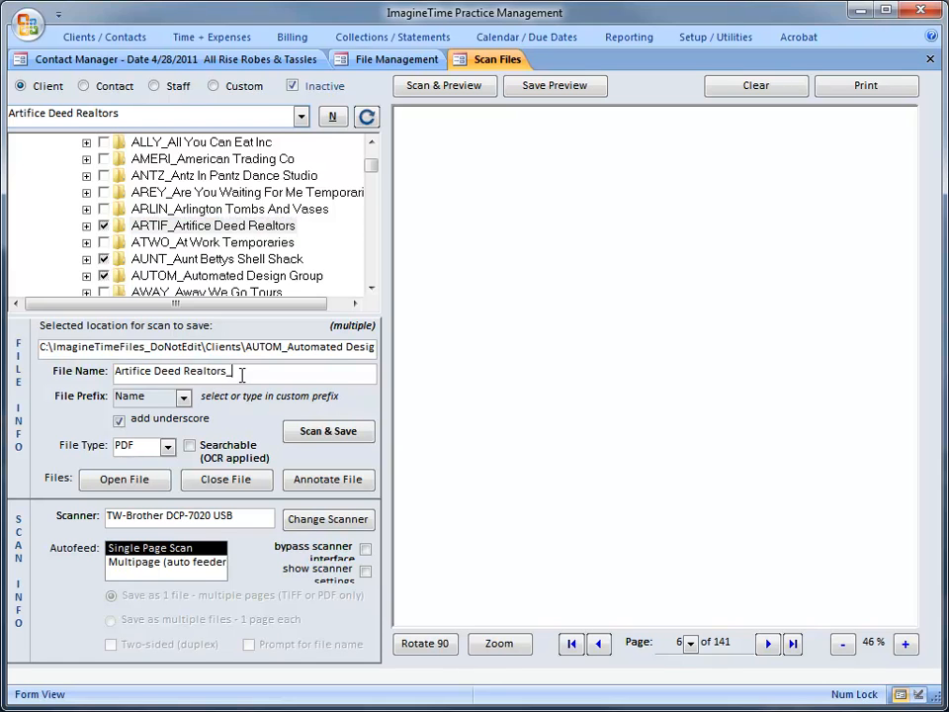
pyautogui.moveTo(241, 375); pyautogui.dragTo(79, 374)
pyautogui.click(183, 396)
pyautogui.click(133, 415)
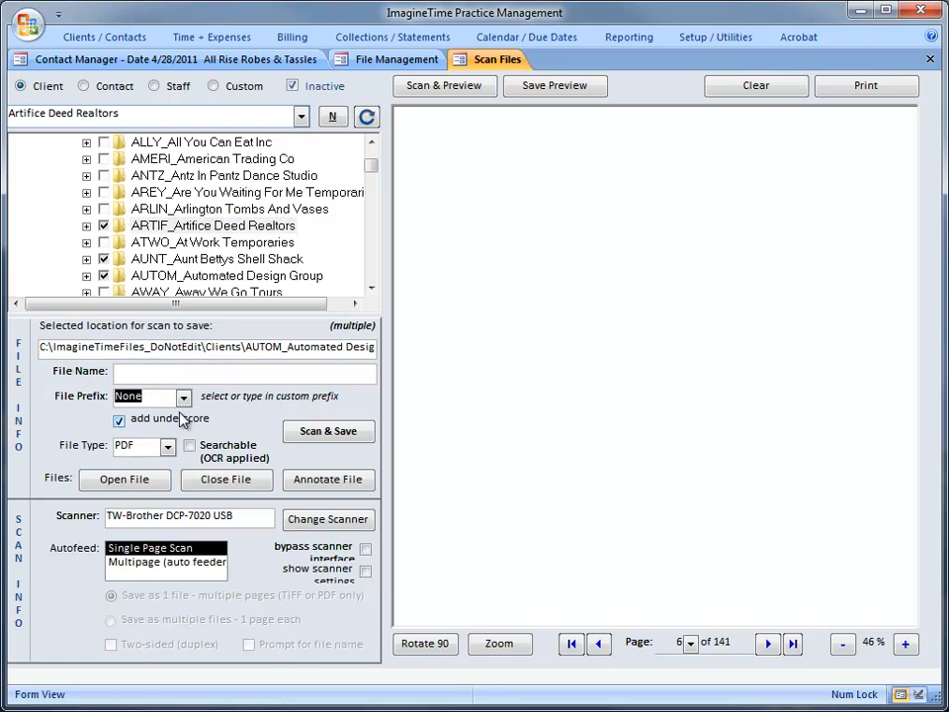
pyautogui.click(120, 422)
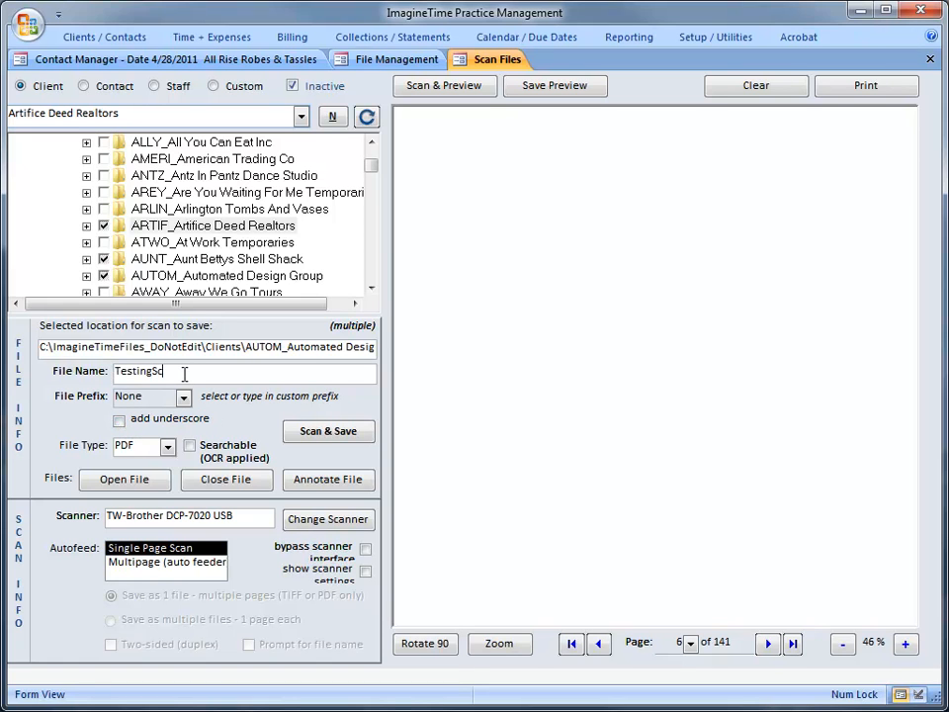
pyautogui.press('BackSpace')
pyautogui.click(309, 431)
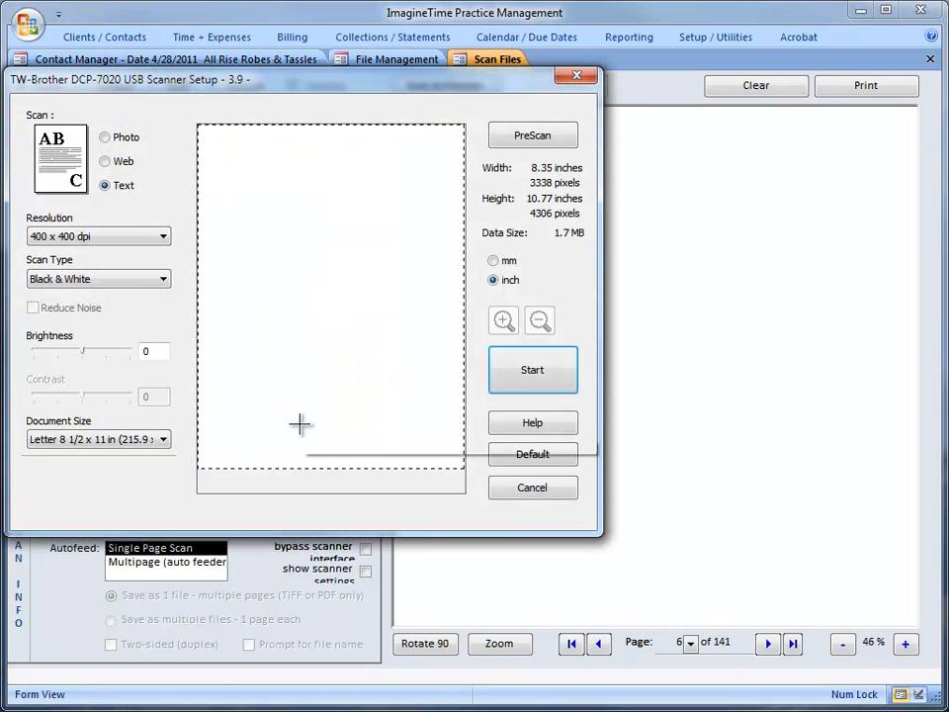
pyautogui.click(543, 385)
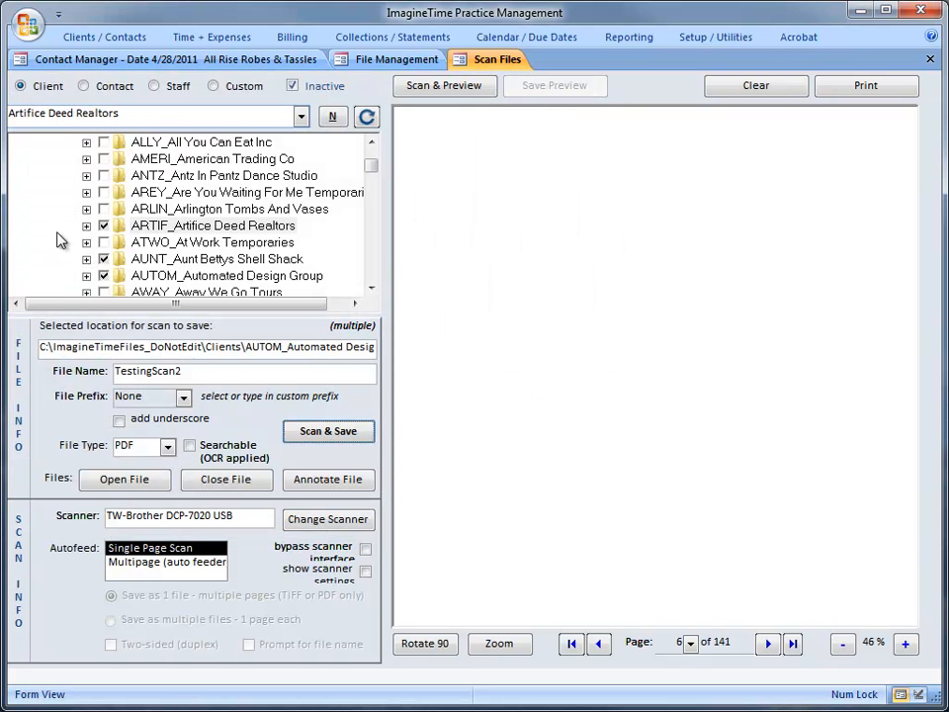
# Check the Artifice Deed Realtors, Aunt Bettys Shell Shack and Automated Design Group folders for the TestingScan2.pdf copies.
pyautogui.click(87, 227)
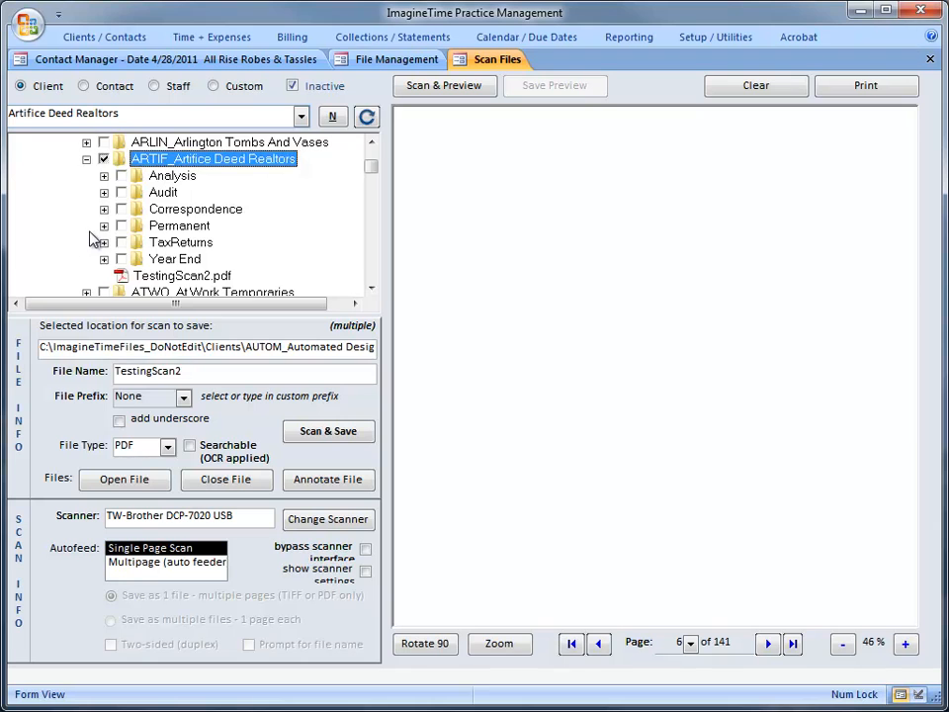
pyautogui.scroll(-1, 89, 247)
pyautogui.click(86, 258)
pyautogui.scroll(-1, 86, 256)
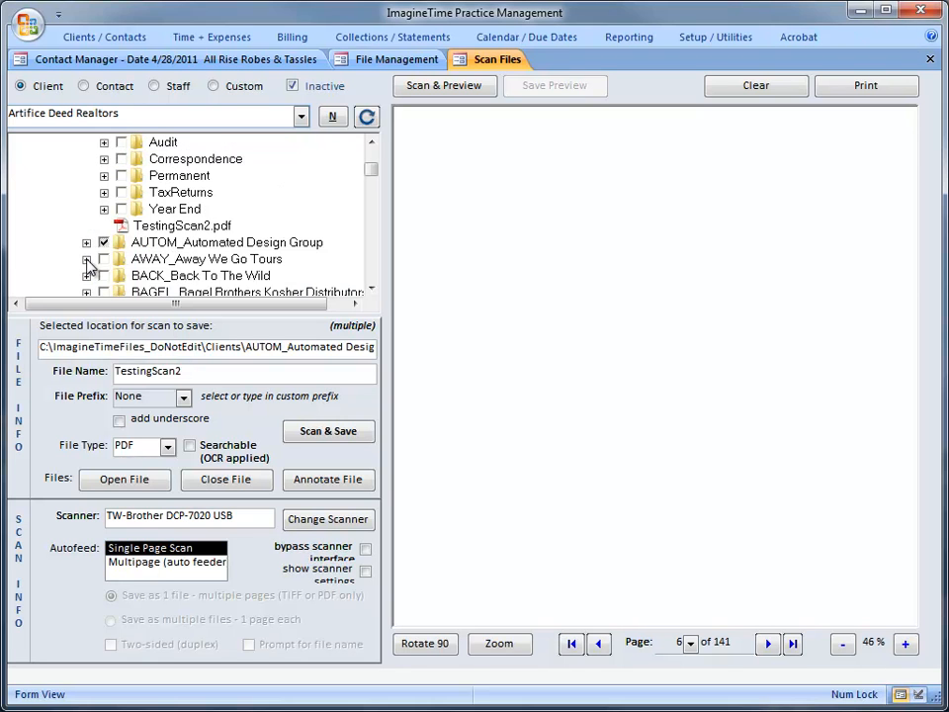
pyautogui.click(87, 242)
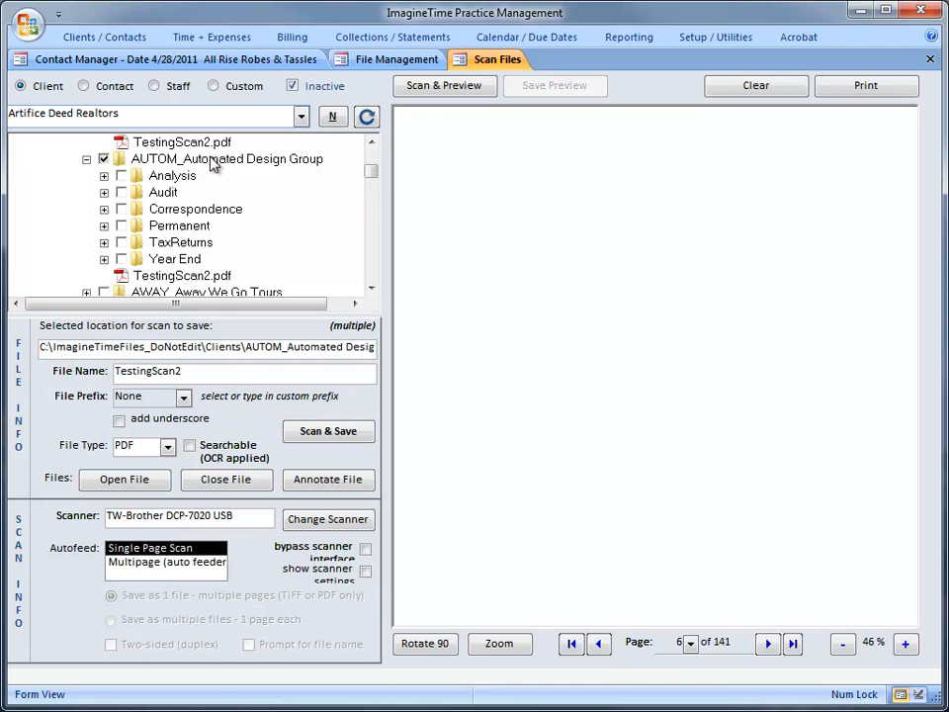
pyautogui.scroll(3, 211, 164)
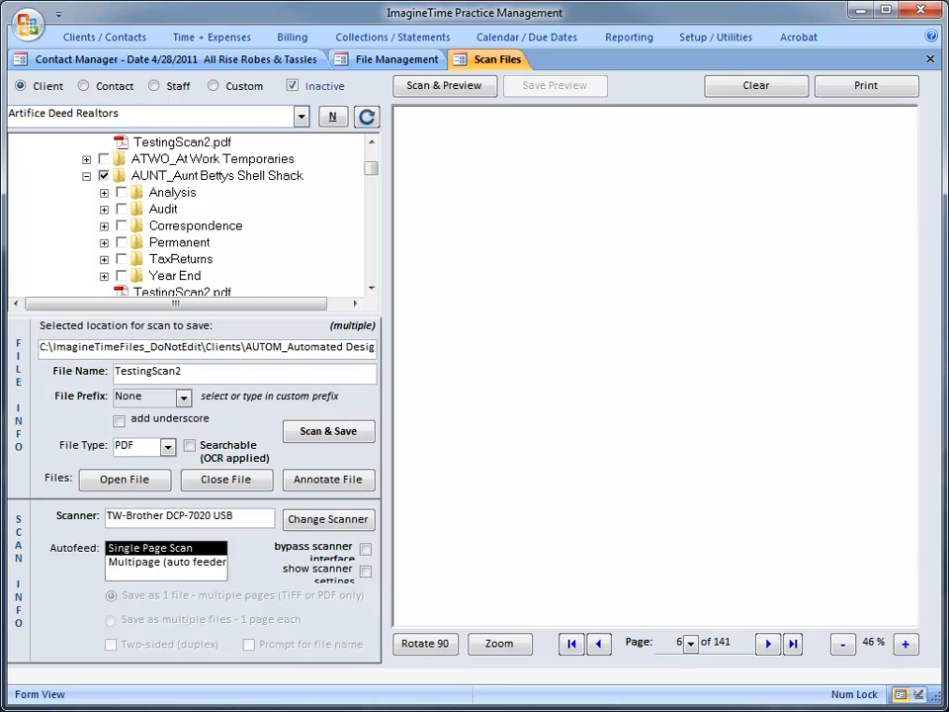
# Set Autofeed to Multipage (auto feeder), and try the two-sided (duplex) option, turning it back off.
pyautogui.click(186, 562)
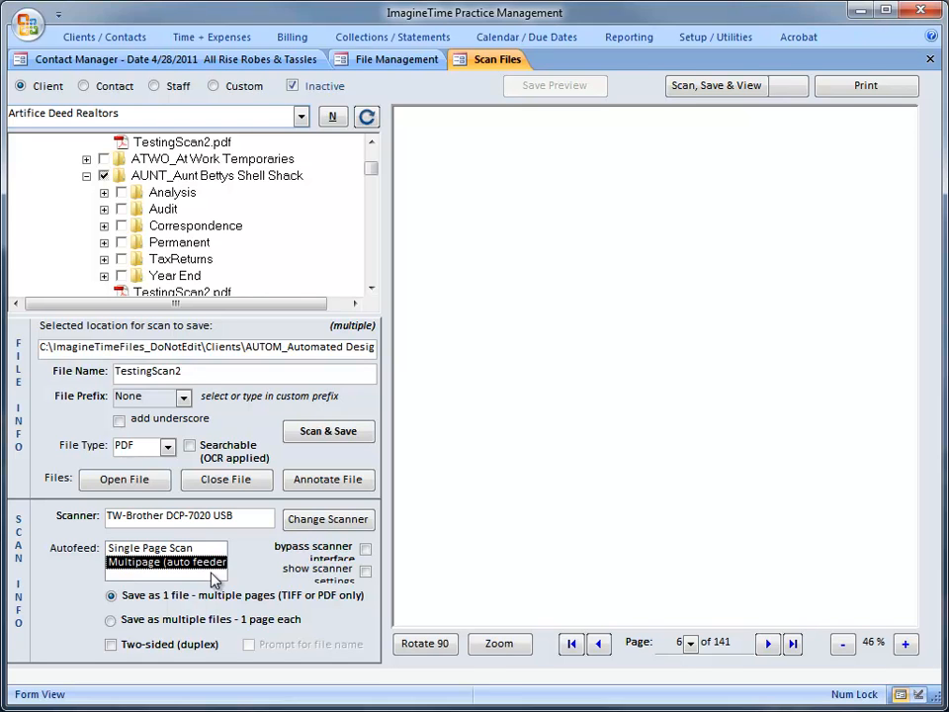
pyautogui.click(123, 648)
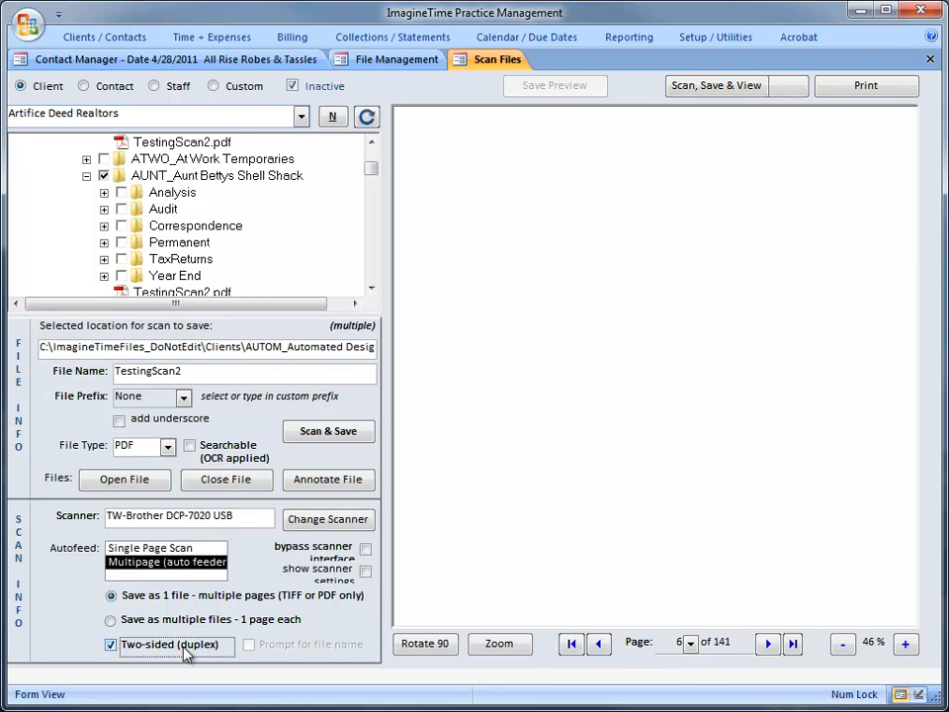
pyautogui.click(114, 646)
# Clear the file name, try to scan and save without one, and cancel the file name request.
pyautogui.click(335, 439)
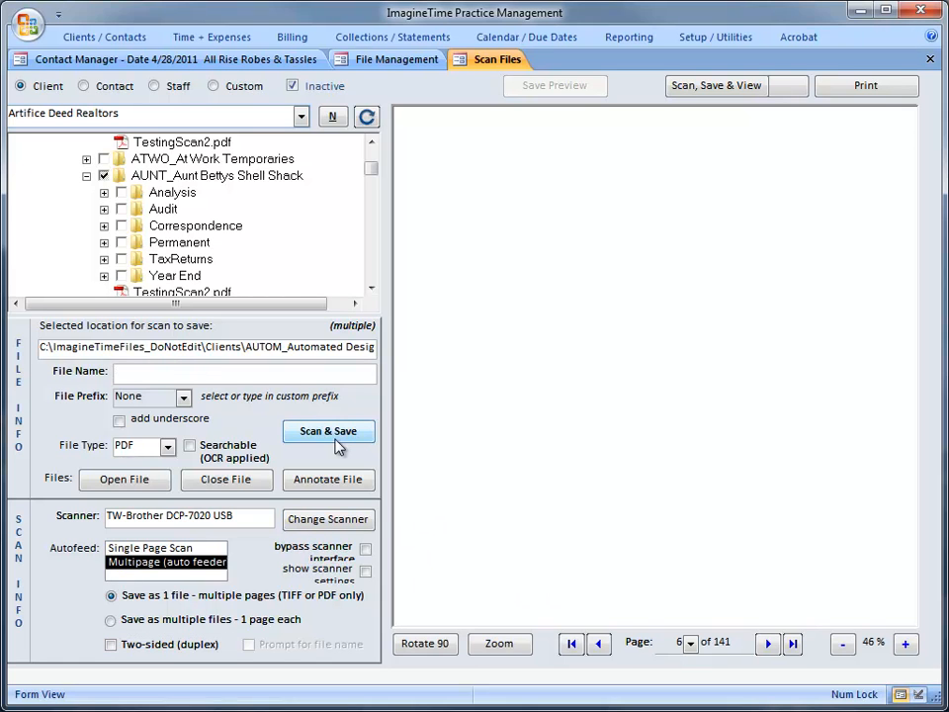
pyautogui.click(335, 442)
pyautogui.moveTo(452, 94); pyautogui.dragTo(400, 158)
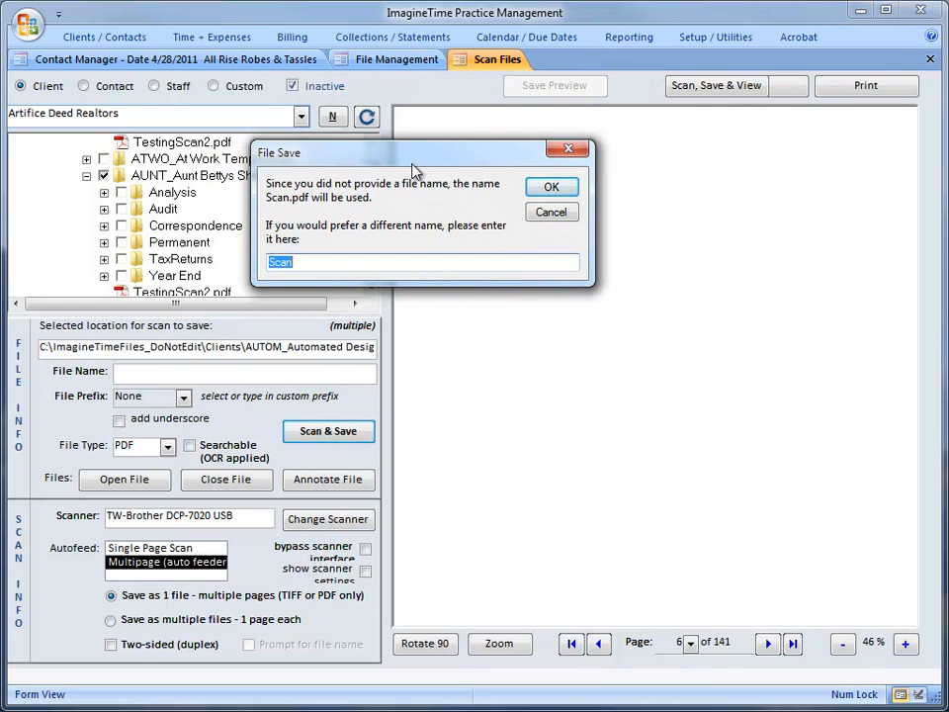
pyautogui.click(346, 260)
pyautogui.click(556, 213)
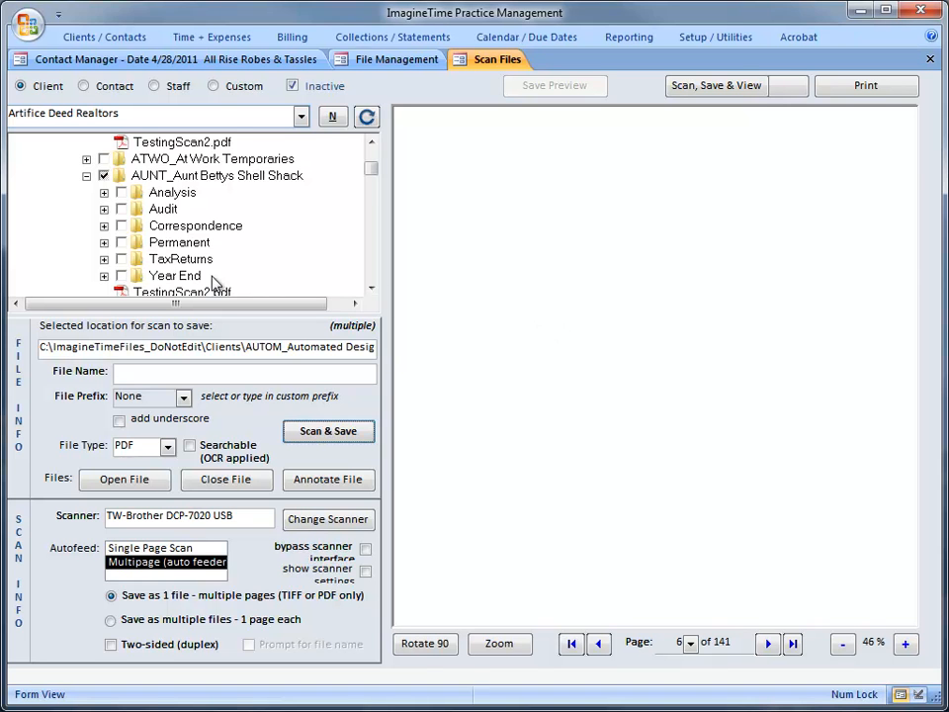
# Load TestingScan2.pdf from the Artifice Deed Realtors folder into the previewer and rotate the page upright.
pyautogui.moveTo(185, 142); pyautogui.dragTo(780, 151)
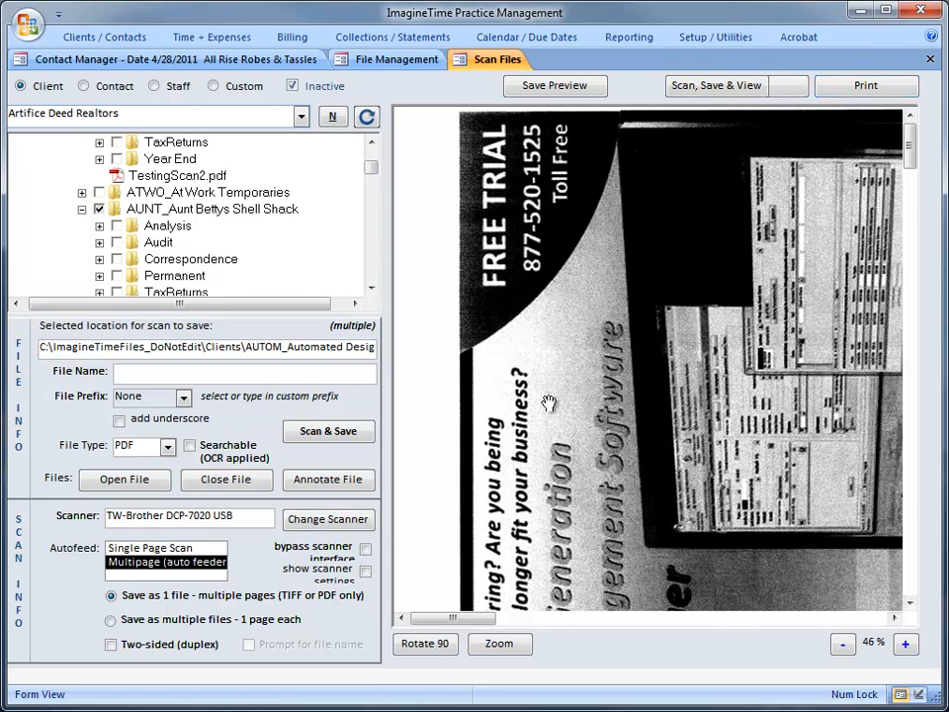
pyautogui.click(435, 644)
pyautogui.click(435, 644)
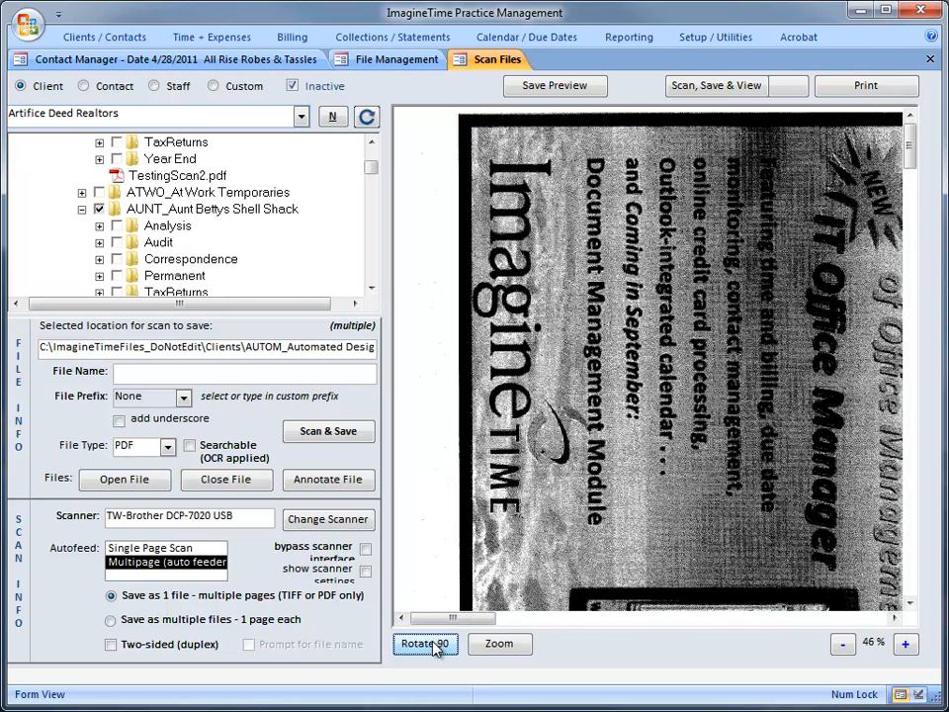
pyautogui.click(435, 644)
# Save the rotated preview to the selected client folders under the default name Scan.
pyautogui.click(556, 87)
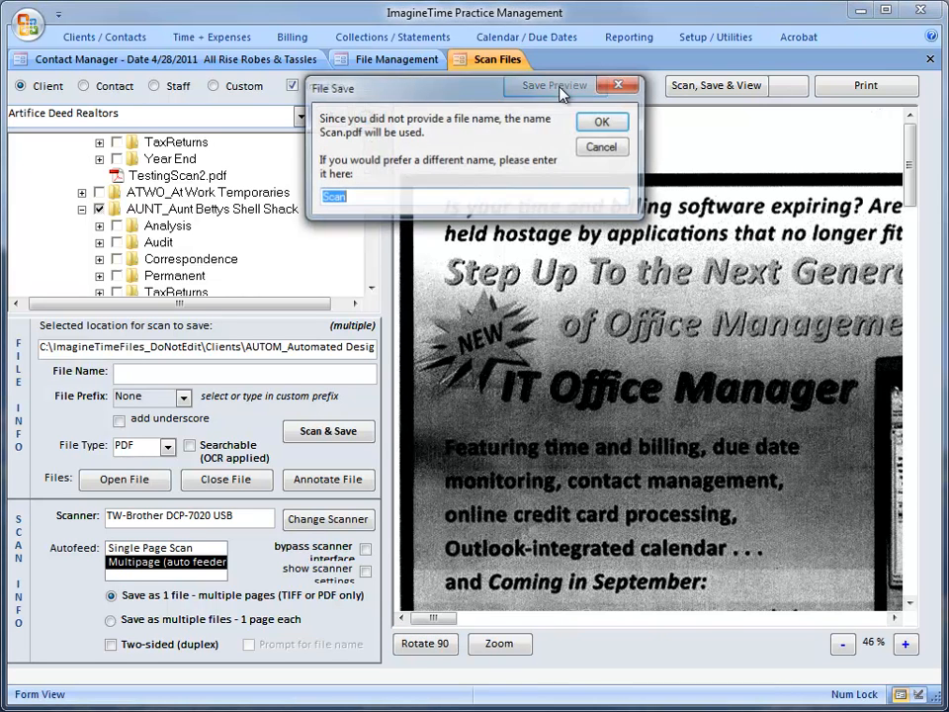
pyautogui.click(598, 124)
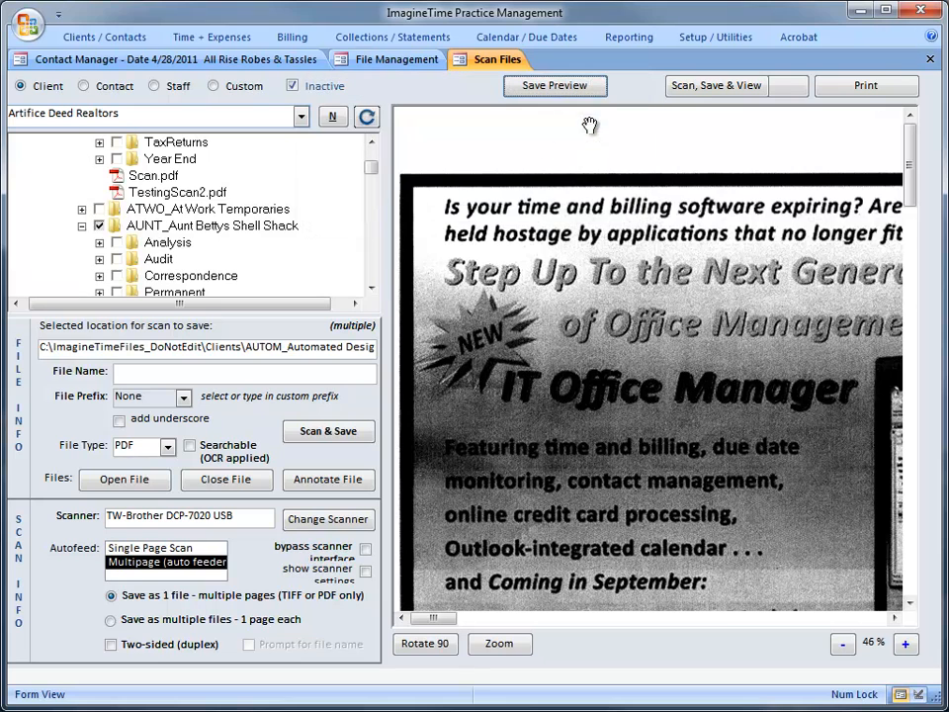
pyautogui.click(567, 229)
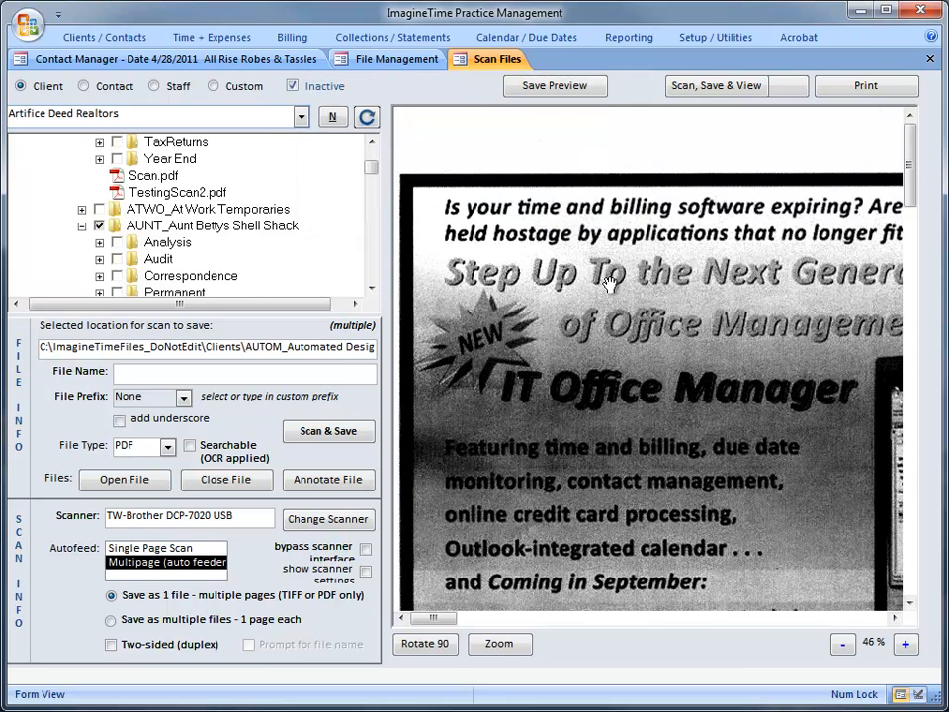
pyautogui.scroll(-2, 609, 288)
pyautogui.scroll(2, 609, 288)
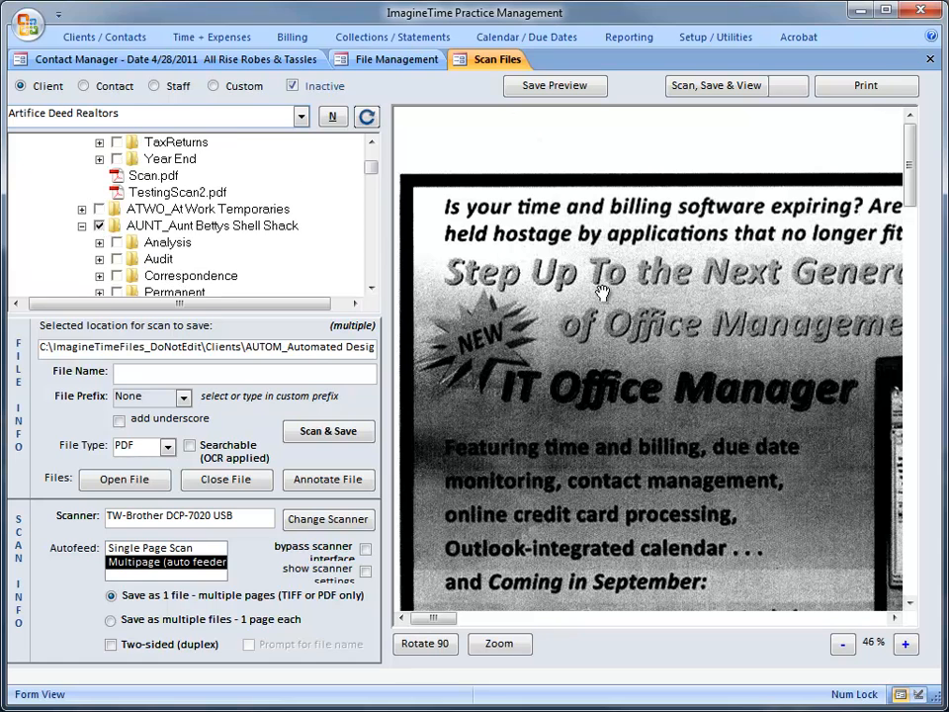
# Open the saved Scan.pdf in Acrobat to check the rotated page, and close it along with the Scan Files form.
pyautogui.rightClick(190, 196)
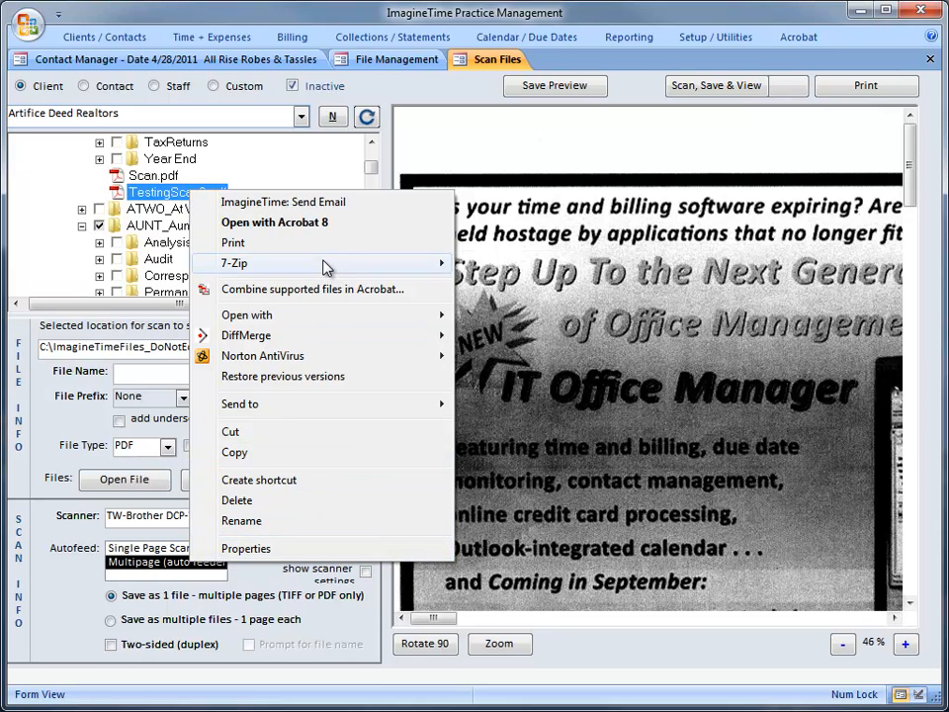
pyautogui.click(132, 197)
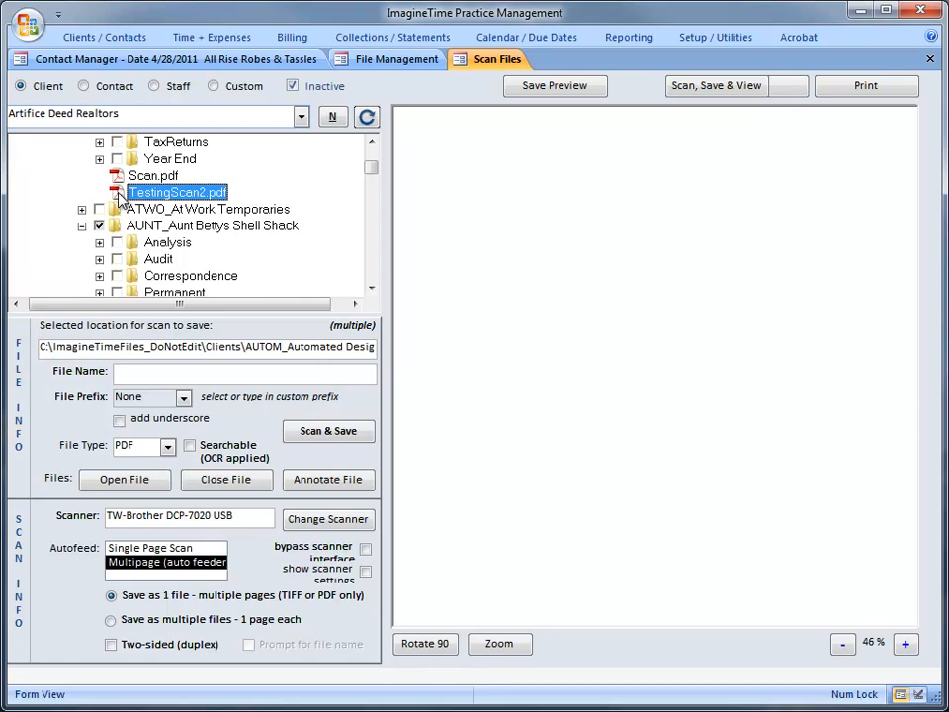
pyautogui.rightClick(170, 176)
pyautogui.click(190, 212)
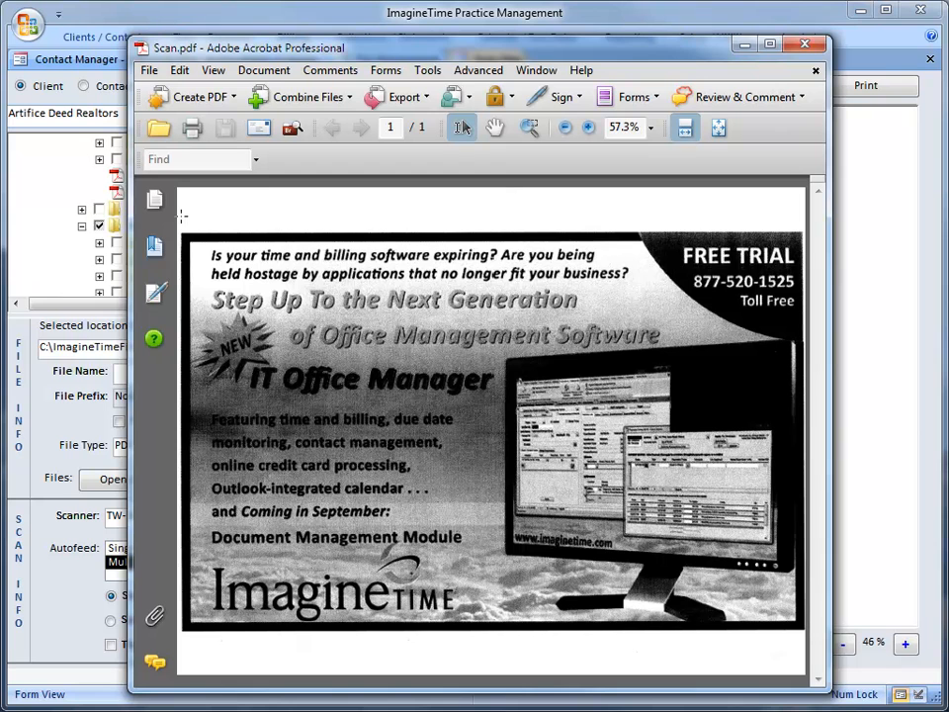
pyautogui.click(804, 46)
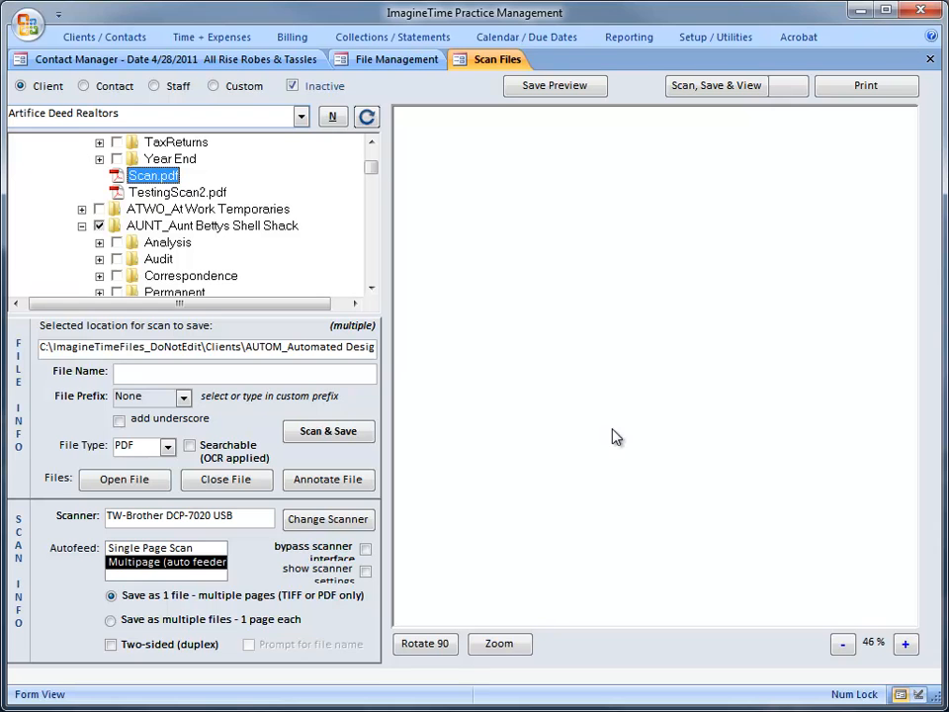
pyautogui.click(929, 59)
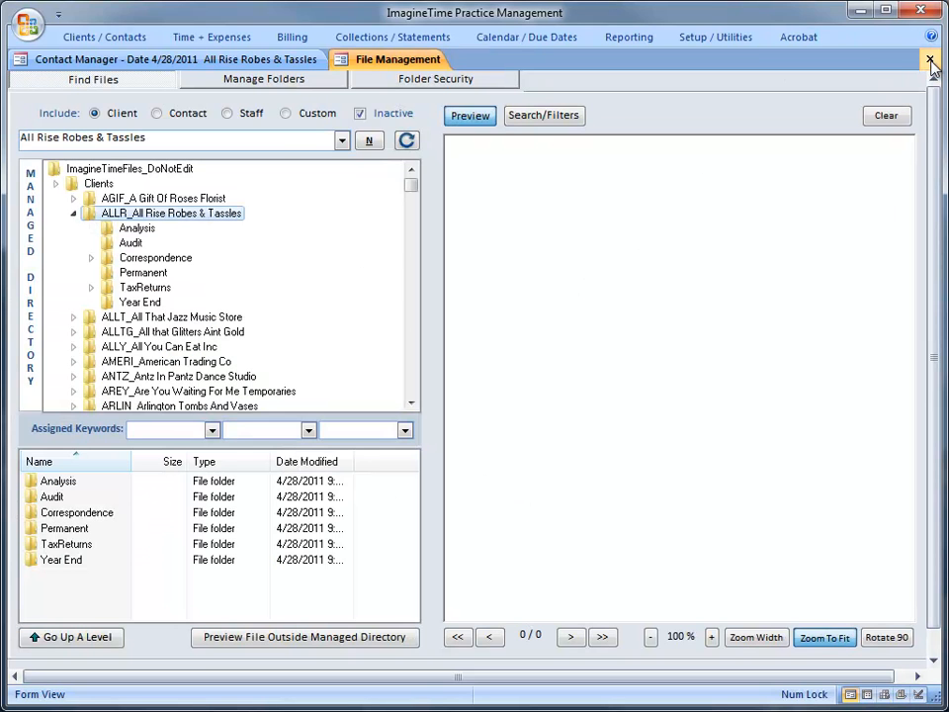
# Open the Create Excel/Word Document form and select the Automated Design Group client folder as the new file's location.
pyautogui.click(123, 38)
pyautogui.click(286, 111)
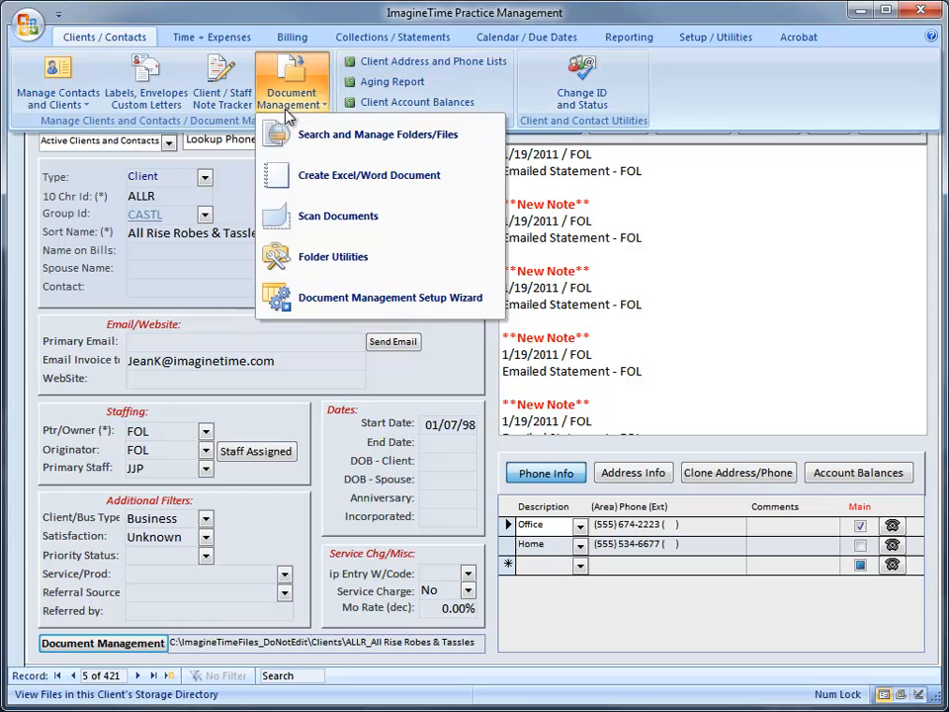
pyautogui.click(281, 176)
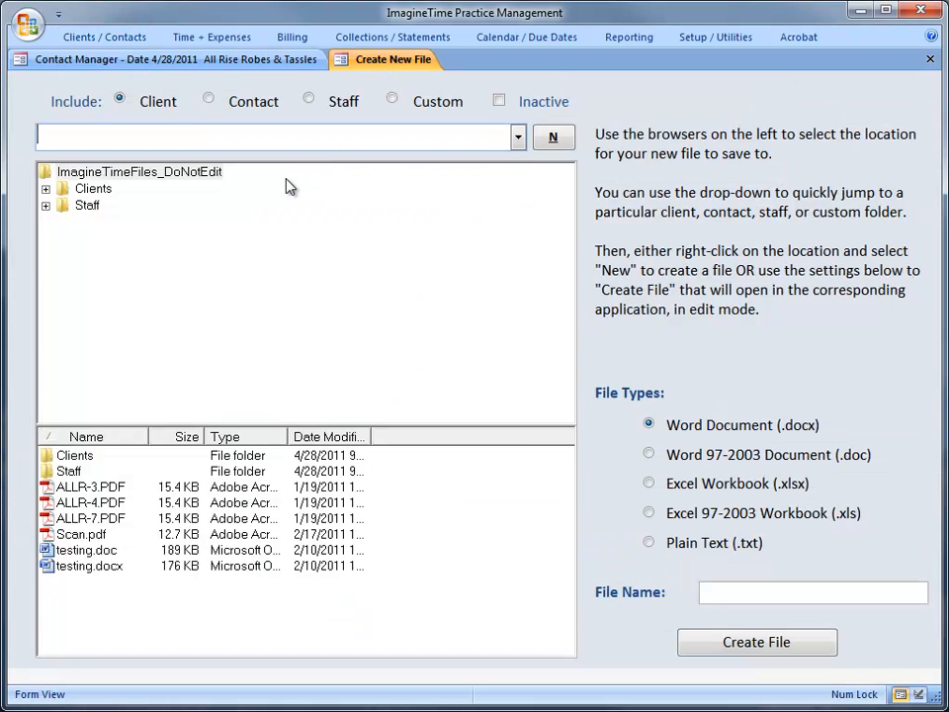
pyautogui.click(517, 137)
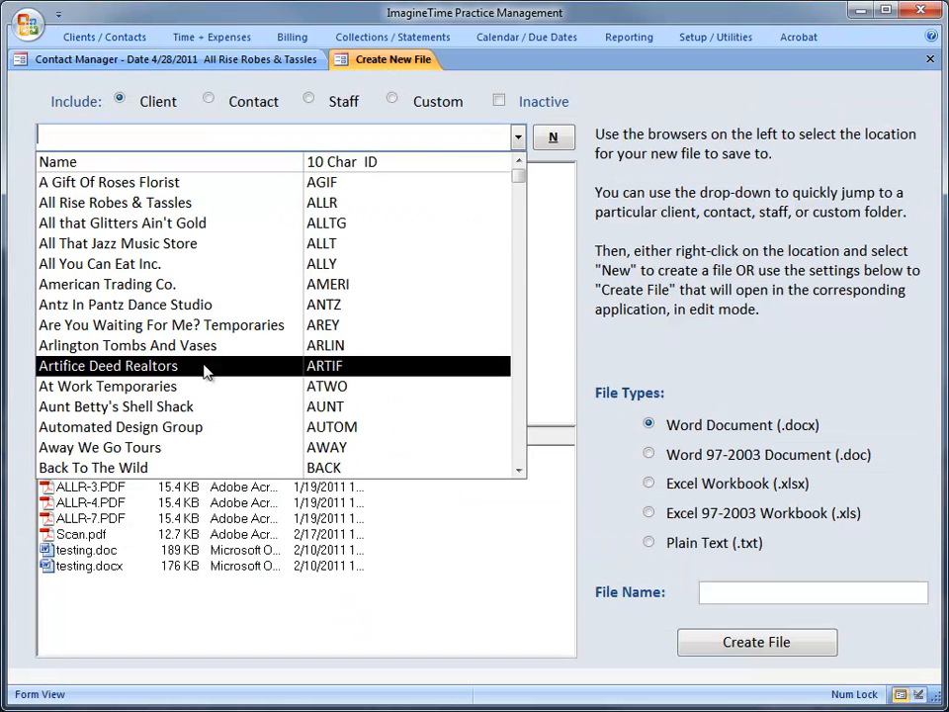
pyautogui.click(187, 427)
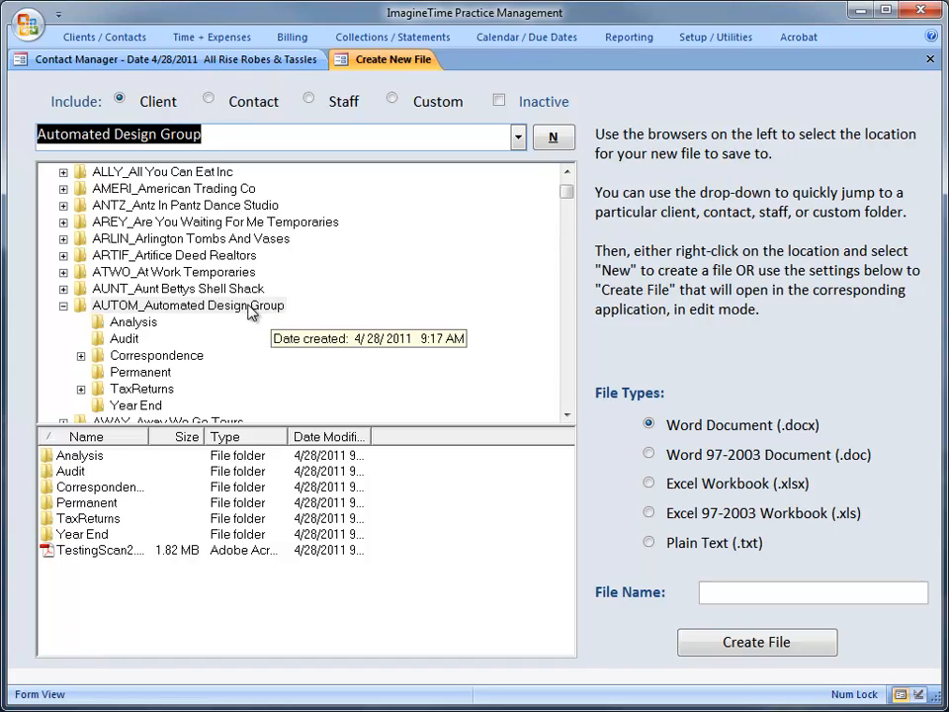
# Create a Word document (.docx) named Test in the Automated Design Group folder.
pyautogui.click(709, 594)
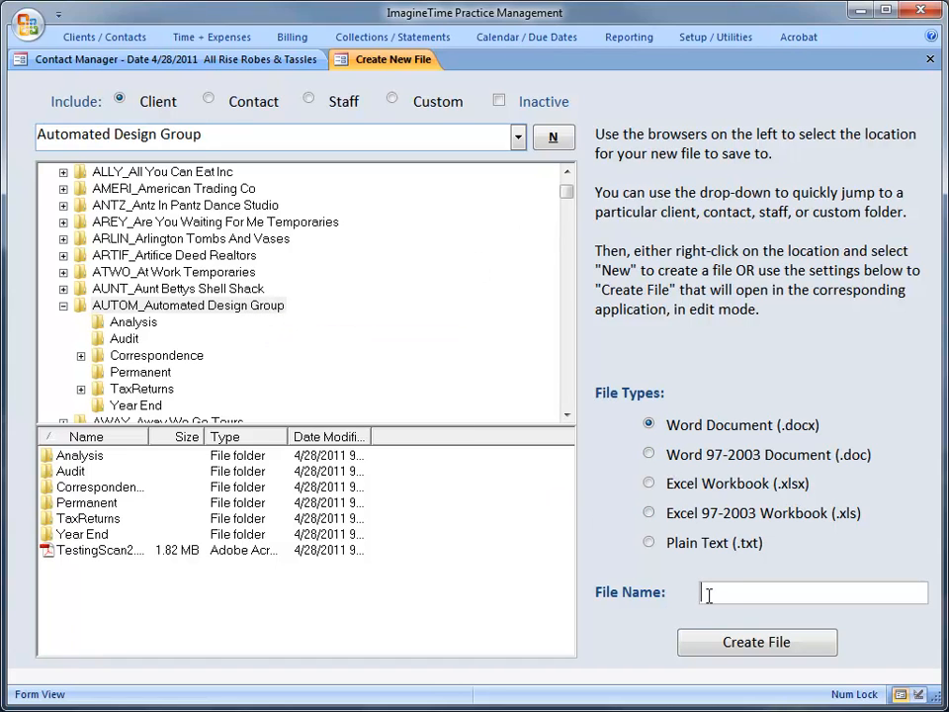
pyautogui.write('Test')
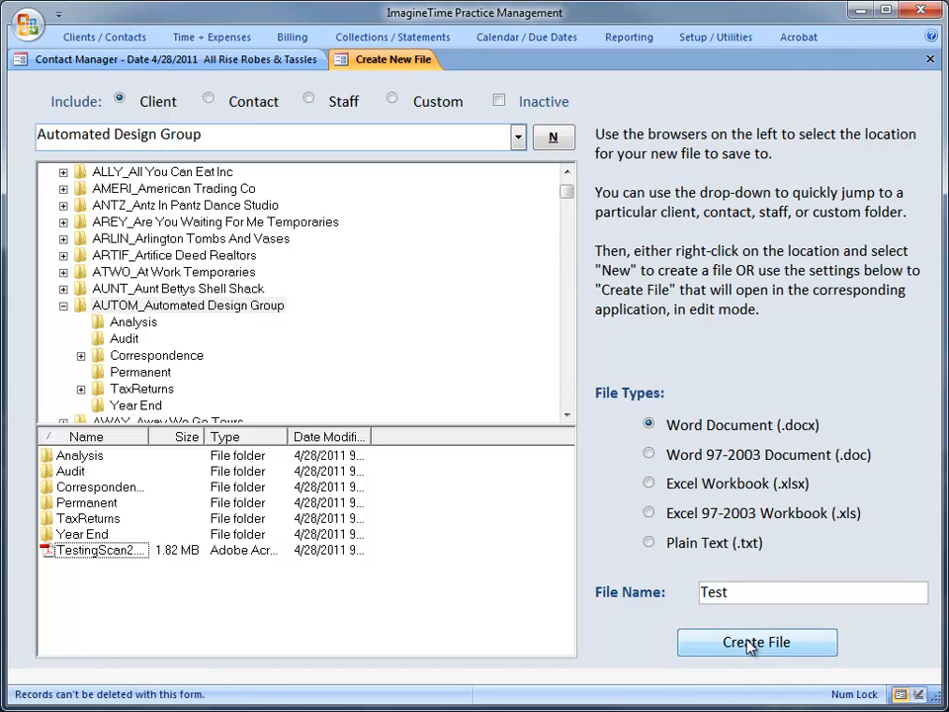
pyautogui.click(749, 645)
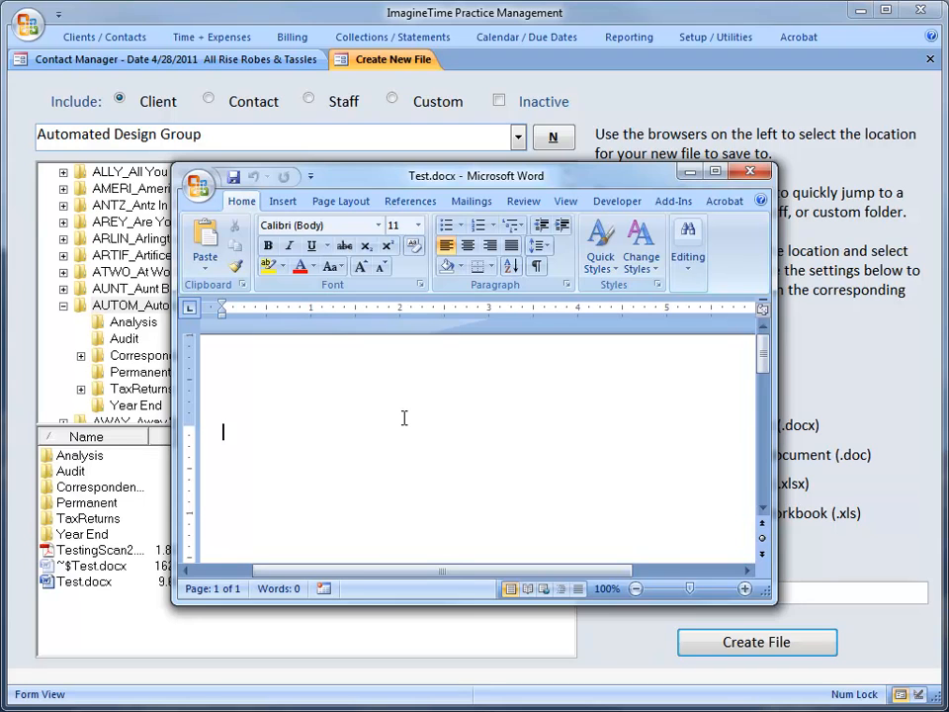
# Enter the text "Testing" in the new Test.docx and close the document, saving the changes.
pyautogui.write('Testing')
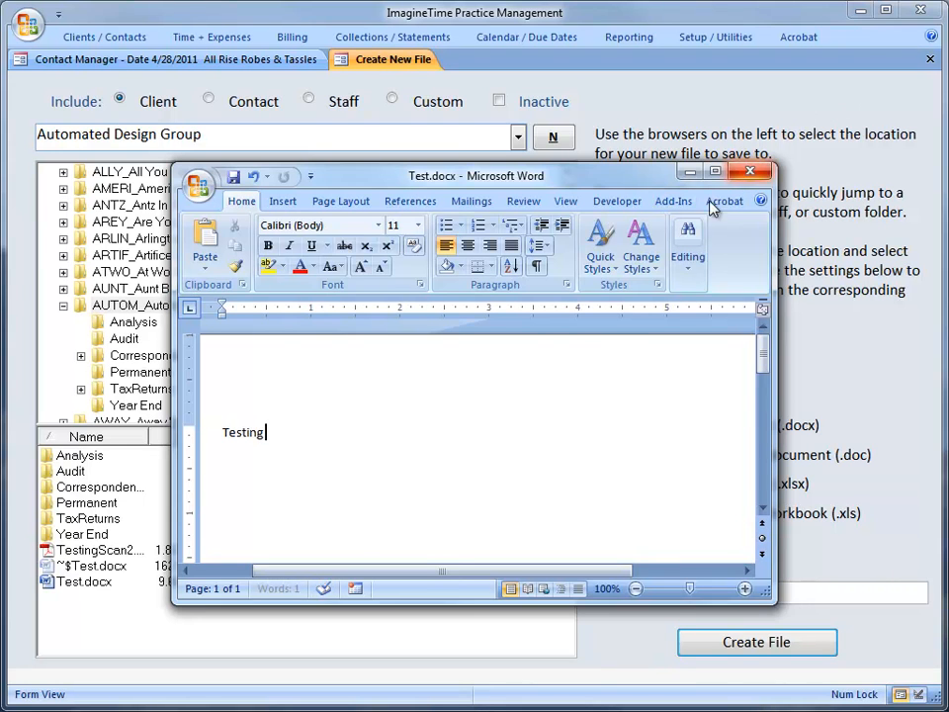
pyautogui.click(741, 178)
pyautogui.click(415, 351)
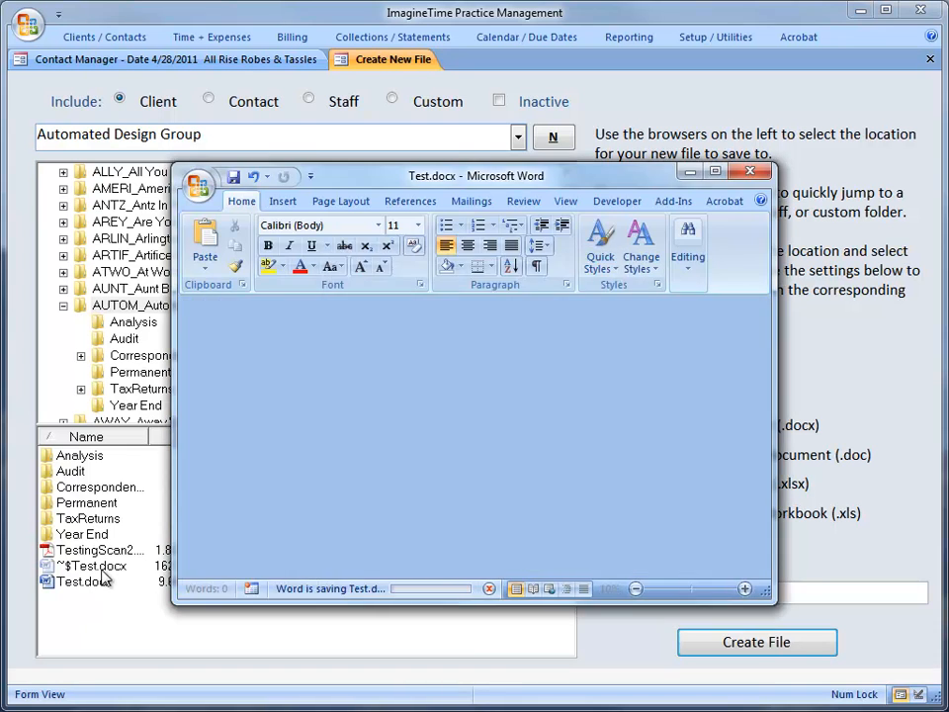
# Check the file commands available for Test.docx in the Automated Design Group folder, and delete the file to the Recycle Bin.
pyautogui.click(85, 572)
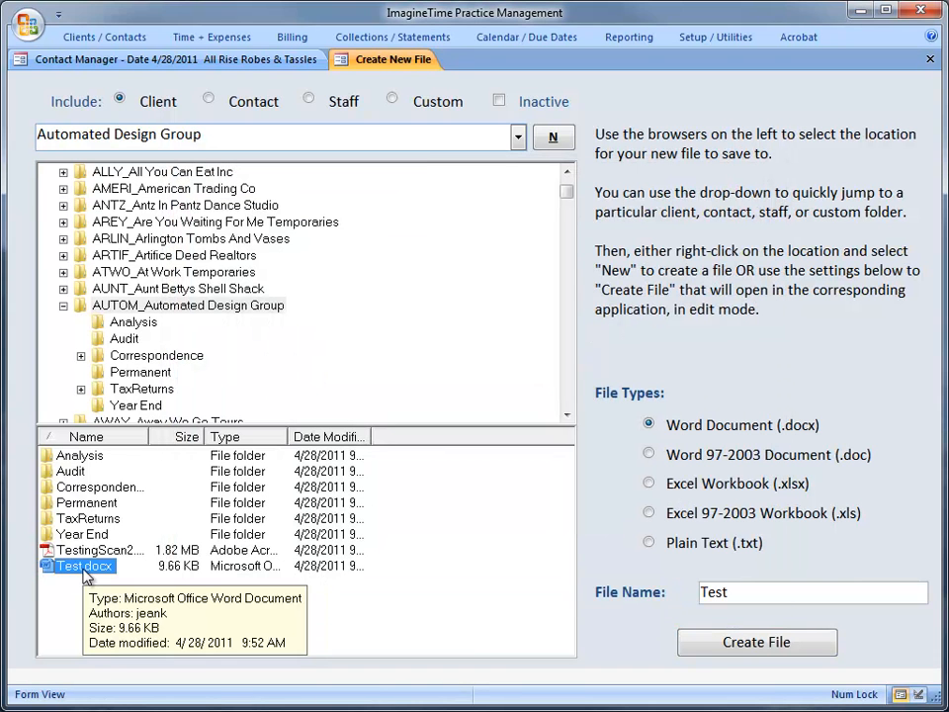
pyautogui.rightClick(85, 573)
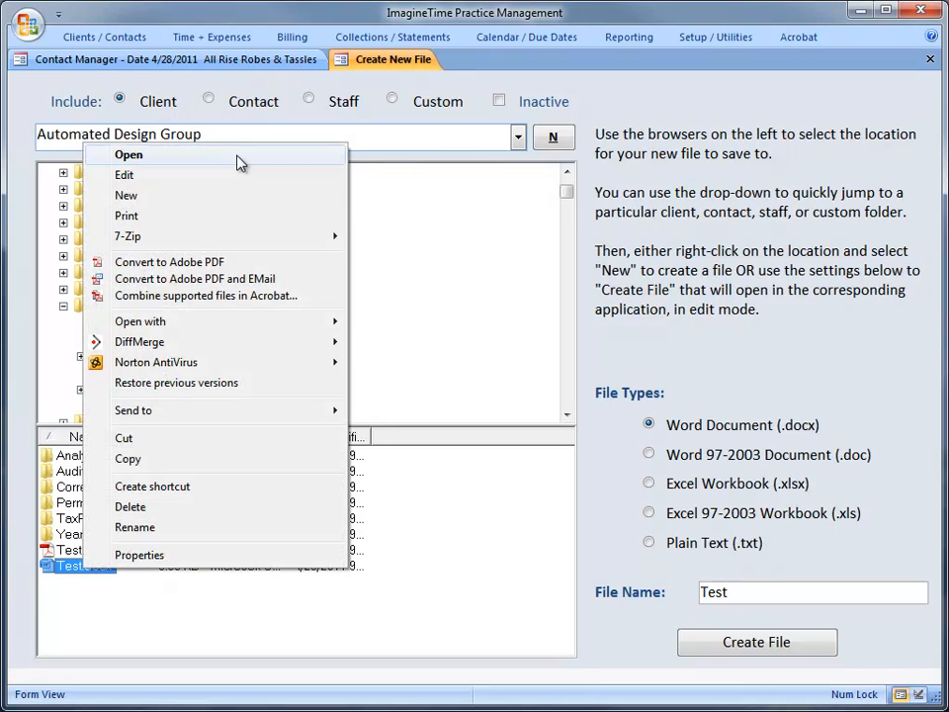
pyautogui.click(45, 571)
pyautogui.press('Delete')
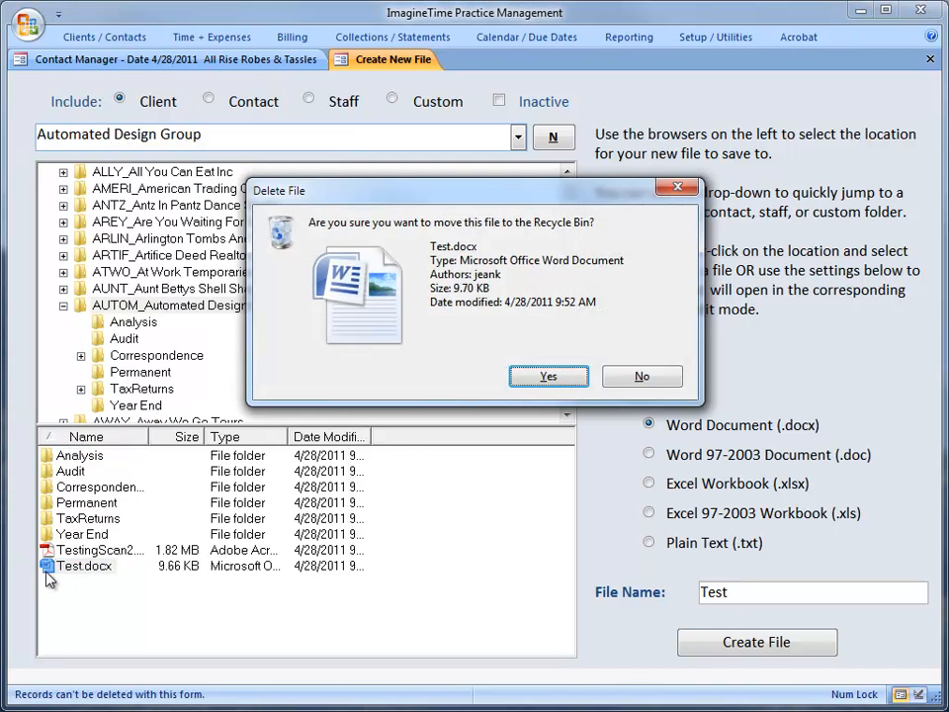
pyautogui.click(548, 376)
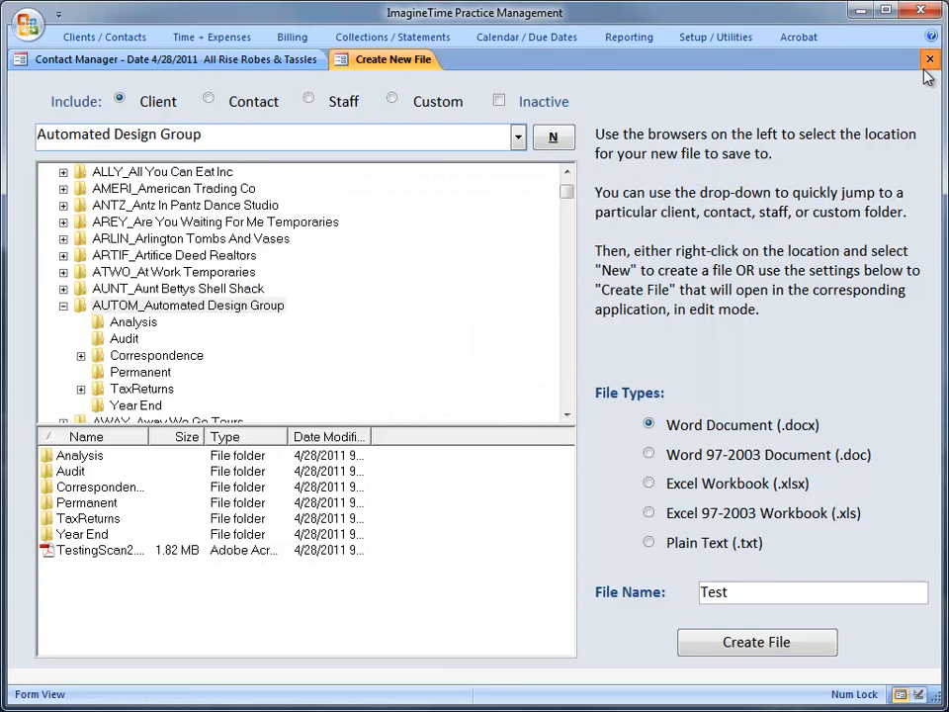
# Close the Create New File and Contact Manager forms and display the Document Management commands.
pyautogui.click(928, 59)
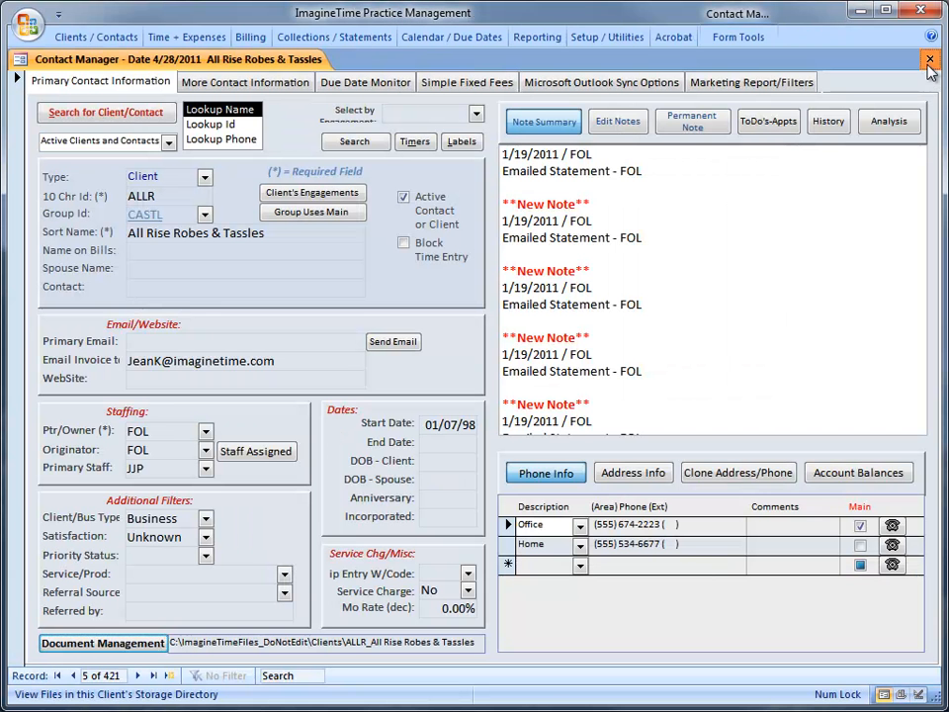
pyautogui.click(929, 59)
pyautogui.click(316, 111)
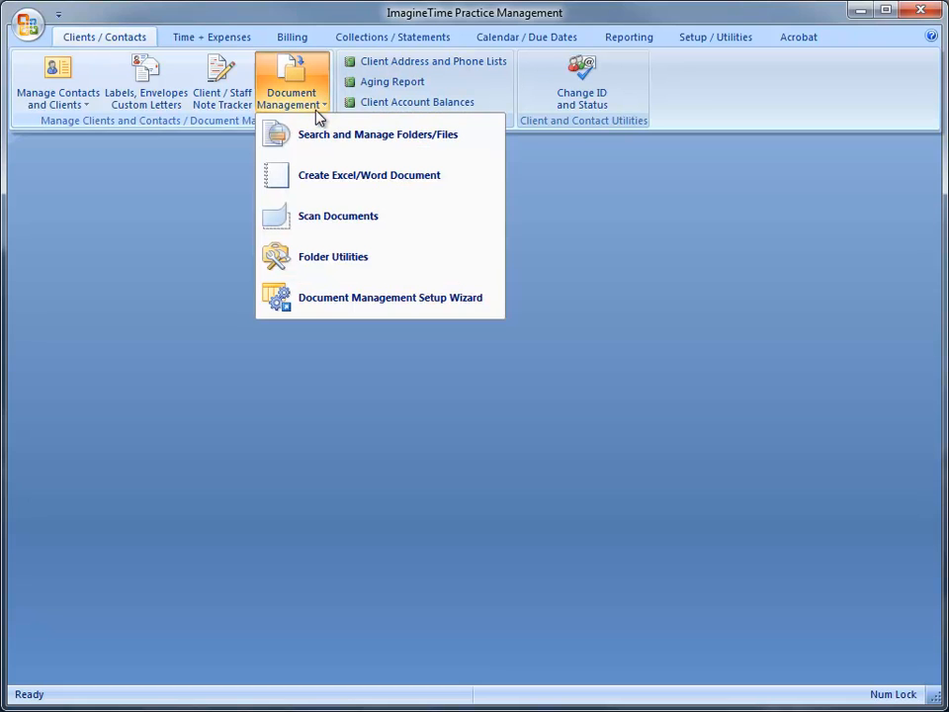